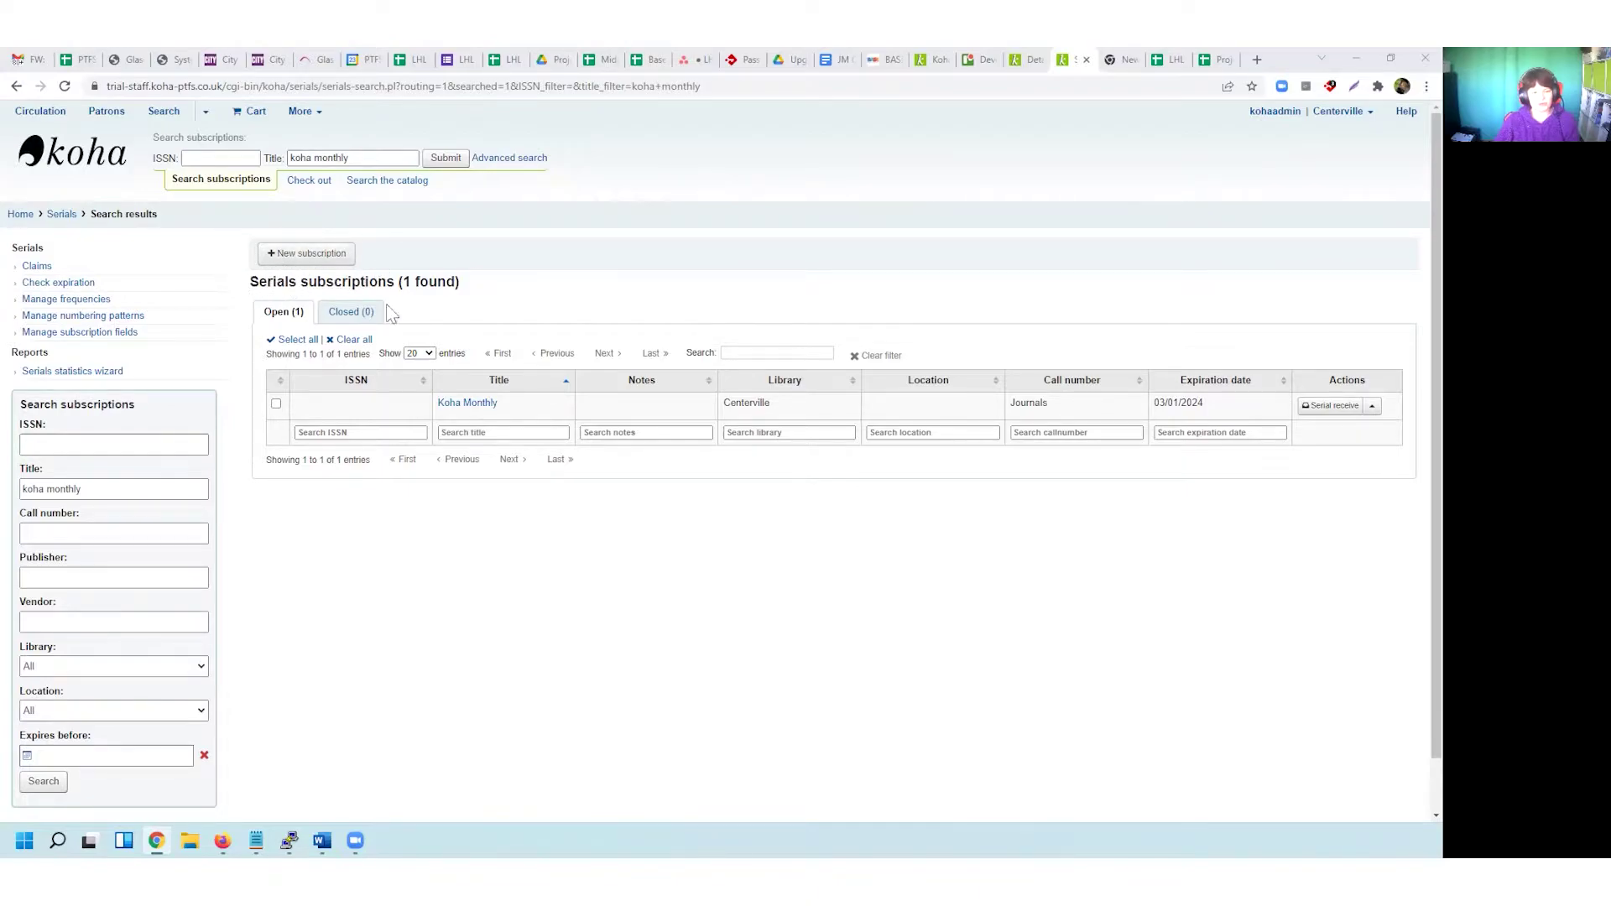
- Open the Koha Monthly subscription for editing and continue to its serials planning page
{"action": "left_click", "coordinate": [472, 404]}
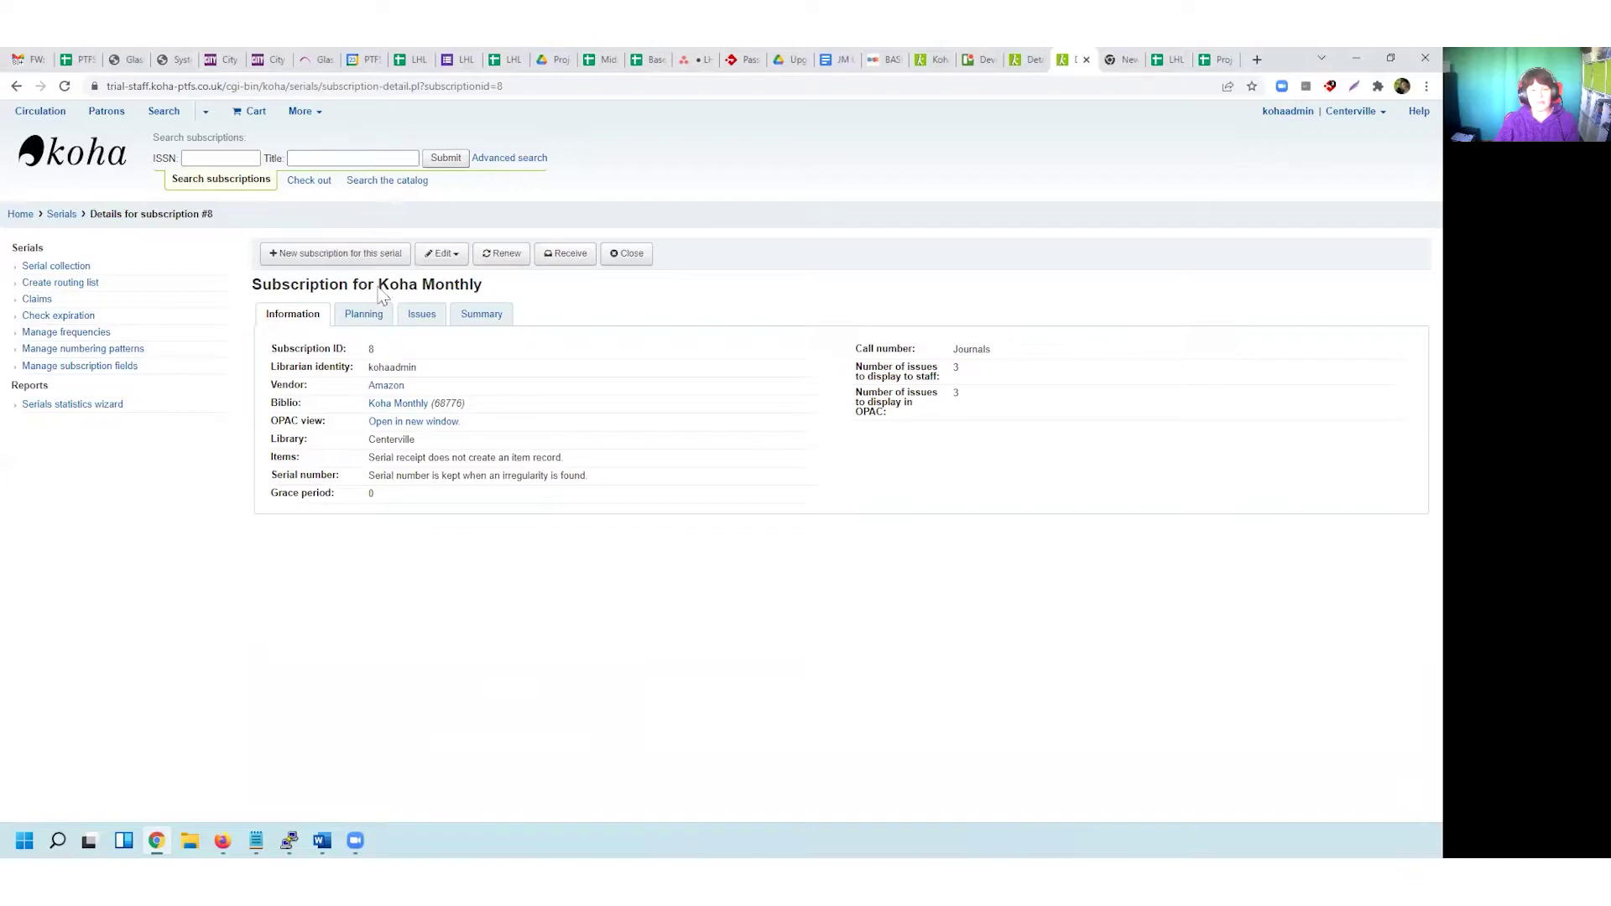
{"action": "left_click", "coordinate": [452, 260]}
{"action": "left_click", "coordinate": [466, 281]}
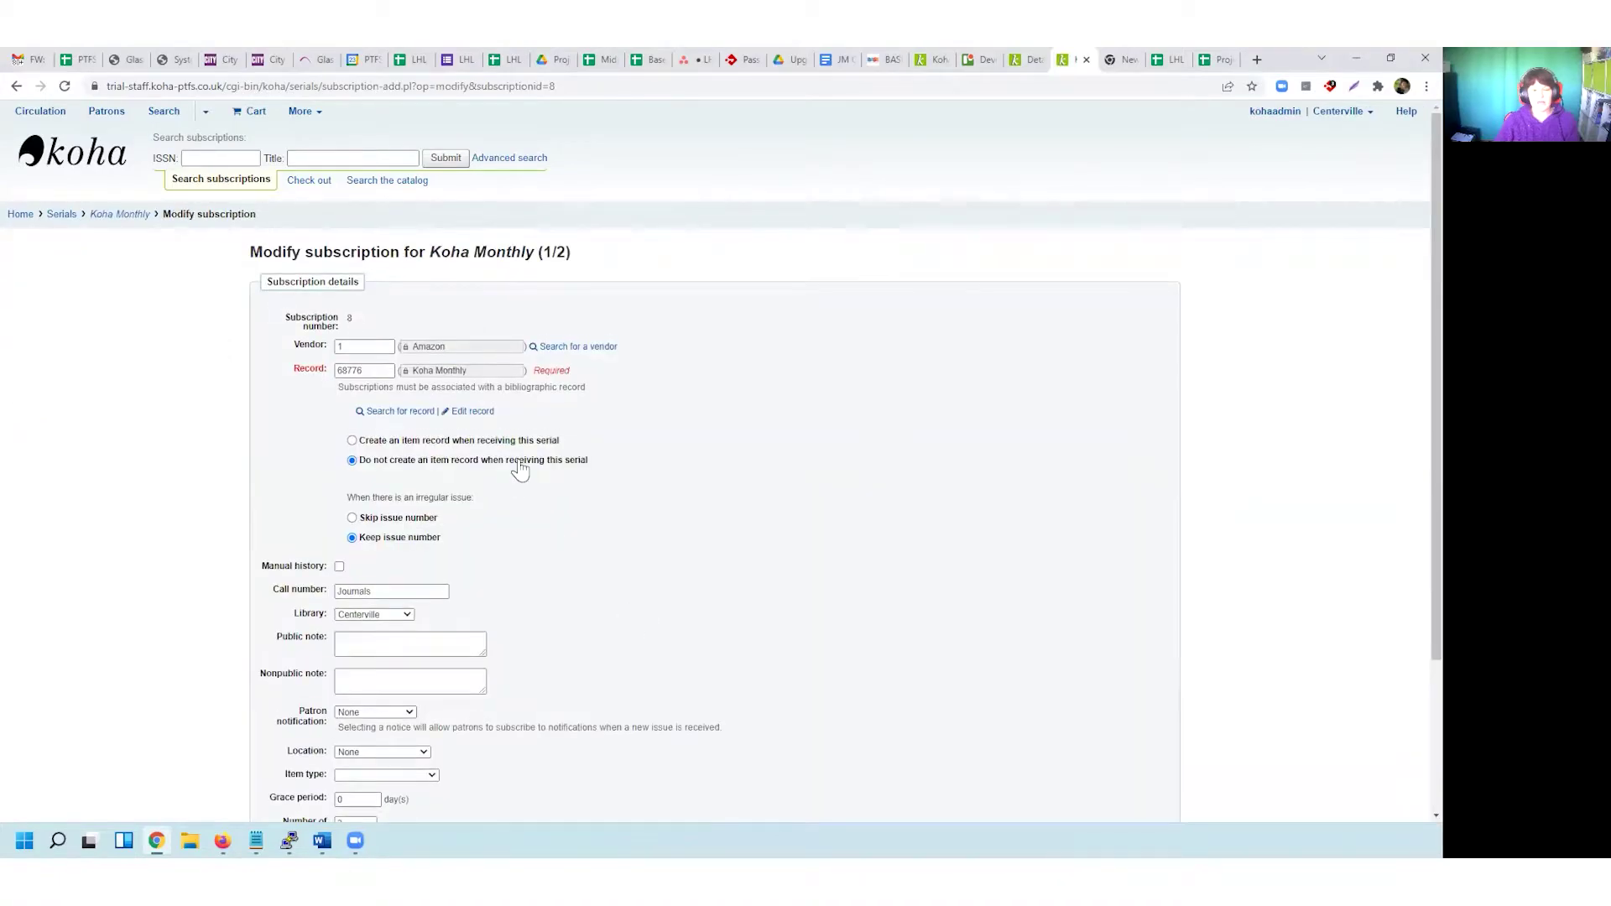
{"action": "scroll", "coordinate": [521, 470], "scroll_direction": "down", "scroll_amount": 3}
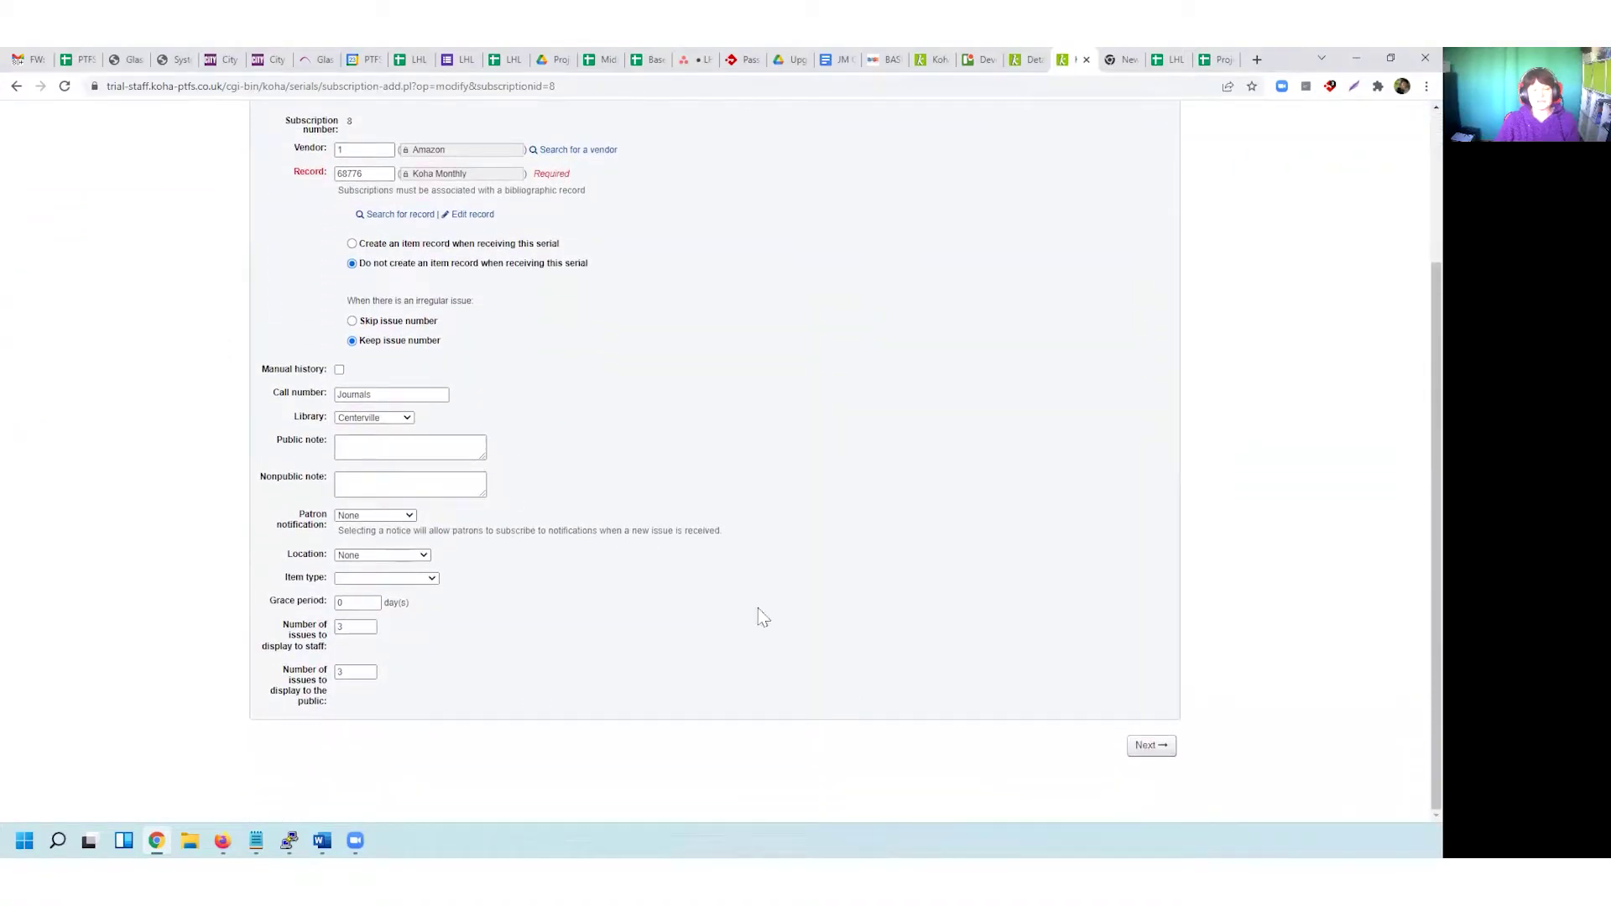
{"action": "scroll", "coordinate": [695, 529], "scroll_direction": "up", "scroll_amount": 3}
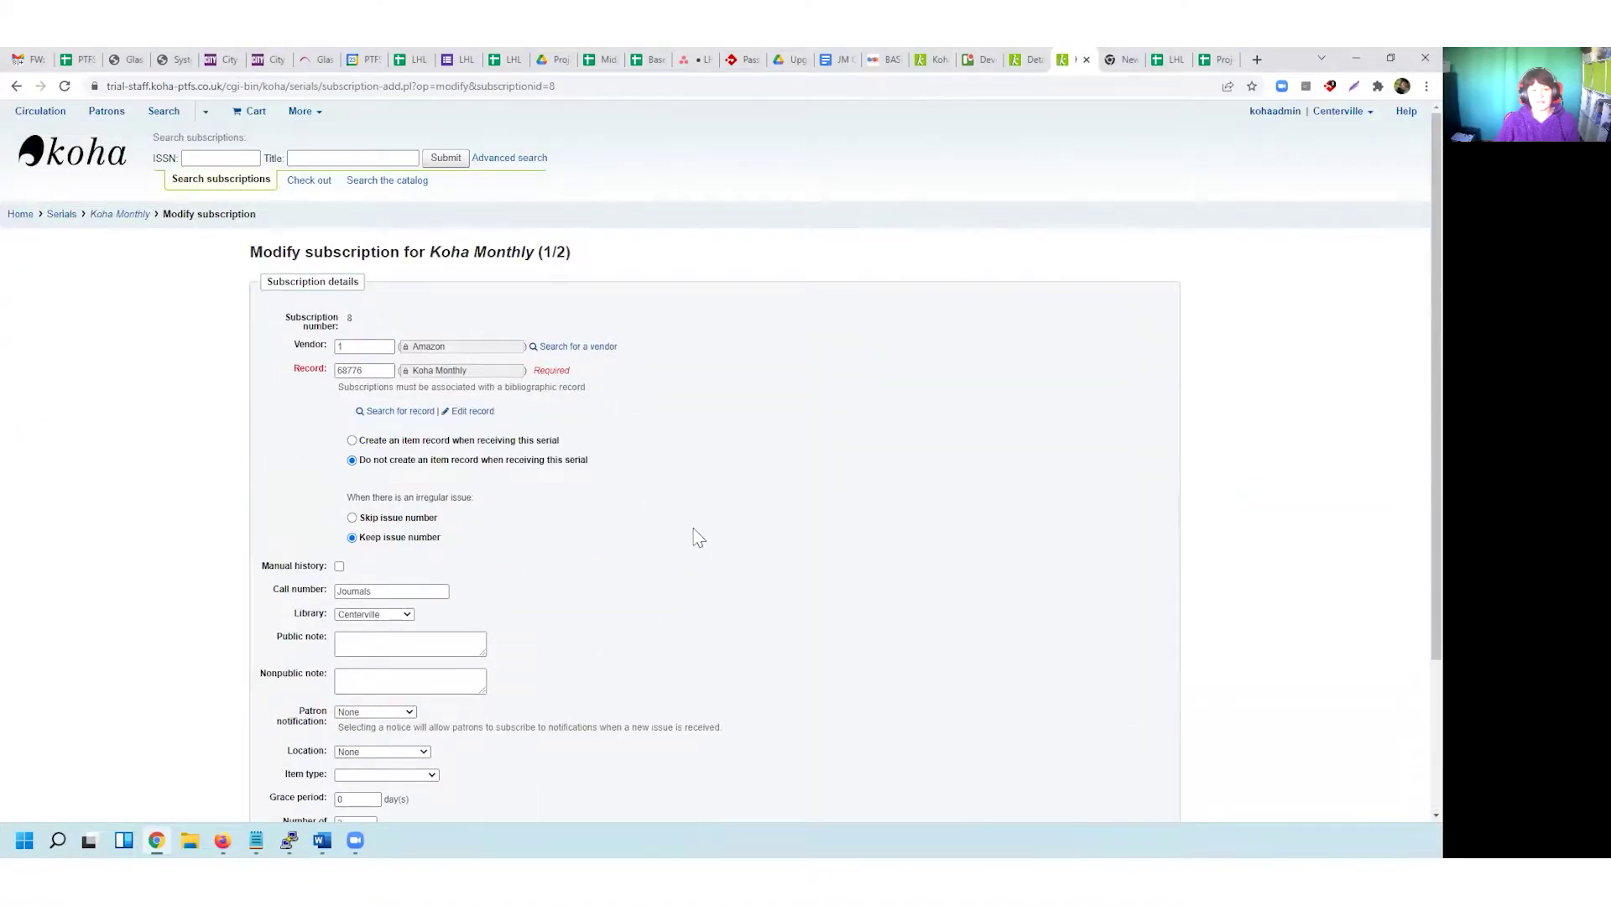
{"action": "scroll", "coordinate": [922, 629], "scroll_direction": "down", "scroll_amount": 3}
{"action": "left_click", "coordinate": [1162, 738]}
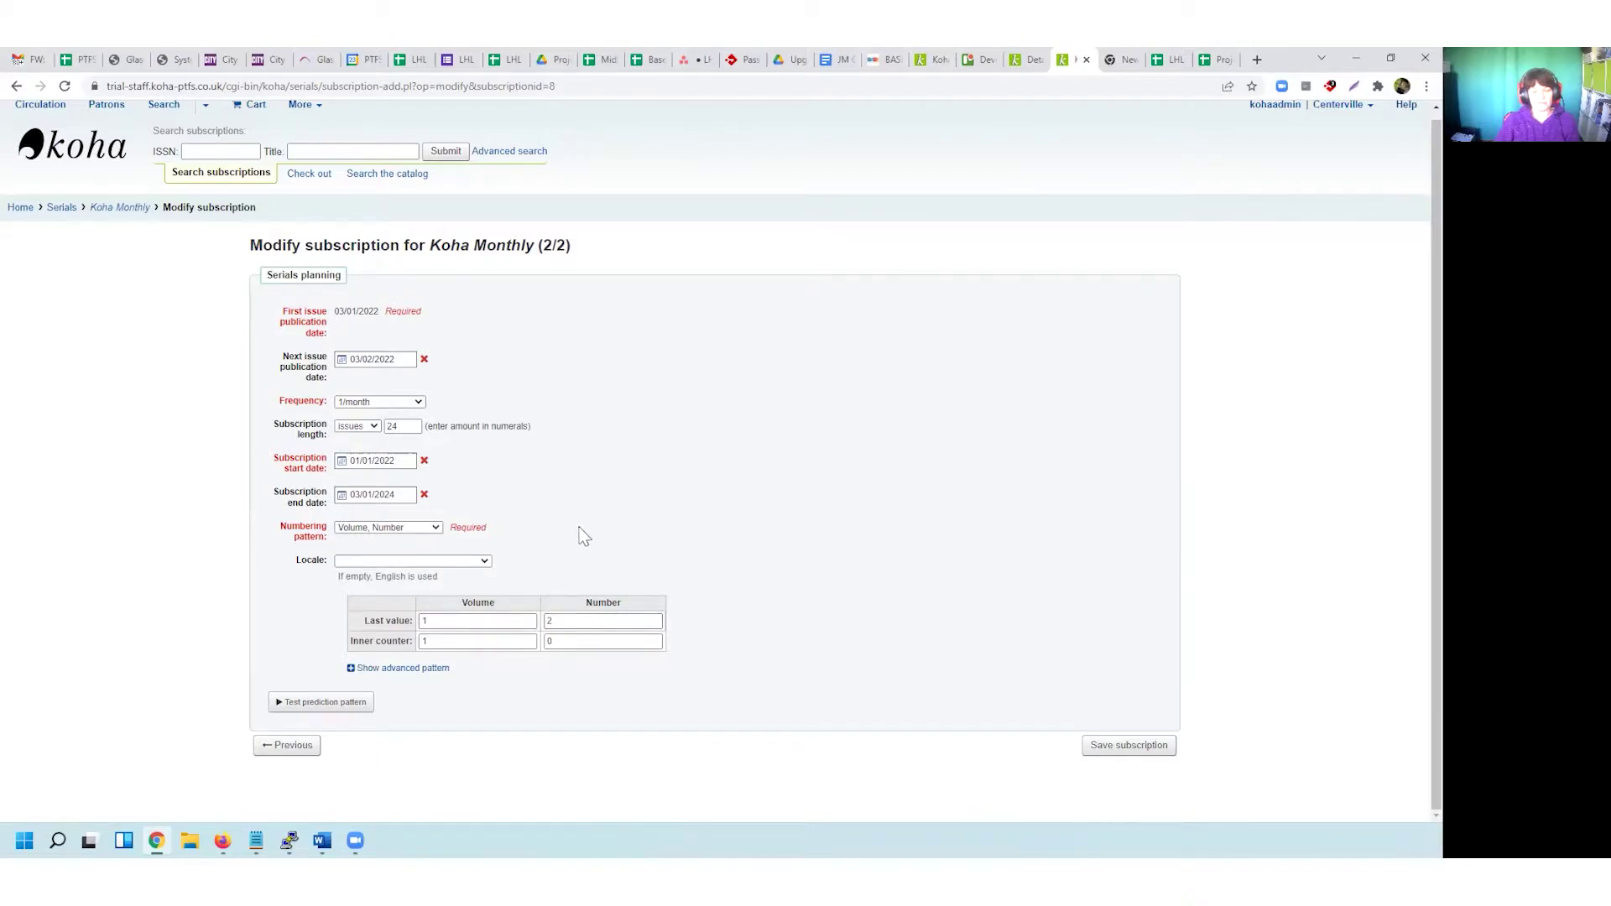
- Test the Koha Monthly prediction pattern, examine the predicted issue numbers across the volumes, and close the preview
{"action": "left_click", "coordinate": [305, 705]}
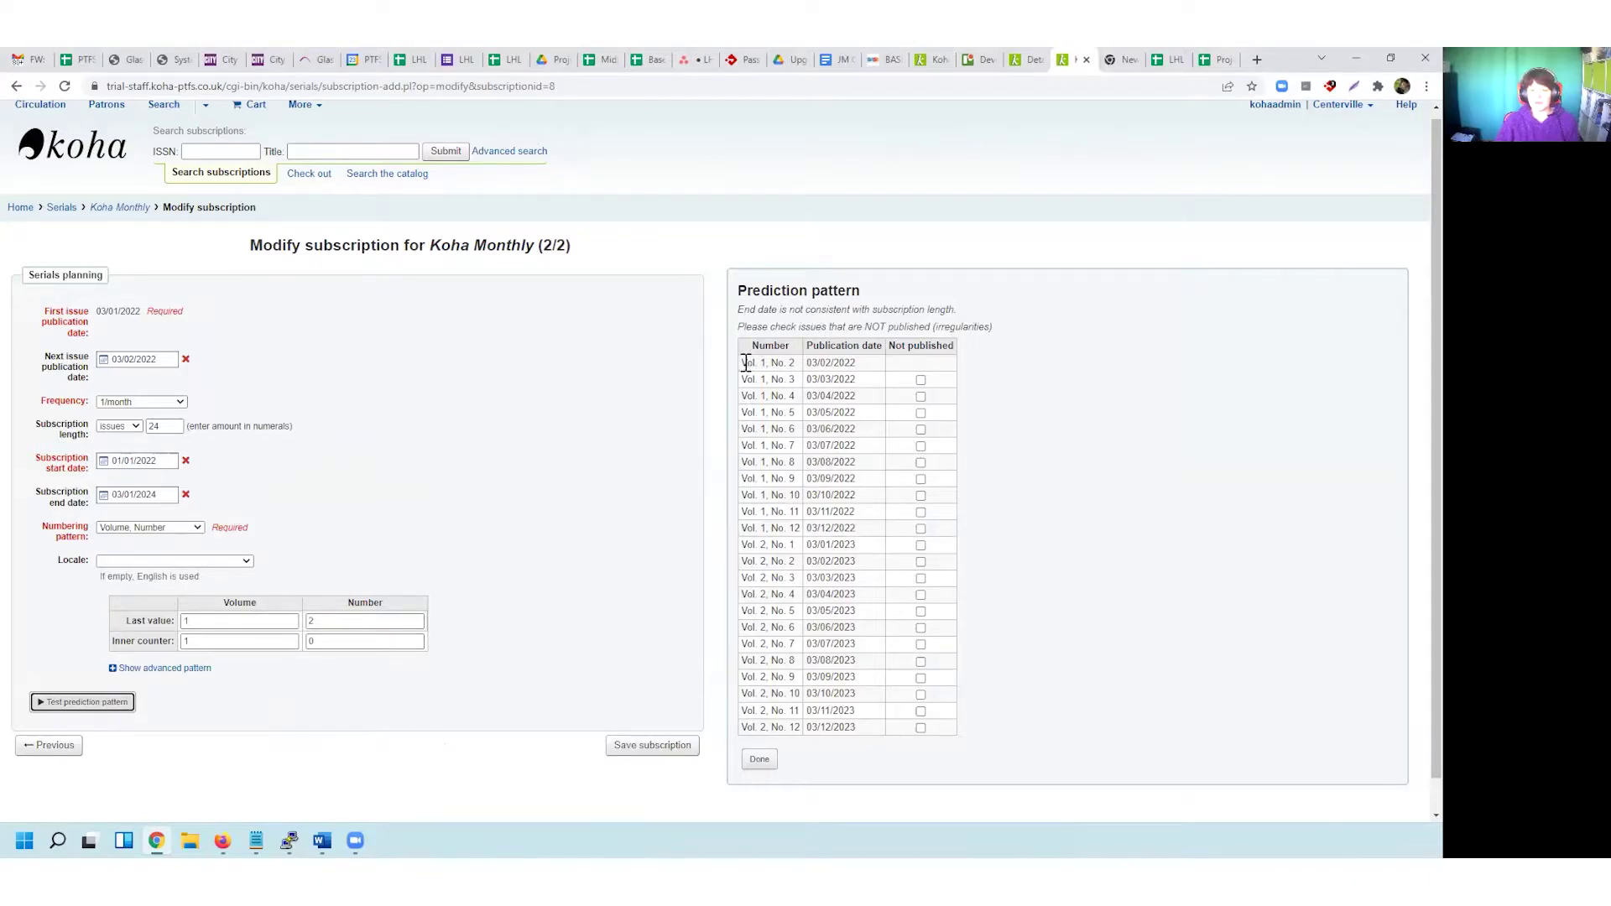
{"action": "left_click_drag", "start_coordinate": [746, 363], "coordinate": [804, 367]}
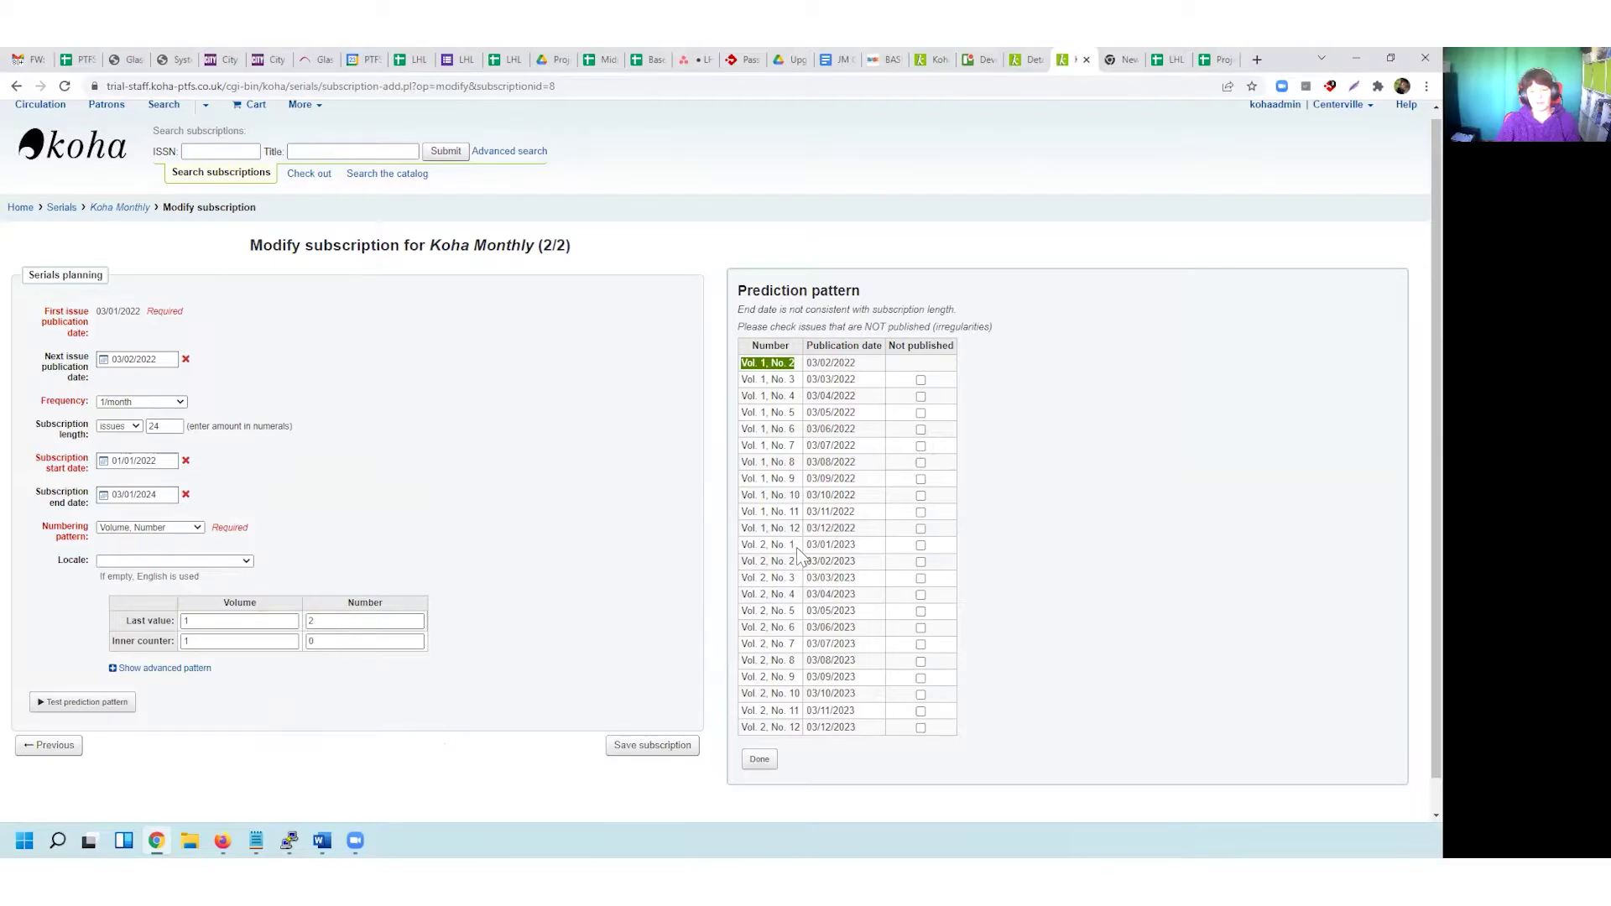
{"action": "scroll", "coordinate": [797, 547], "scroll_direction": "down", "scroll_amount": 1}
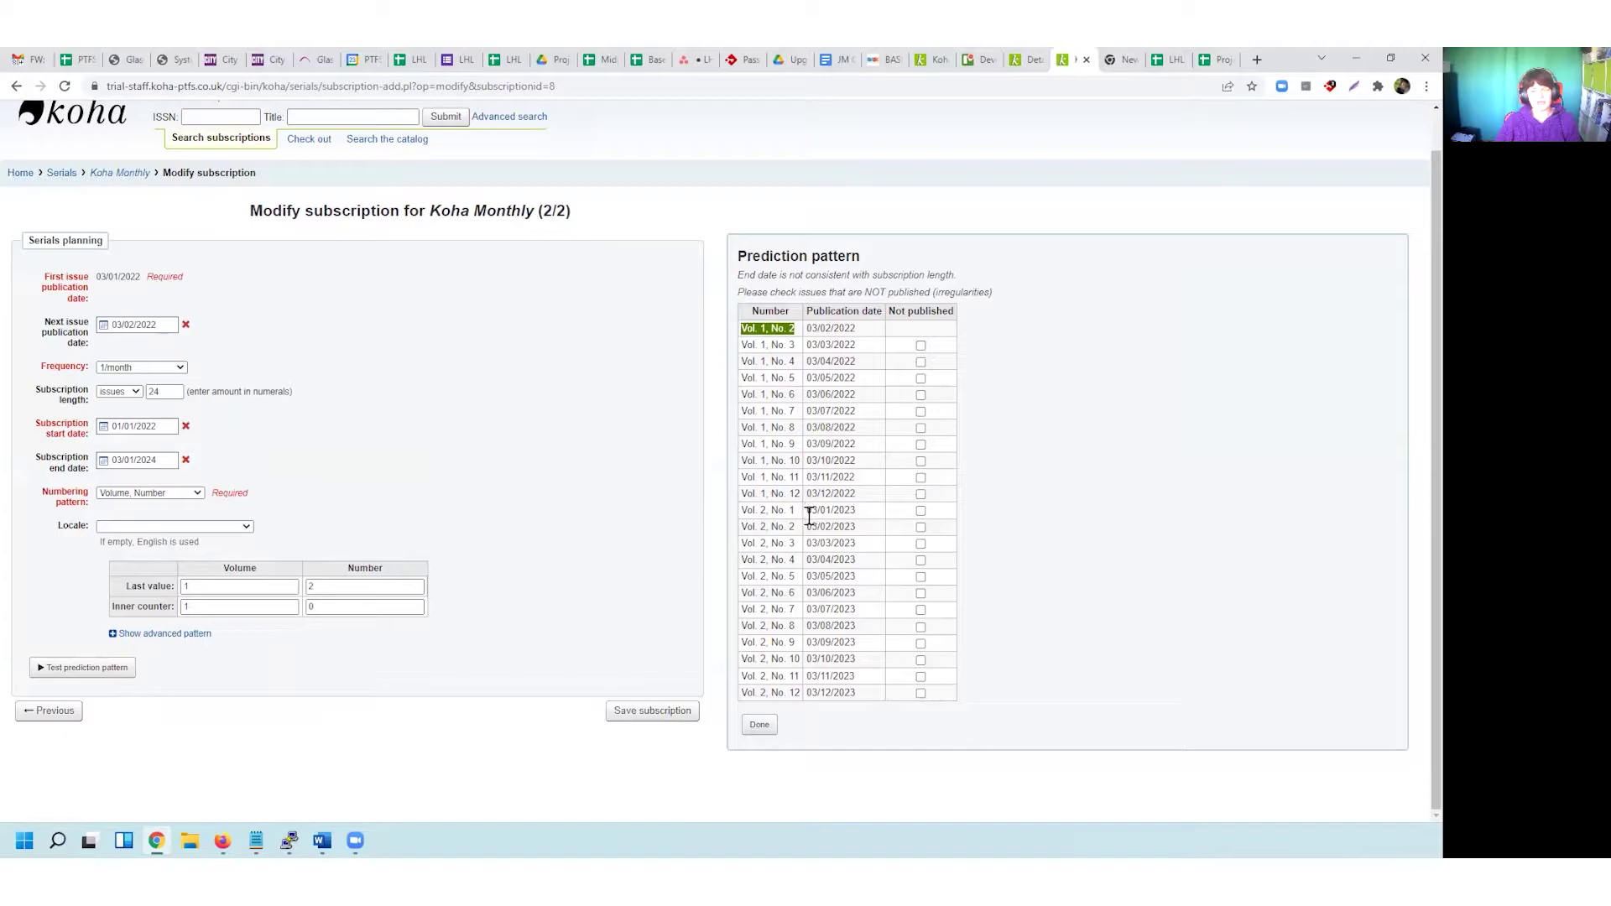
{"action": "left_click", "coordinate": [758, 511]}
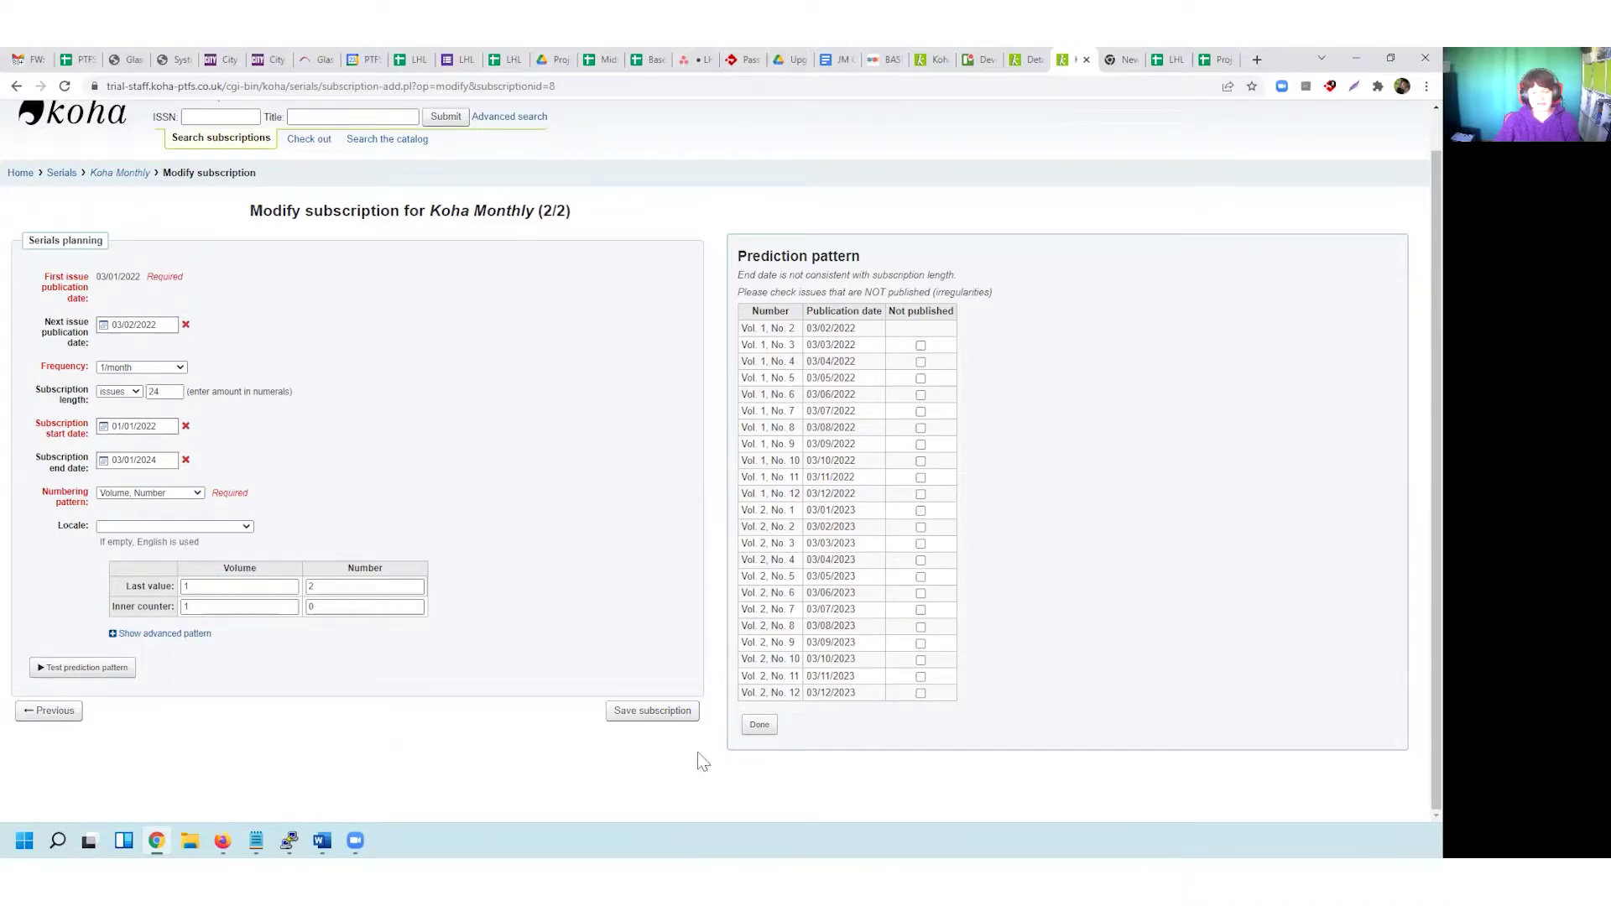
{"action": "left_click", "coordinate": [760, 724]}
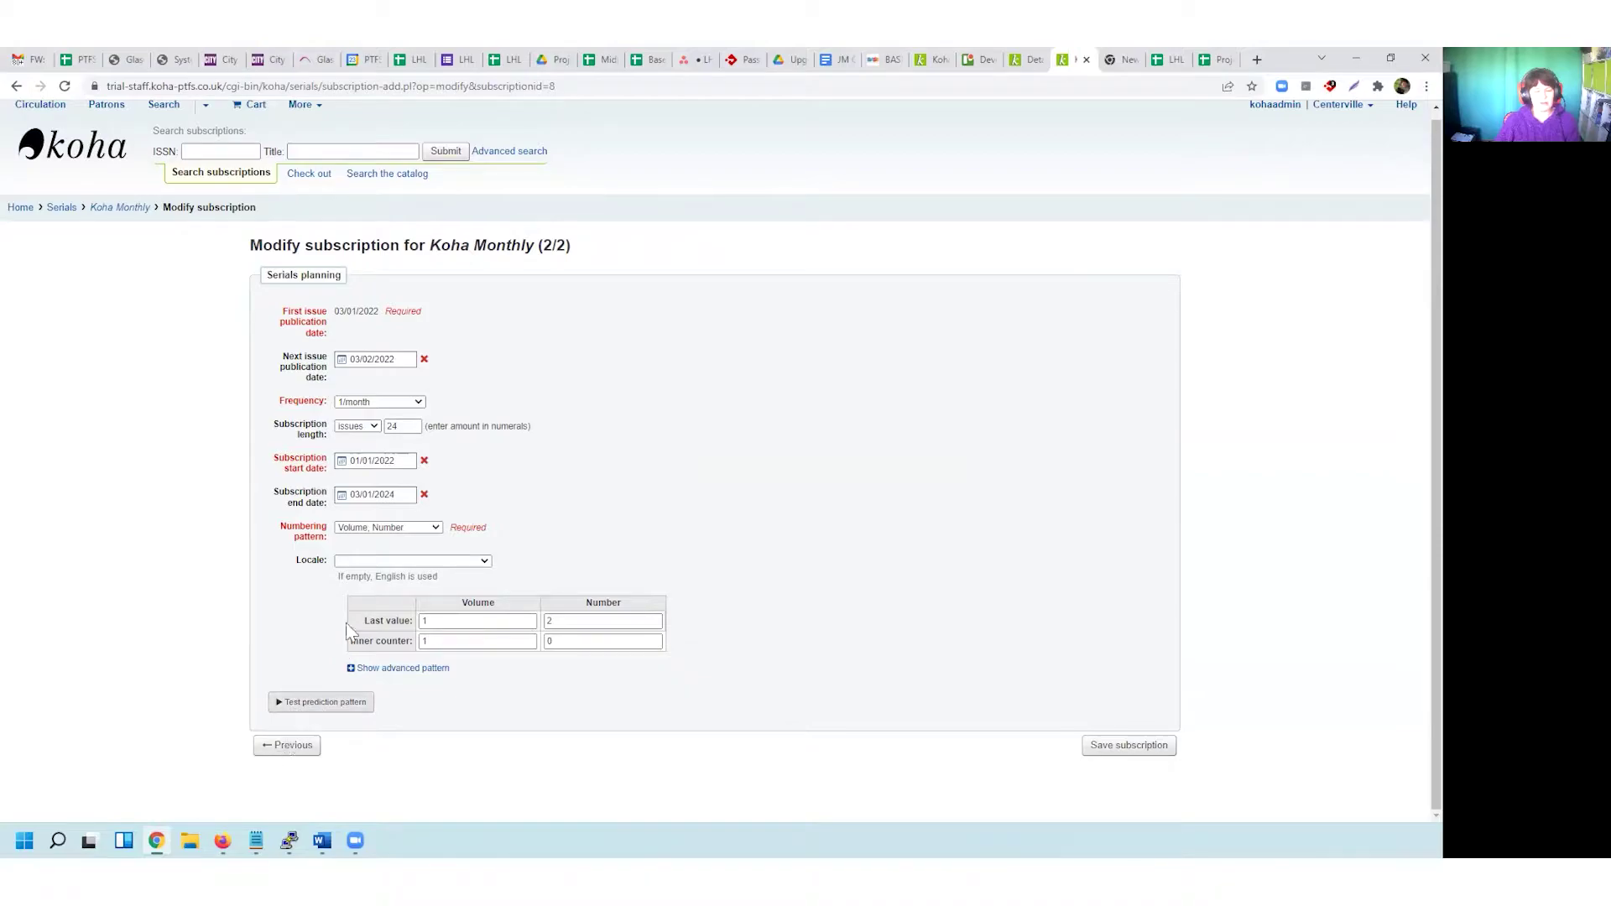
- Show the advanced pattern and examine its begin, add, every, set back and when more than values for volume and number
{"action": "left_click", "coordinate": [371, 669]}
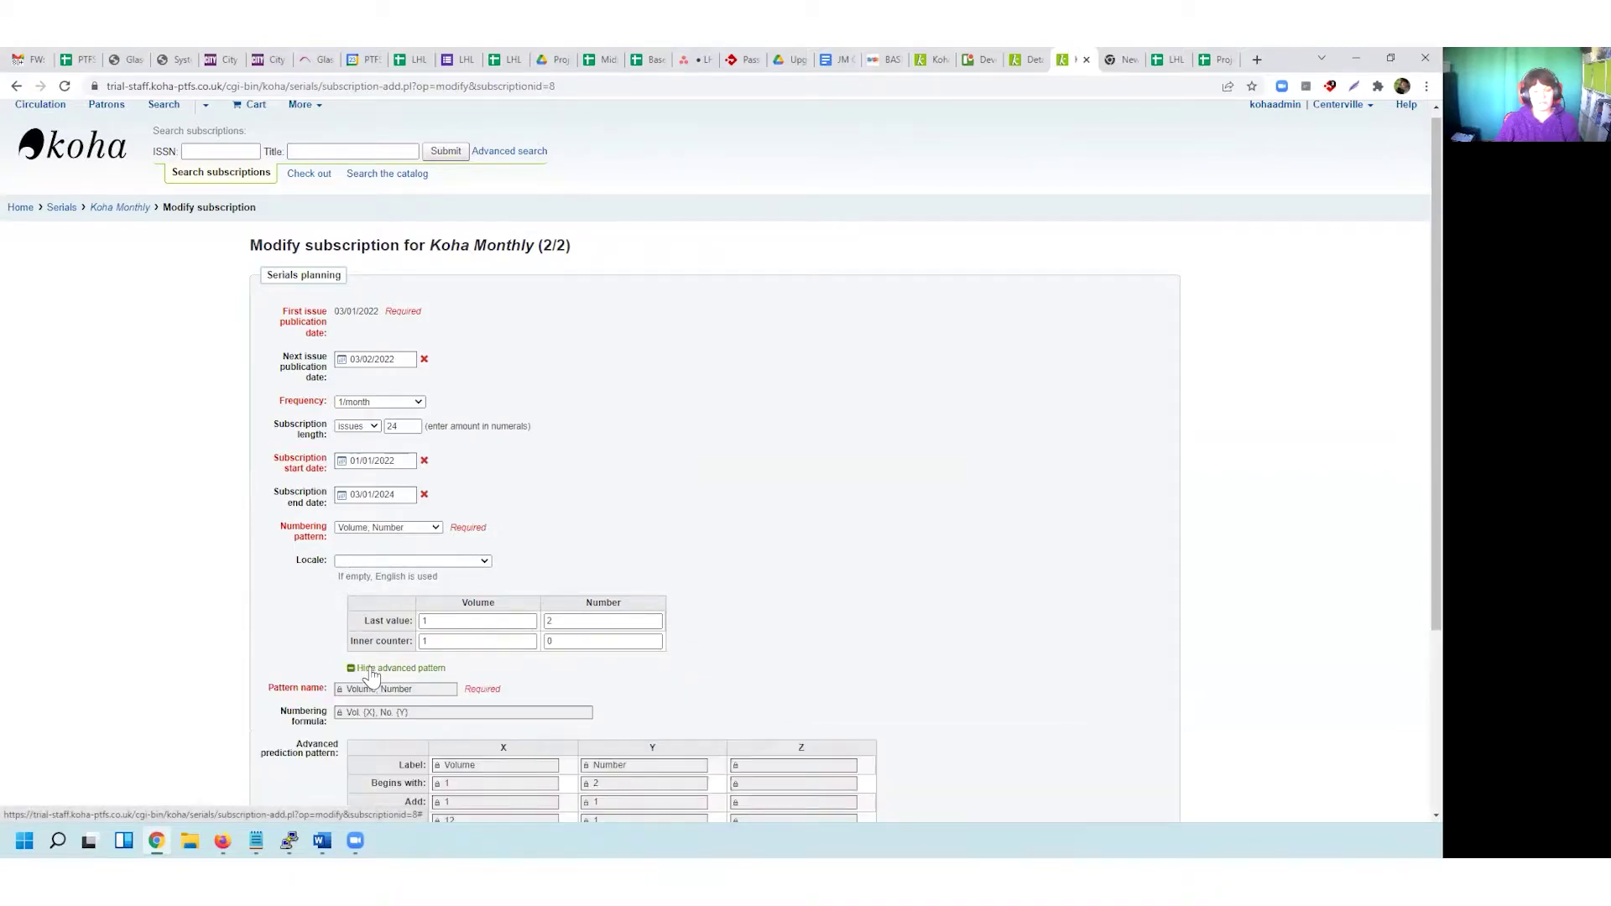
{"action": "scroll", "coordinate": [738, 389], "scroll_direction": "down", "scroll_amount": 3}
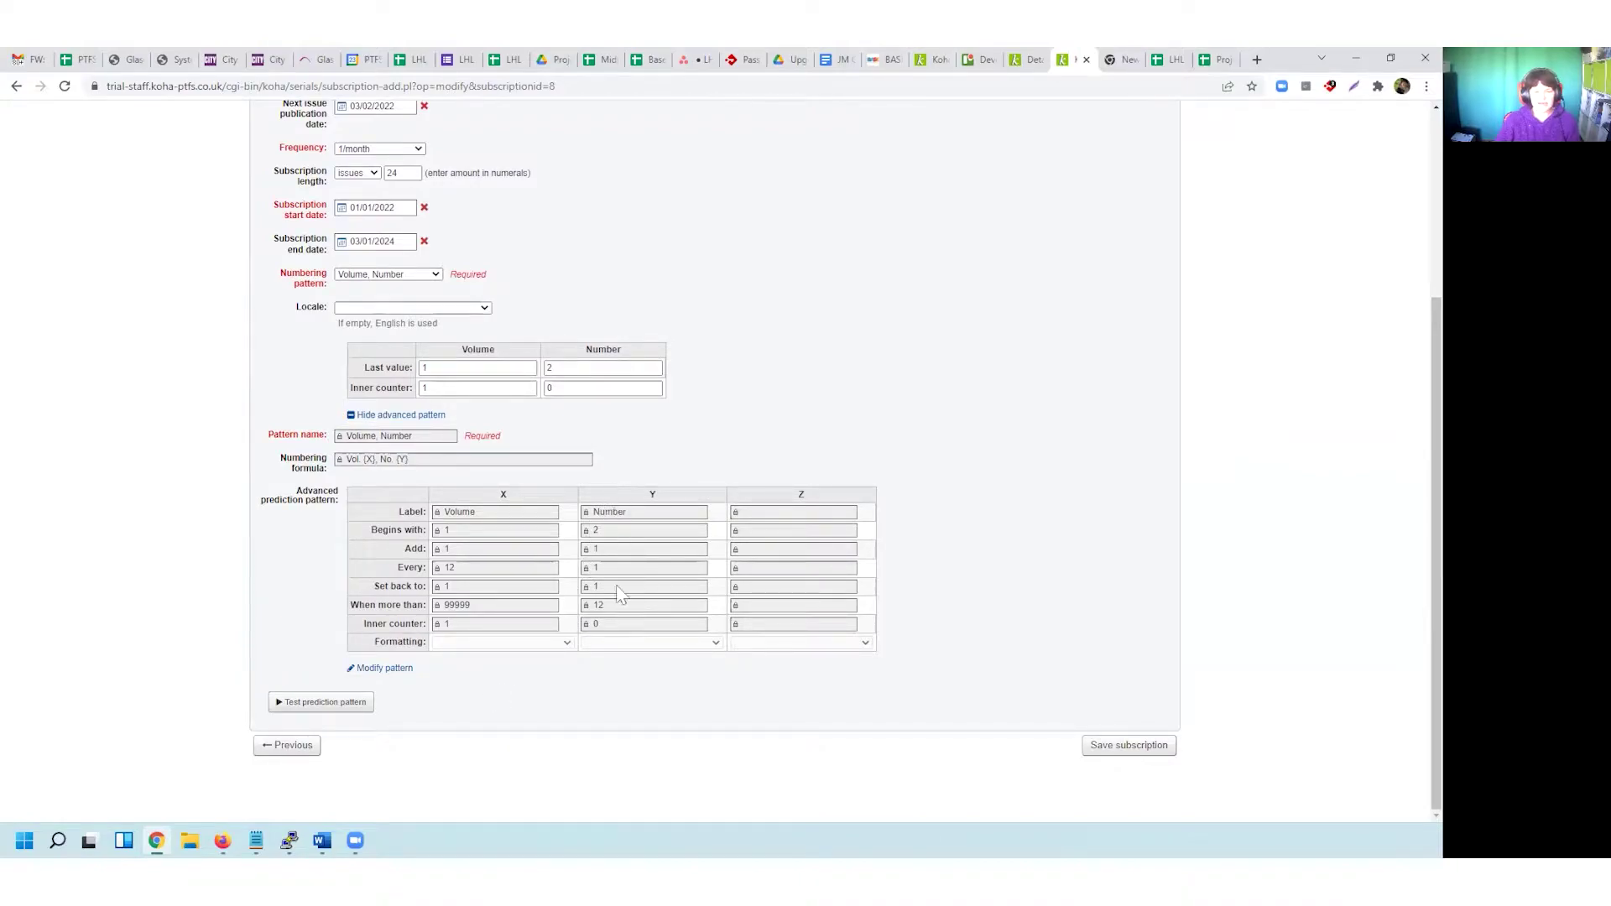
{"action": "double_click", "coordinate": [657, 495]}
{"action": "double_click", "coordinate": [596, 531]}
{"action": "left_click", "coordinate": [597, 553]}
{"action": "double_click", "coordinate": [408, 568]}
{"action": "left_click", "coordinate": [622, 570]}
{"action": "left_click", "coordinate": [599, 550]}
{"action": "double_click", "coordinate": [490, 604]}
{"action": "left_click", "coordinate": [598, 604]}
{"action": "left_click", "coordinate": [595, 586]}
{"action": "left_click", "coordinate": [451, 552]}
{"action": "left_click", "coordinate": [479, 570]}
{"action": "left_click_drag", "start_coordinate": [479, 569], "coordinate": [438, 579]}
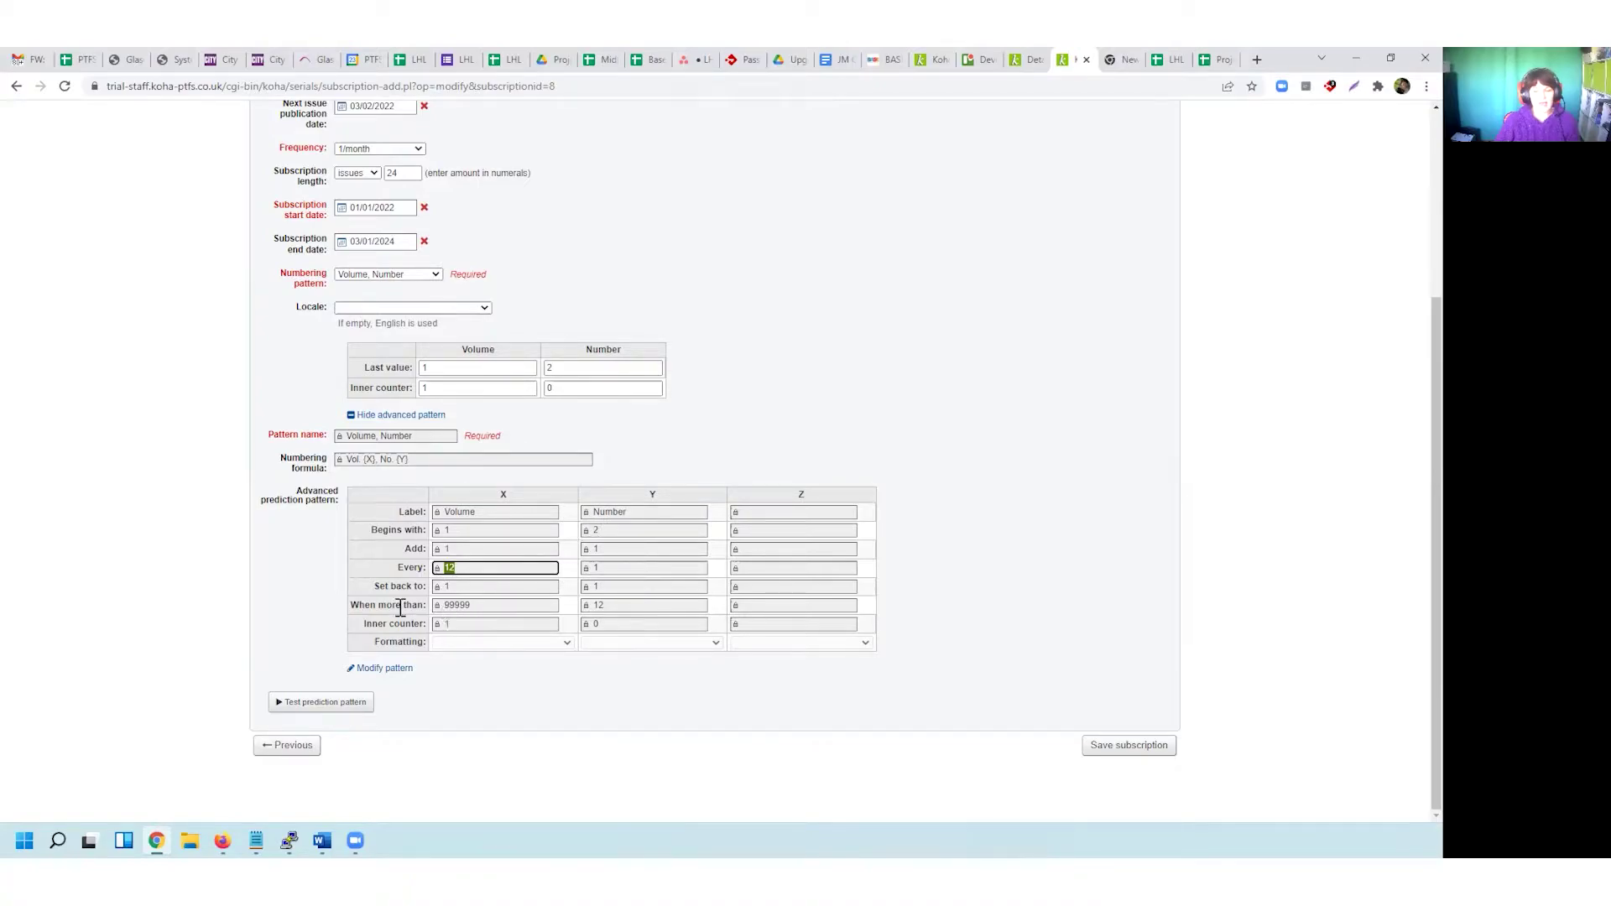
{"action": "left_click_drag", "start_coordinate": [370, 605], "coordinate": [366, 606]}
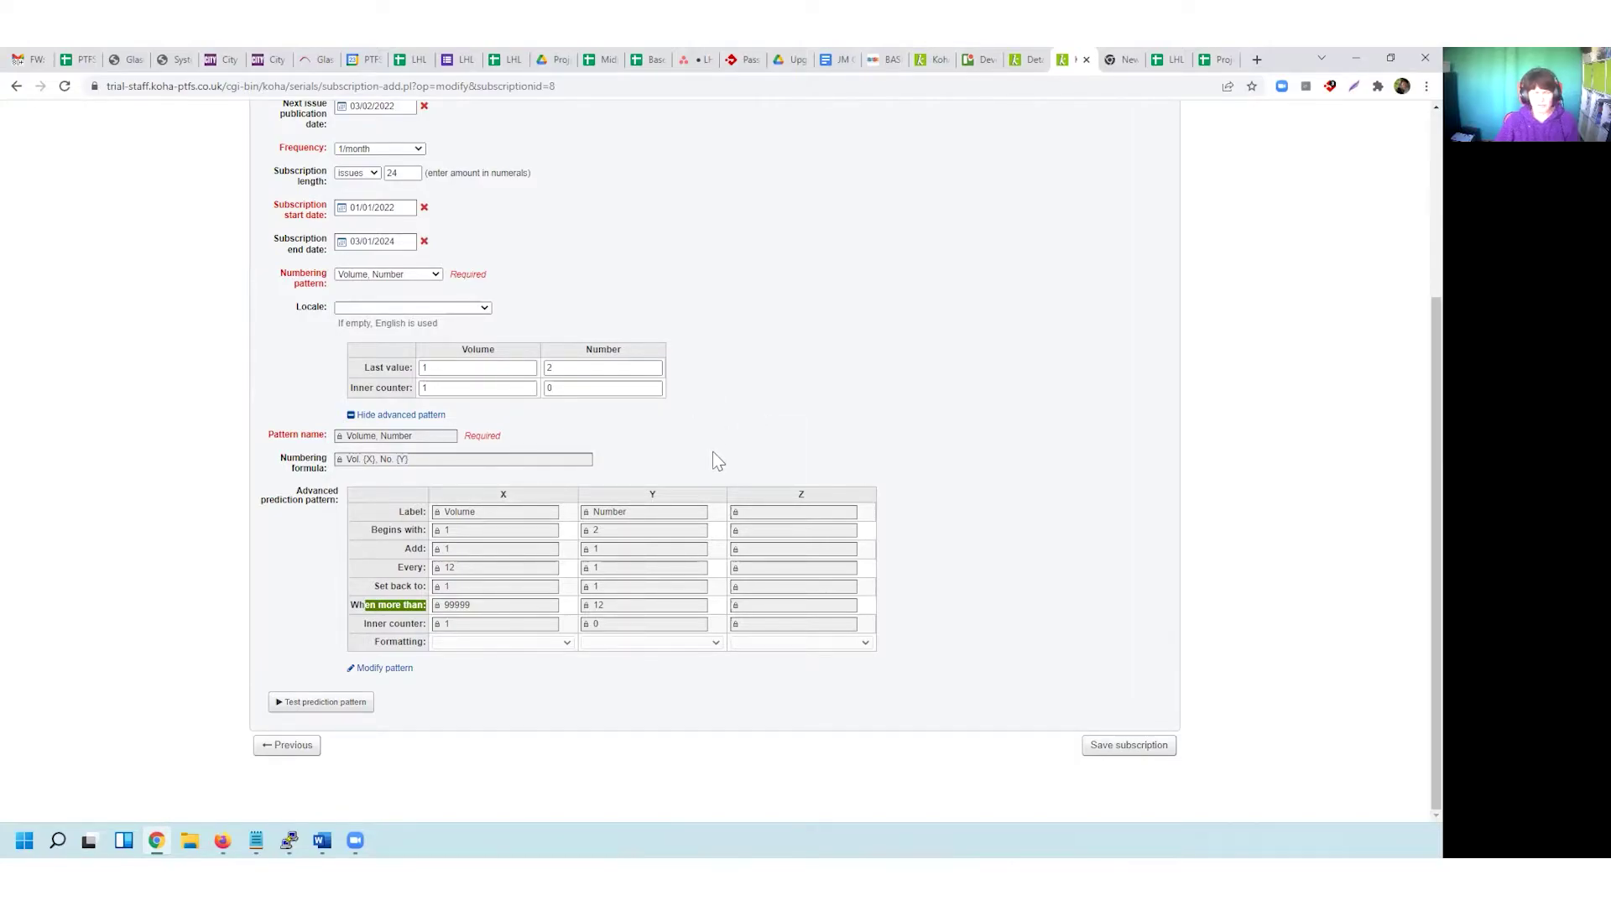
- Check the volume's inner counter and save the Koha Monthly subscription
{"action": "left_click", "coordinate": [424, 388]}
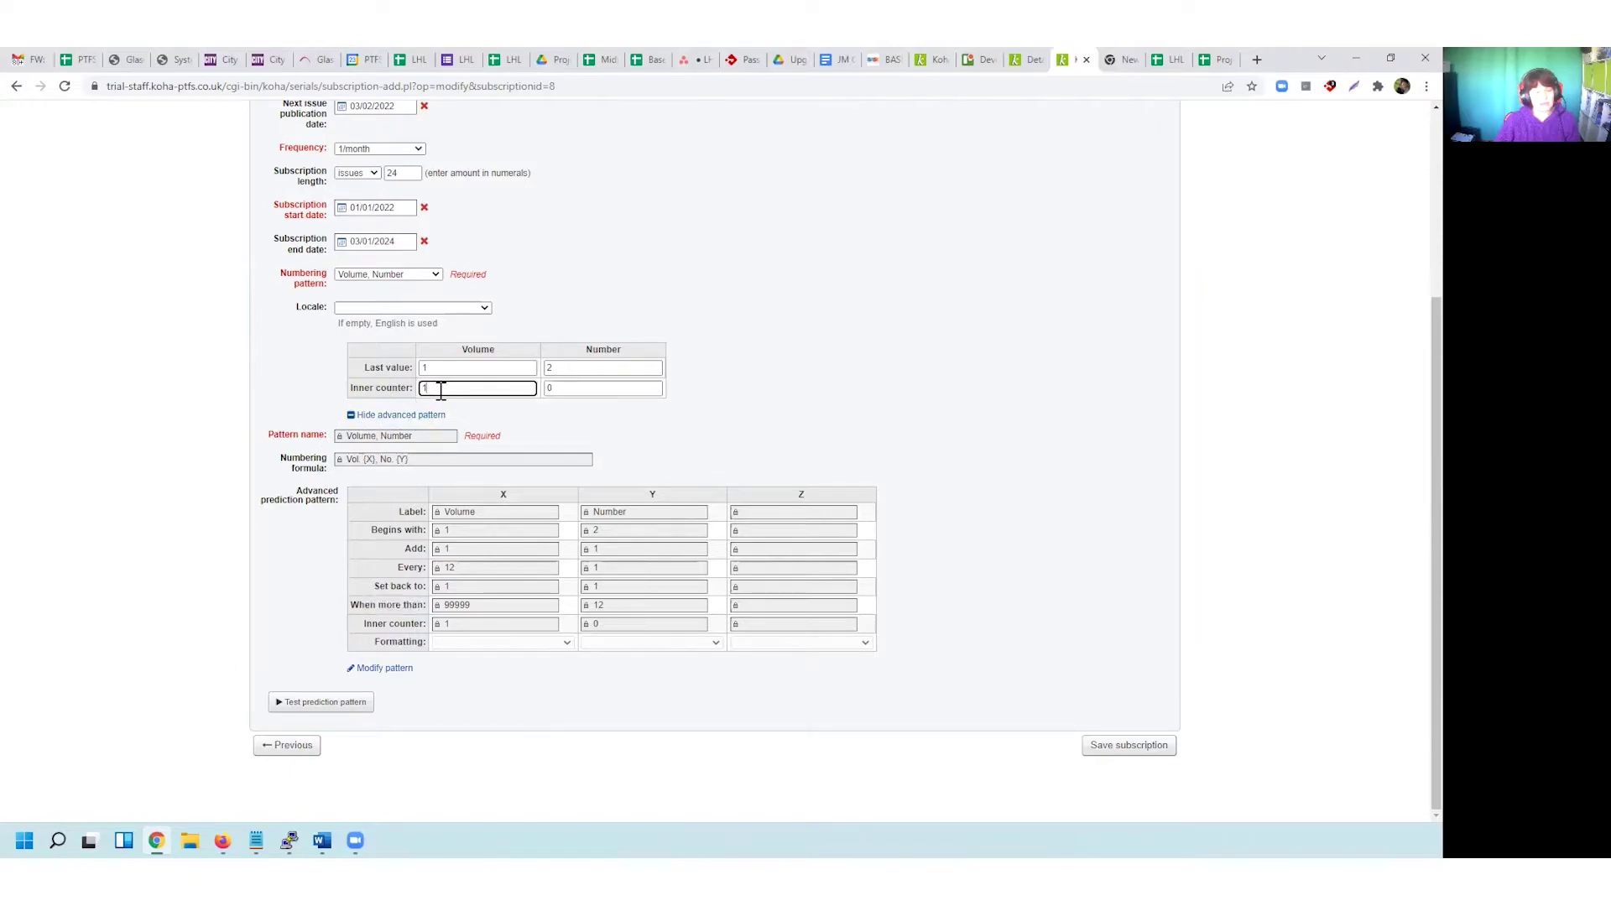
{"action": "double_click", "coordinate": [424, 389]}
{"action": "left_click", "coordinate": [1130, 747]}
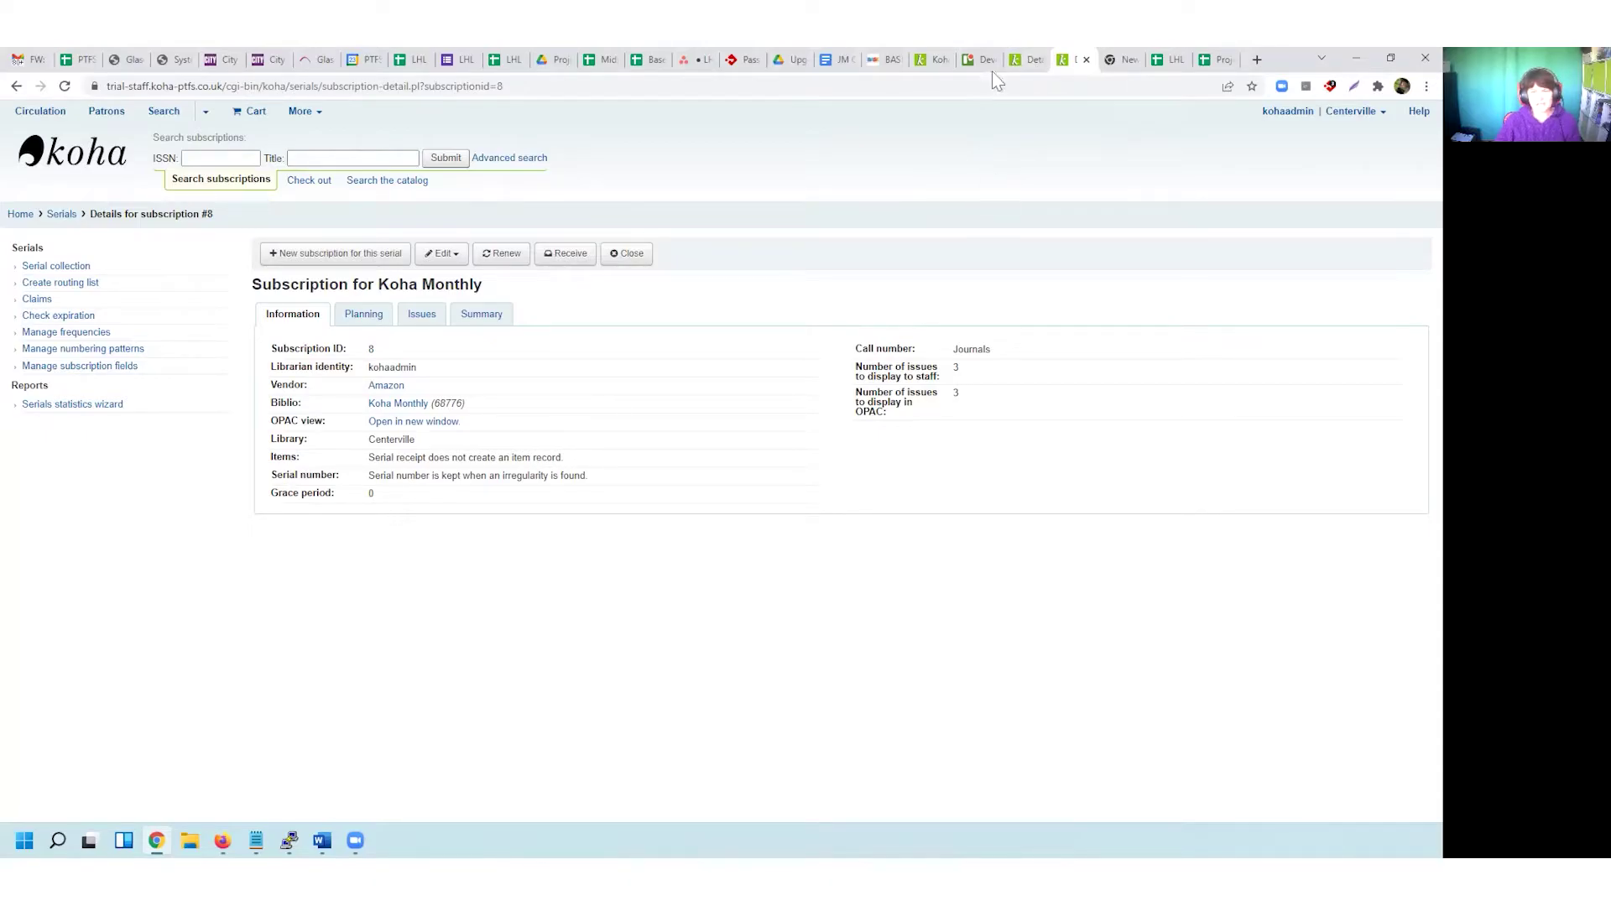
- Switch to the British Medical Journal catalogue record and start a new subscription for it
{"action": "left_click", "coordinate": [1026, 62]}
{"action": "left_click", "coordinate": [549, 305]}
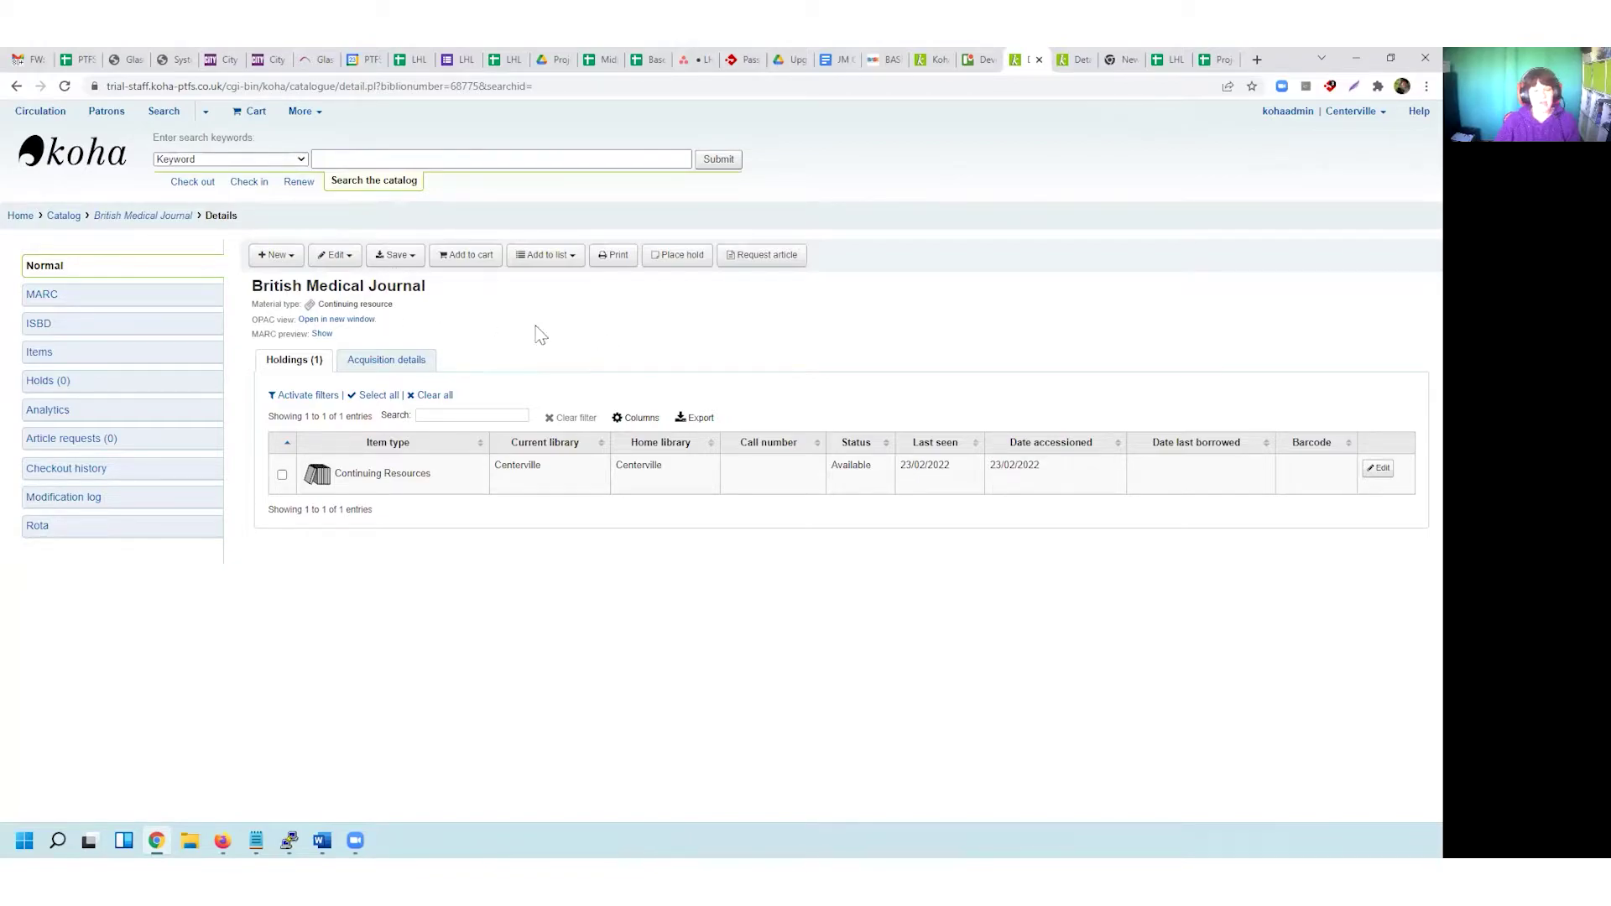
{"action": "left_click", "coordinate": [276, 255]}
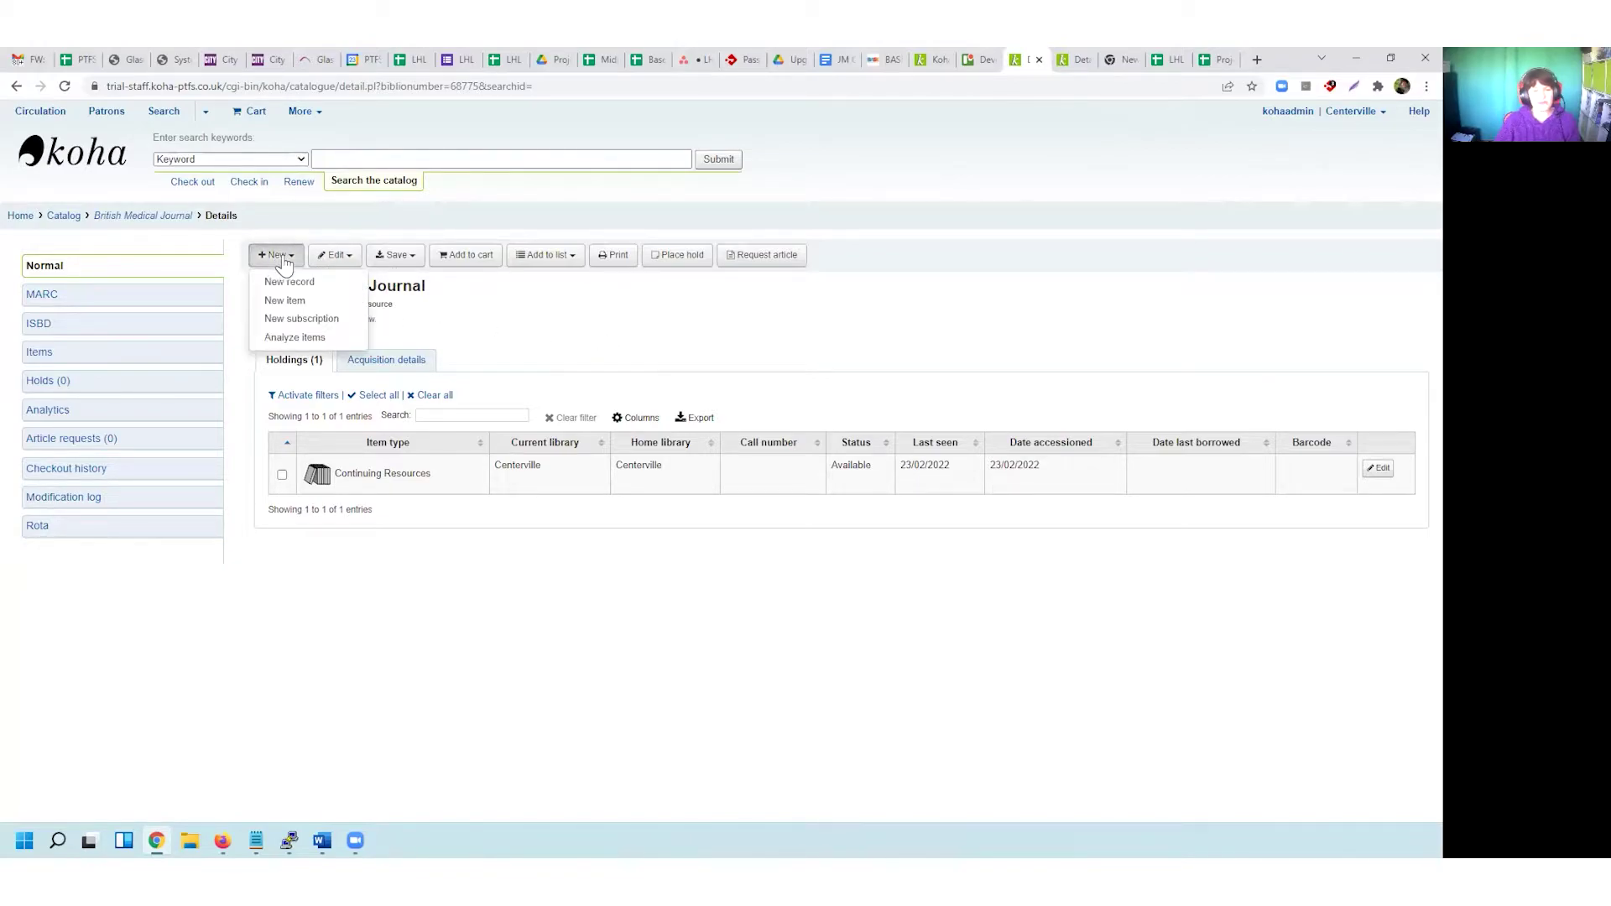
{"action": "left_click", "coordinate": [286, 320]}
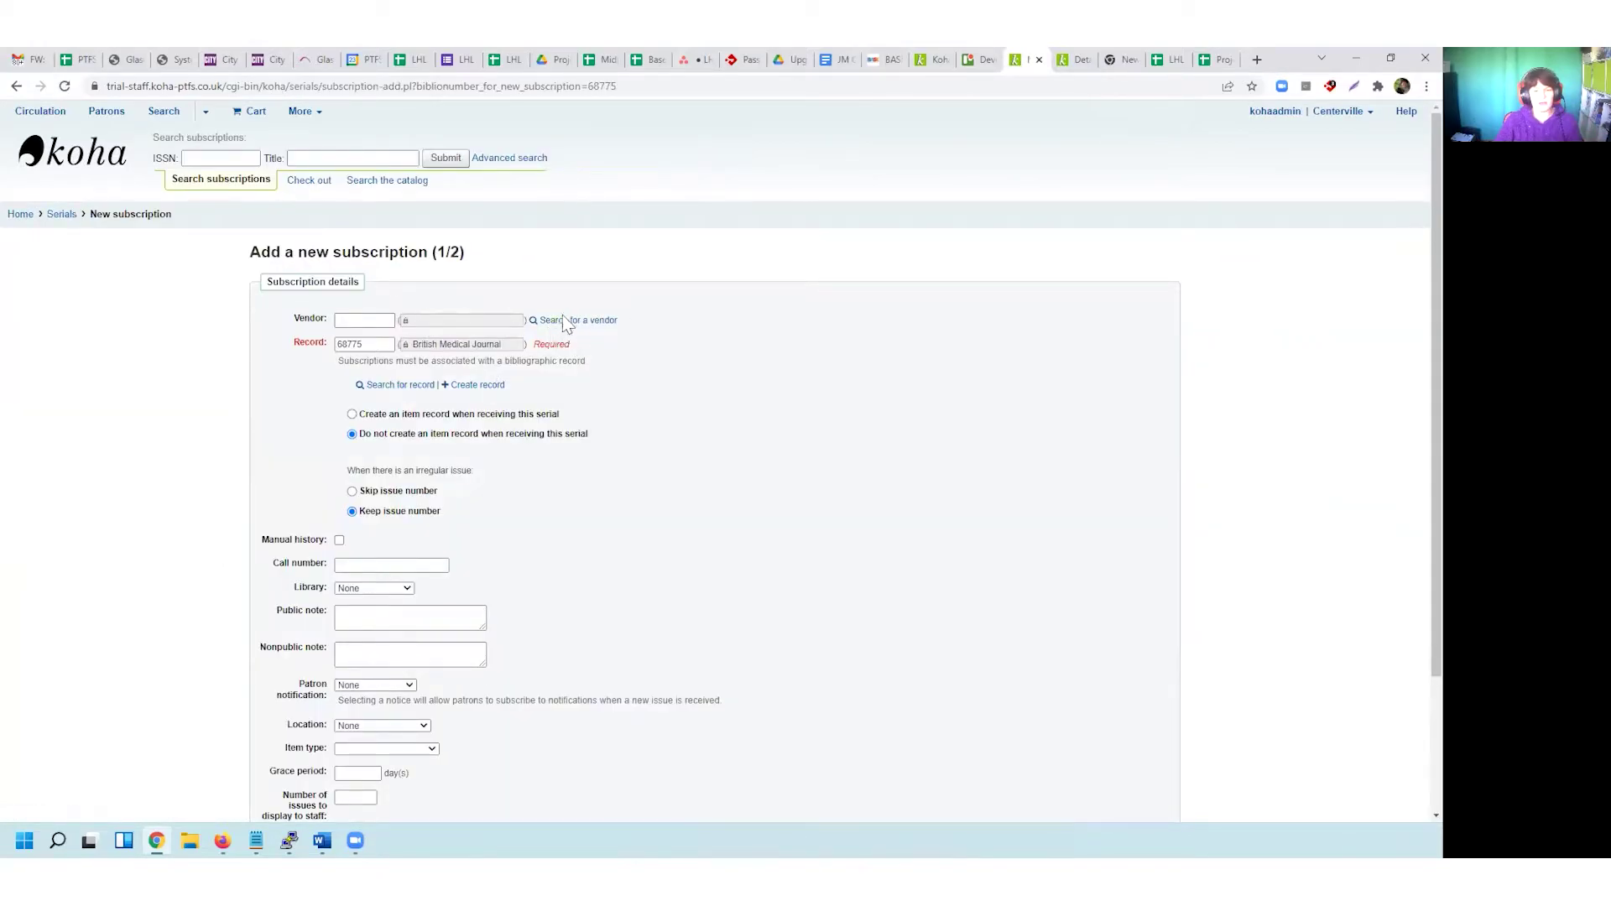
- Set the new subscription's call number to Journal and its library to Centerville
{"action": "scroll", "coordinate": [554, 432], "scroll_direction": "down", "scroll_amount": 2}
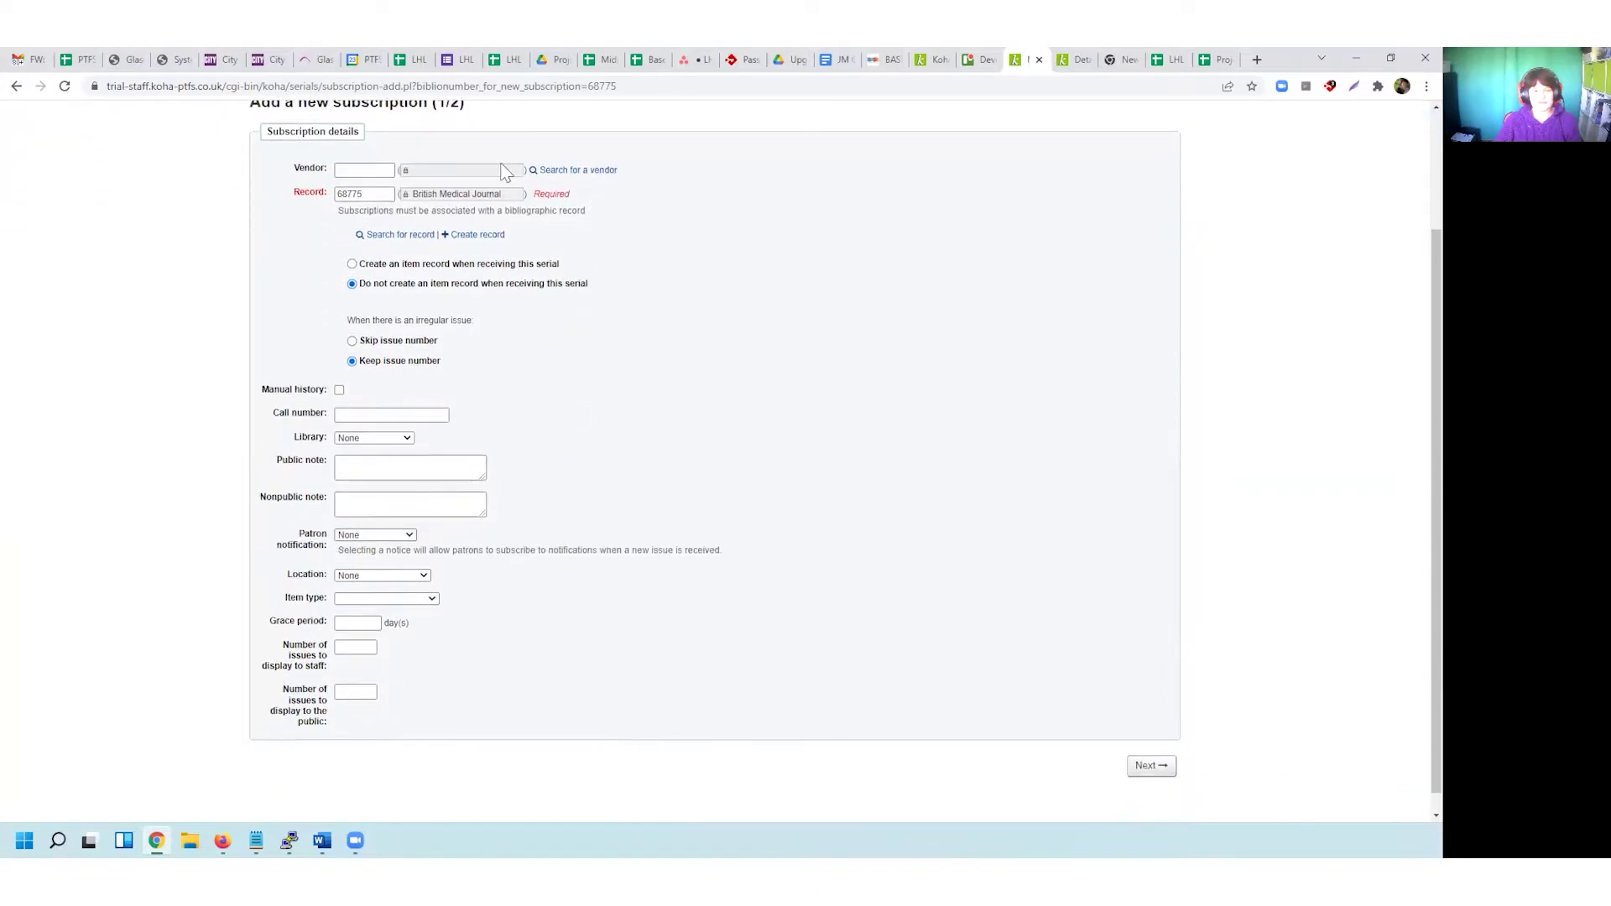
{"action": "scroll", "coordinate": [428, 449], "scroll_direction": "down", "scroll_amount": 1}
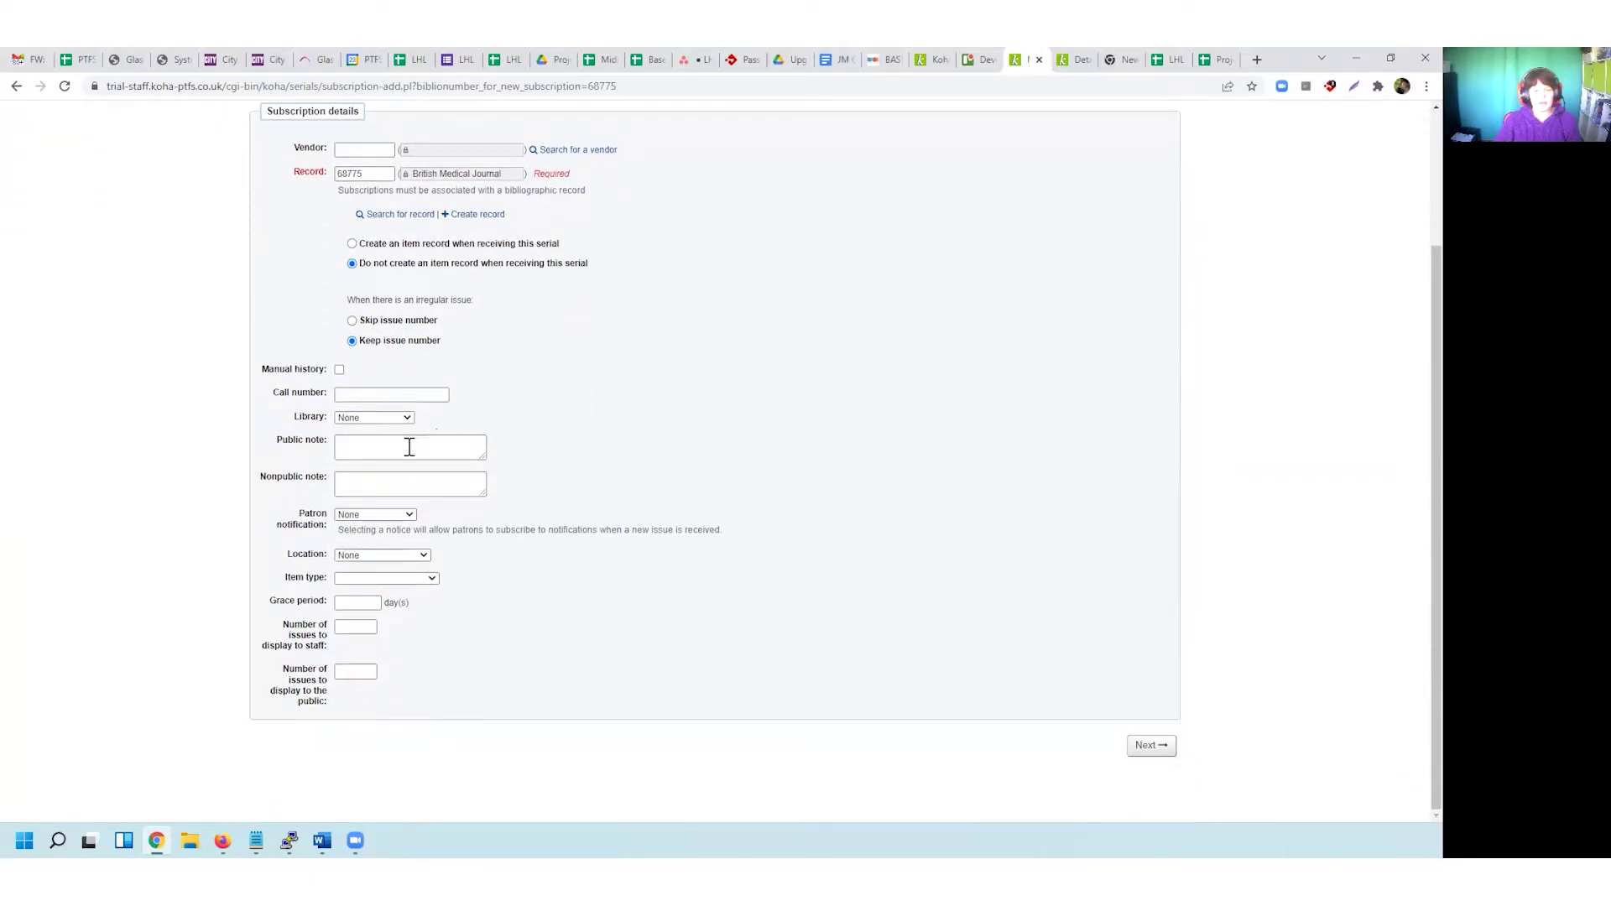
{"action": "left_click", "coordinate": [355, 396]}
{"action": "type", "text": "Journal"}
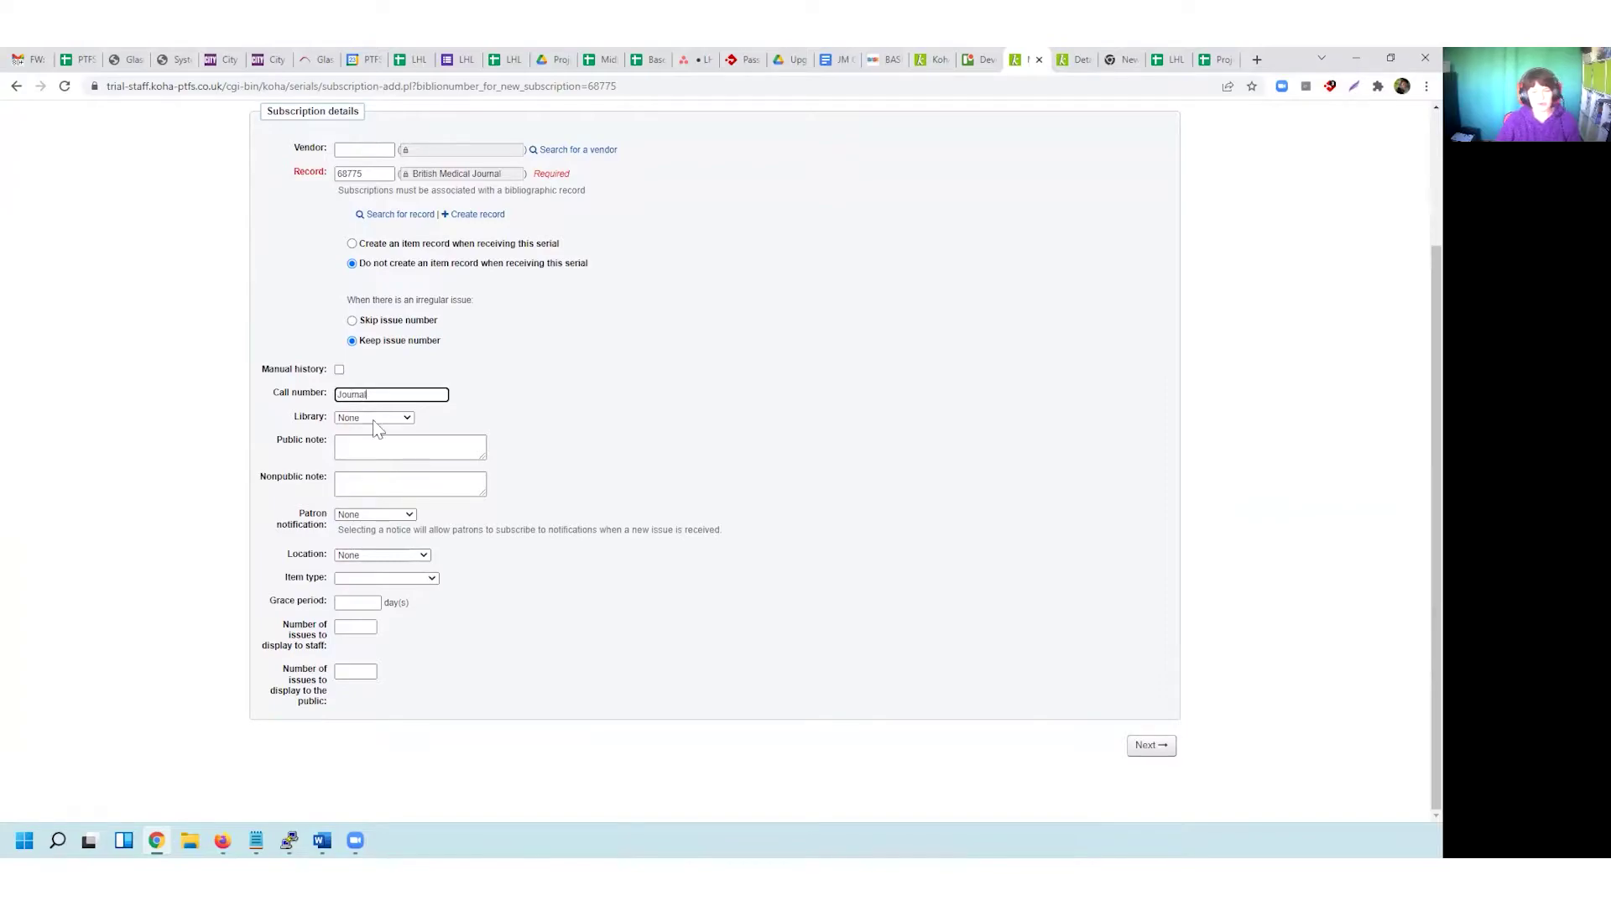
{"action": "left_click", "coordinate": [374, 419]}
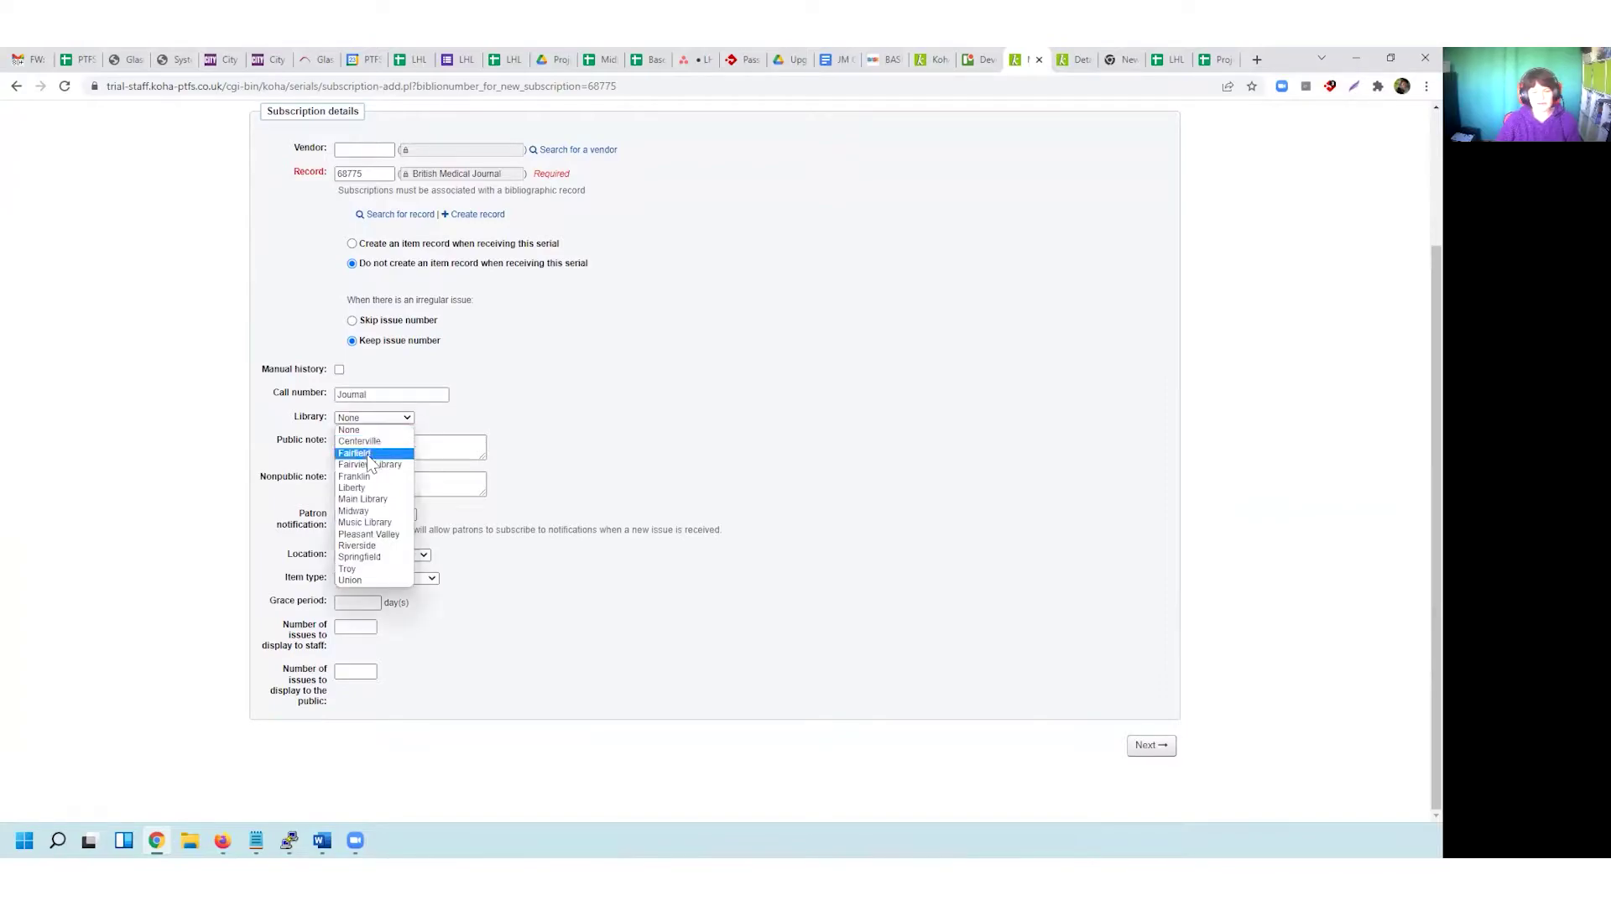
{"action": "left_click", "coordinate": [369, 443]}
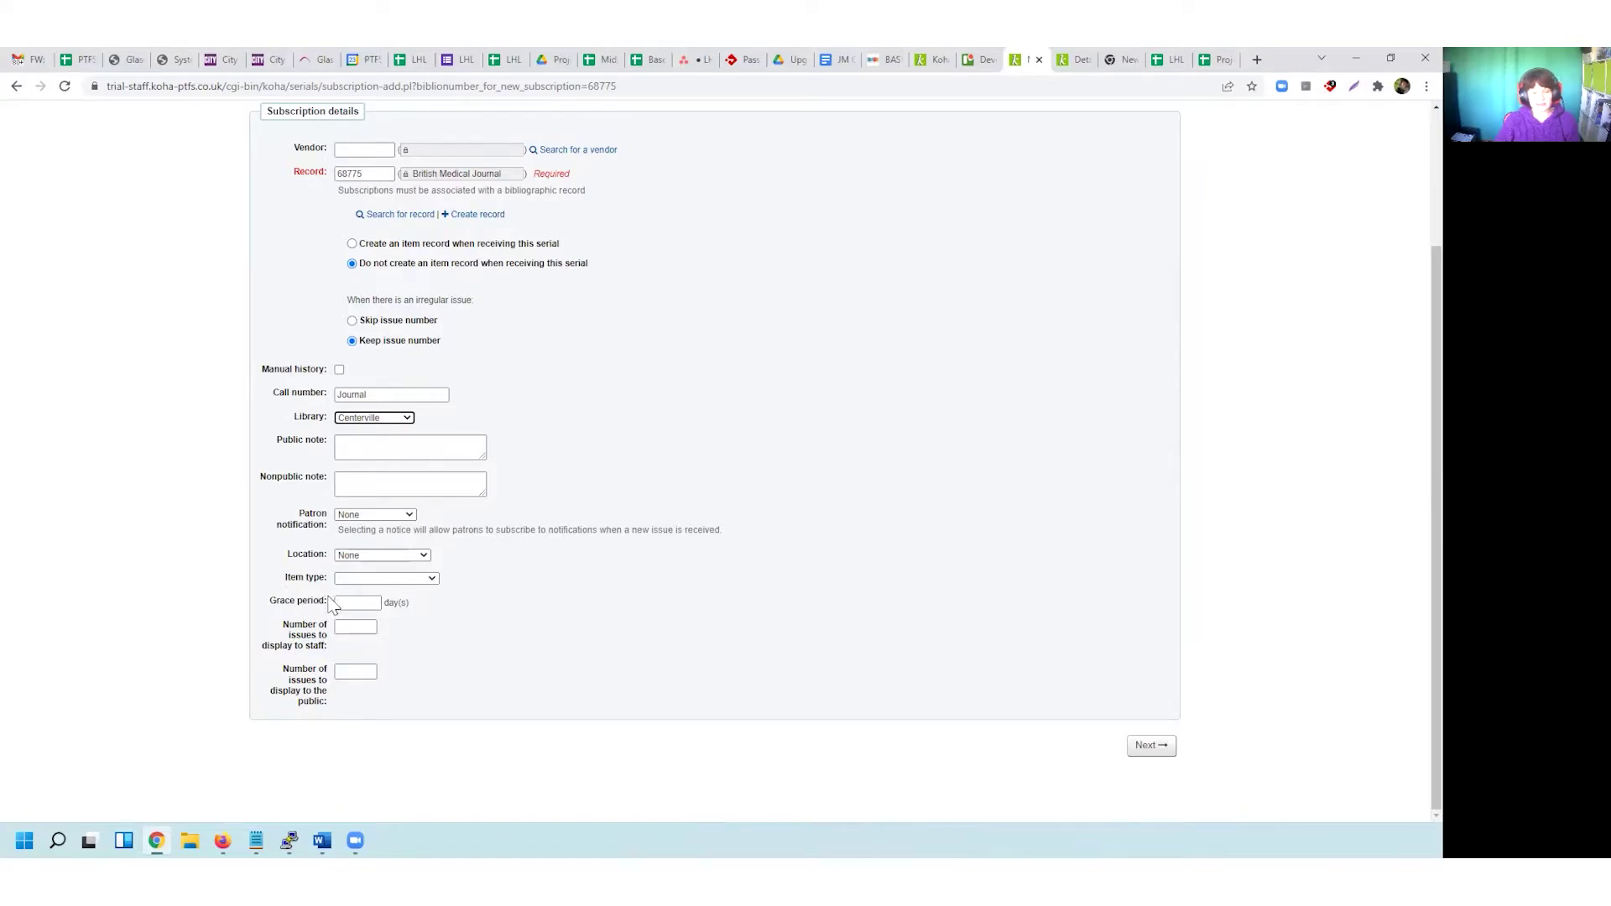
- Set the number of issues displayed to staff and to the public to 3 each, and continue to planning without a vendor
{"action": "left_click", "coordinate": [353, 627]}
{"action": "type", "text": "3"}
{"action": "left_click", "coordinate": [361, 673]}
{"action": "type", "text": "3"}
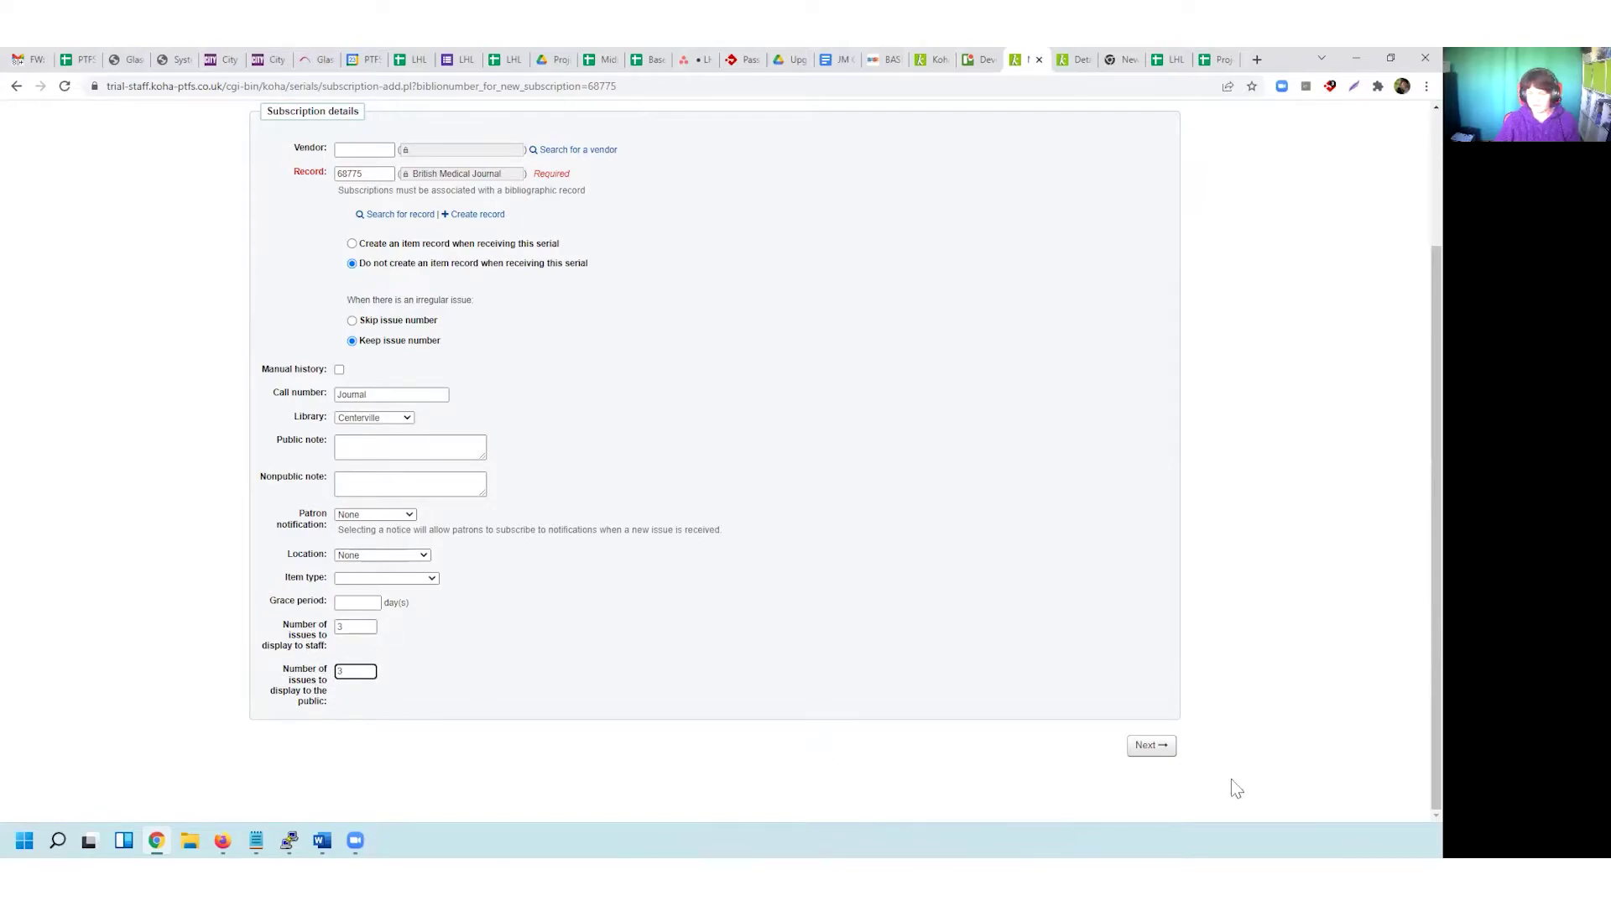
{"action": "left_click", "coordinate": [1154, 747]}
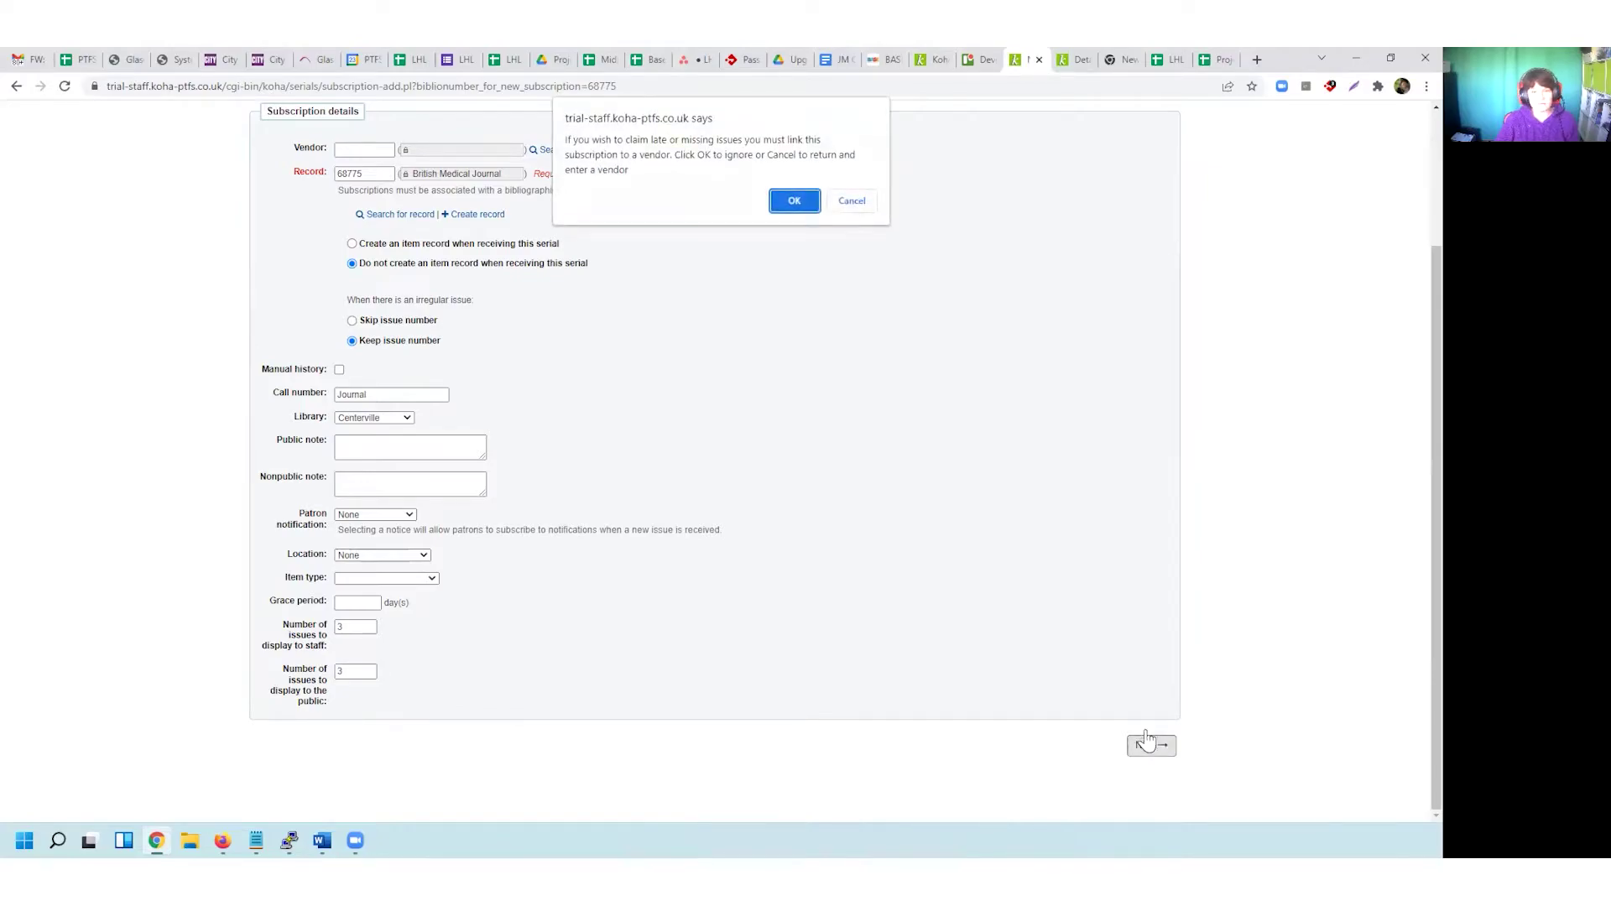
{"action": "left_click", "coordinate": [792, 202]}
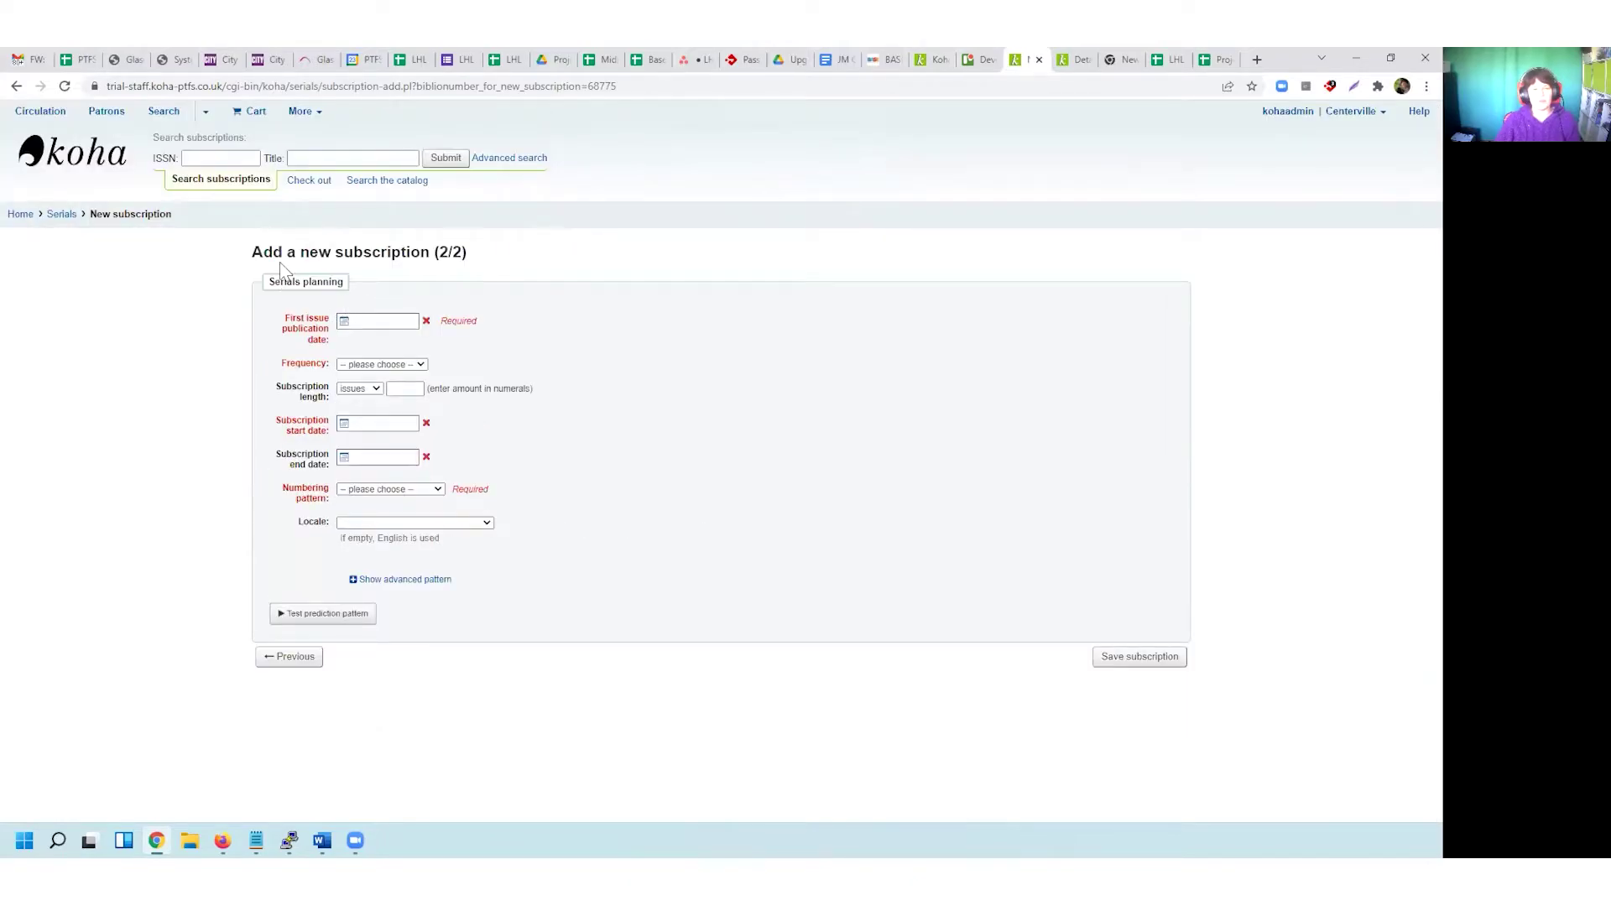
- Set the first issue publication date to 03/01/2022 and the frequency to 1/month
{"action": "left_click", "coordinate": [378, 324]}
{"action": "left_click", "coordinate": [349, 347]}
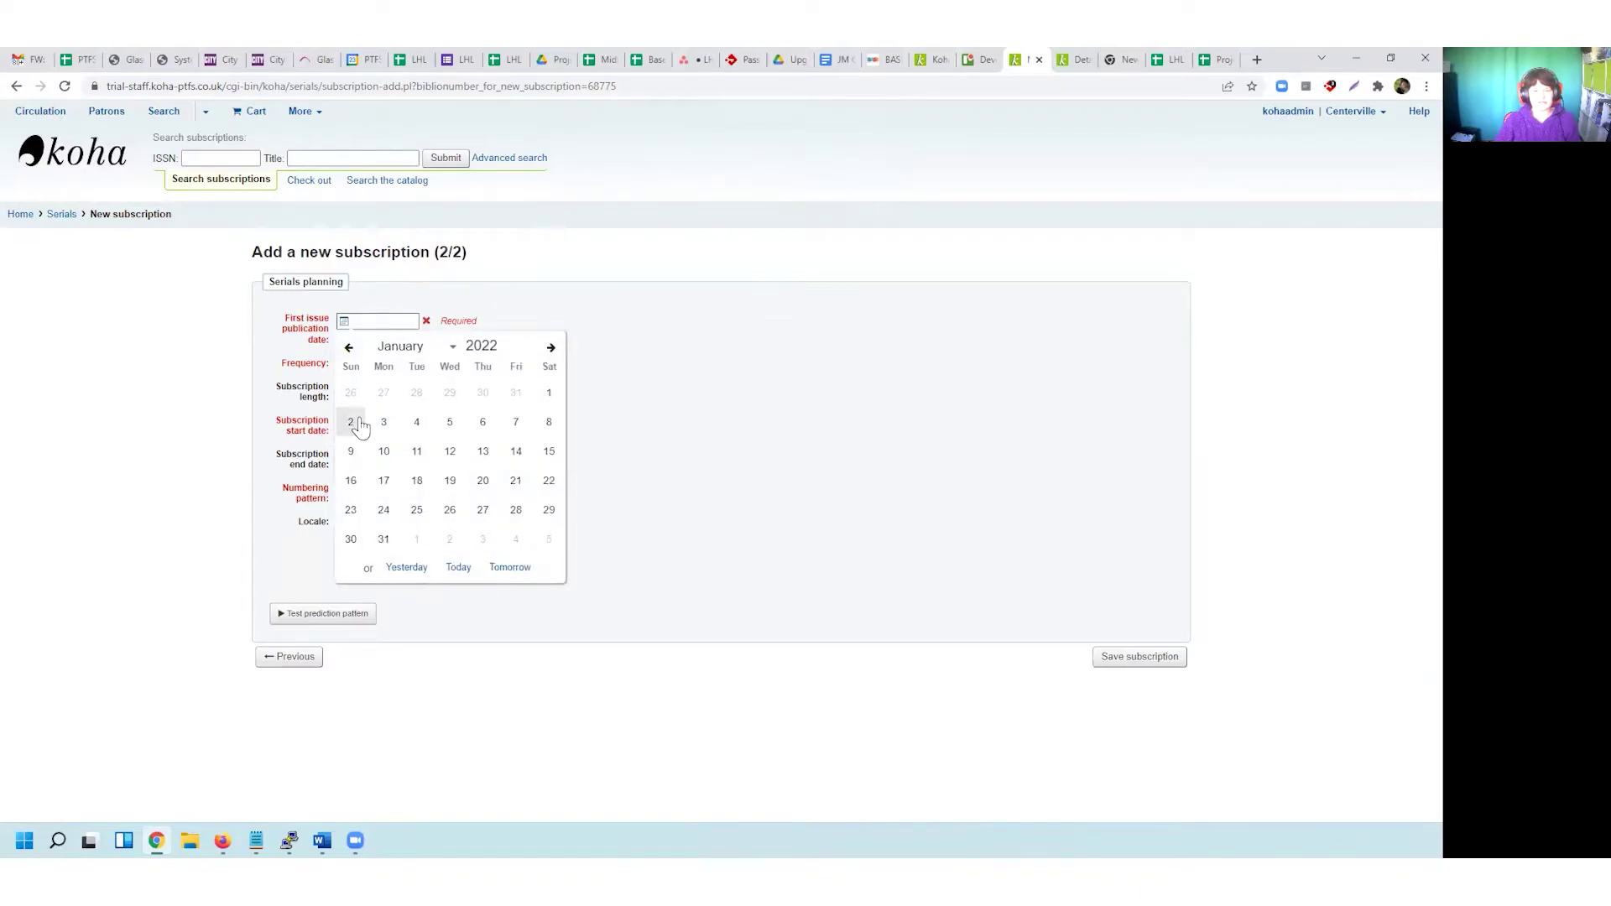
{"action": "left_click", "coordinate": [383, 422]}
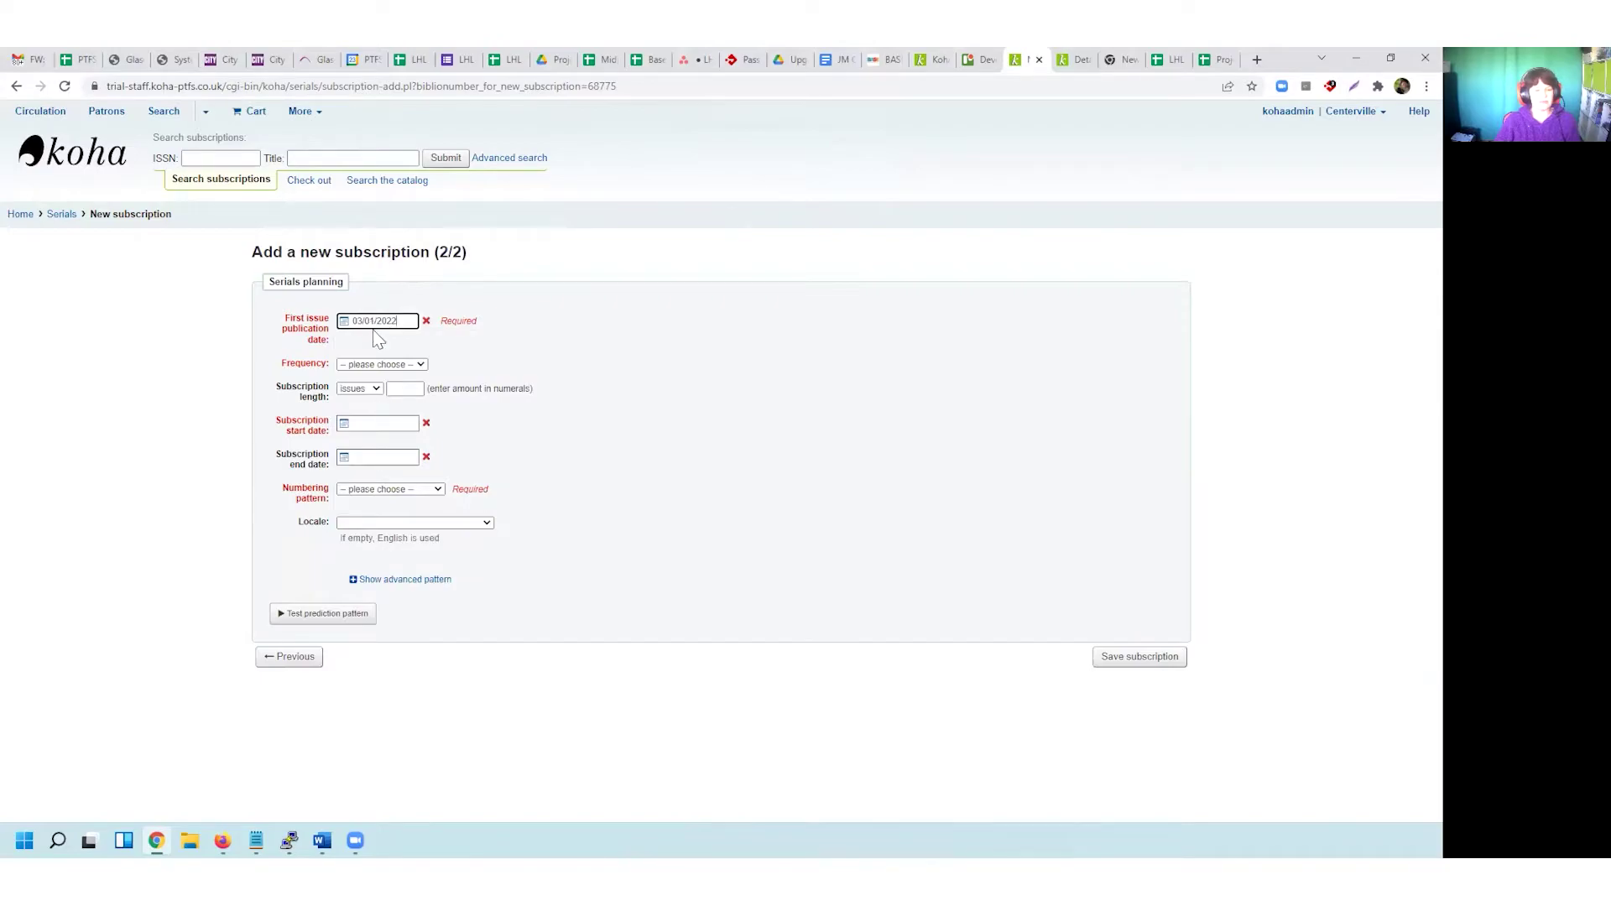
{"action": "left_click", "coordinate": [366, 366]}
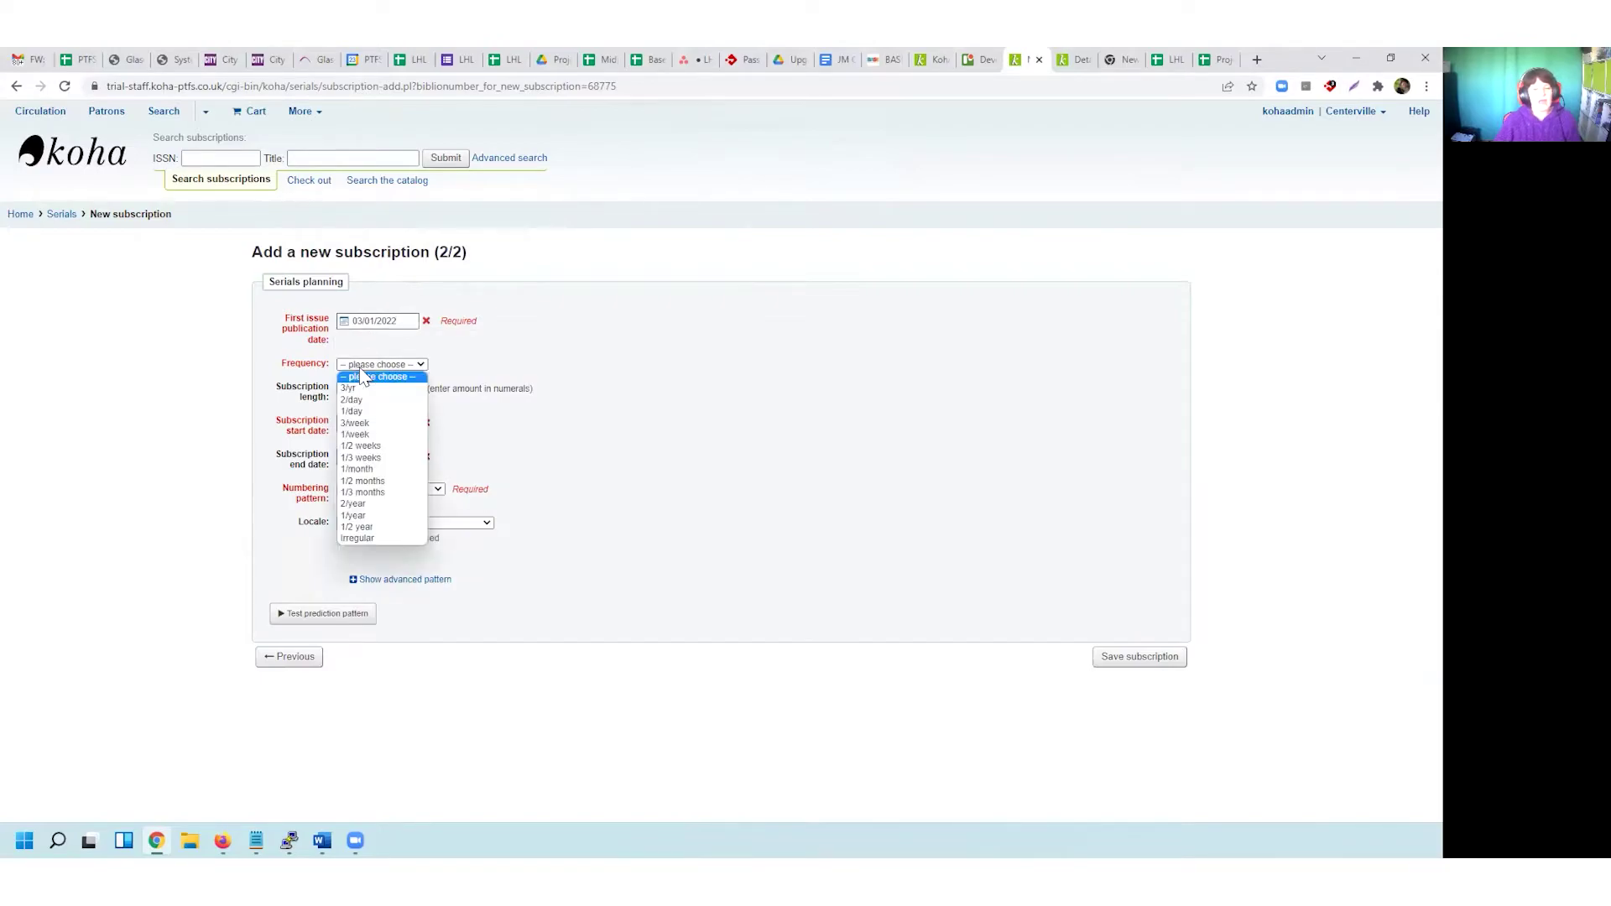
{"action": "left_click", "coordinate": [357, 470]}
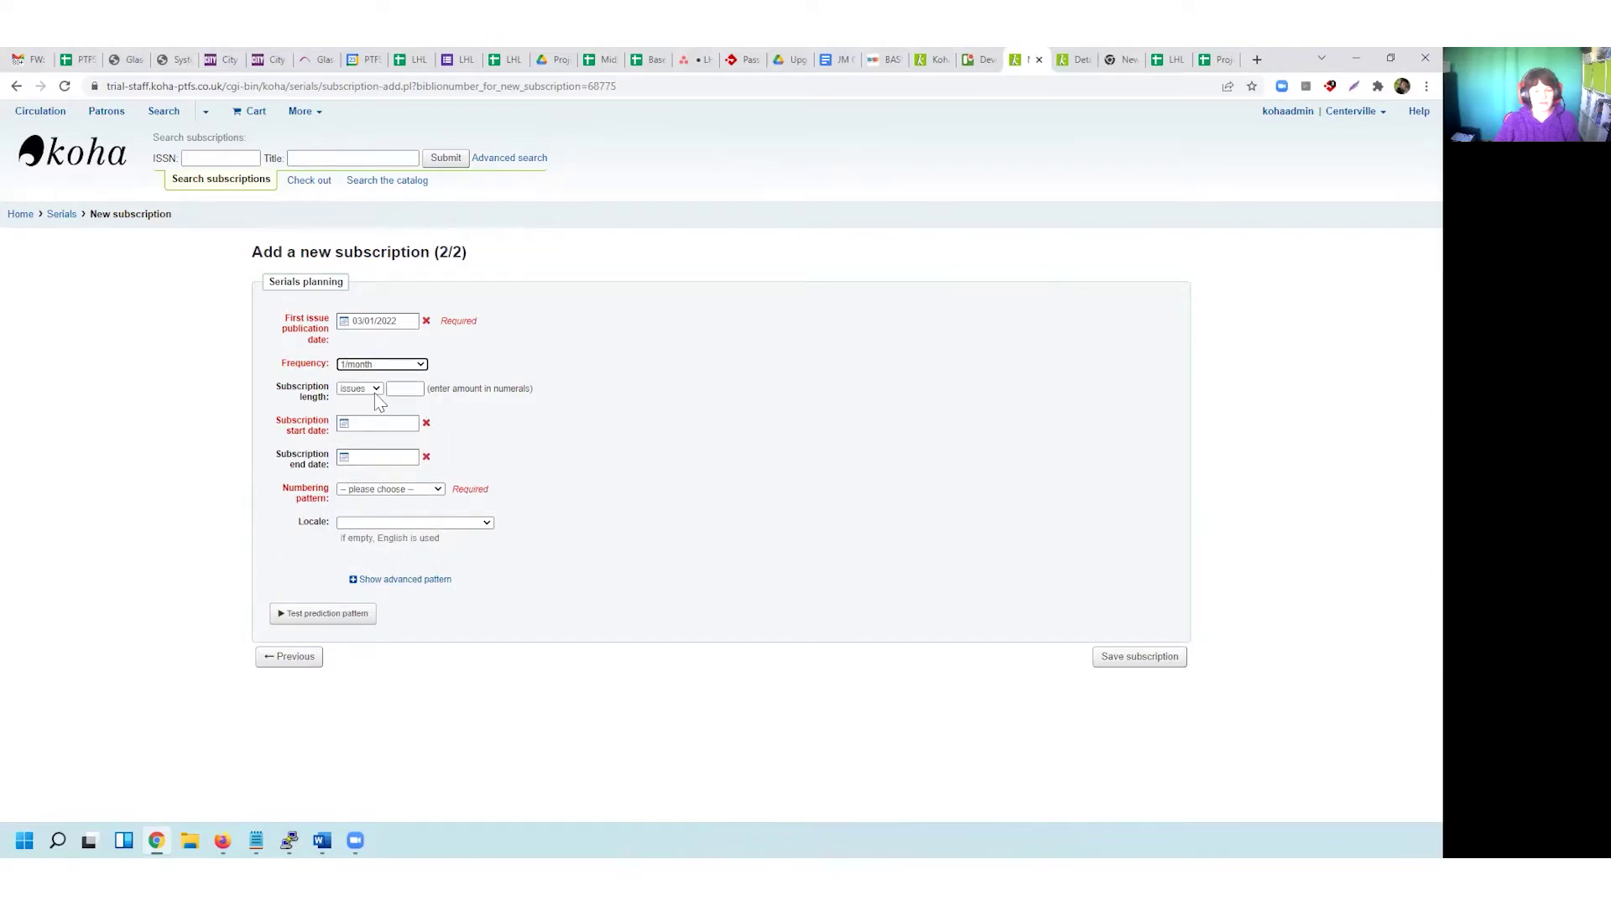
- Set the subscription length to 24 months and the subscription start date to 01/01/2022
{"action": "left_click", "coordinate": [363, 389]}
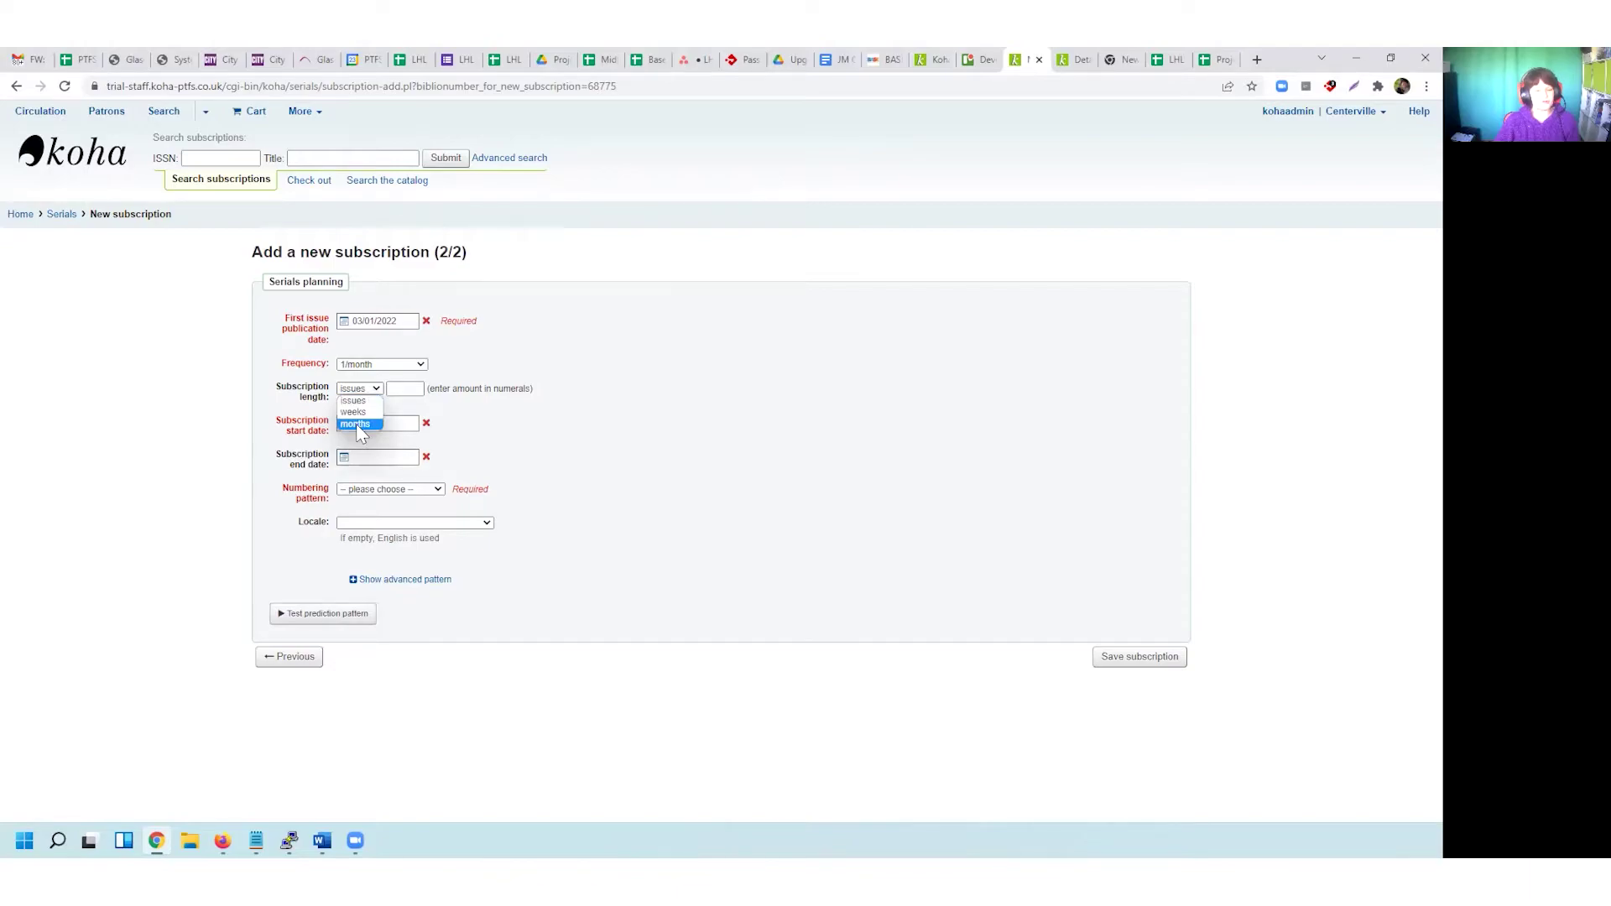
{"action": "left_click", "coordinate": [356, 425]}
{"action": "left_click", "coordinate": [394, 388]}
{"action": "type", "text": "1"}
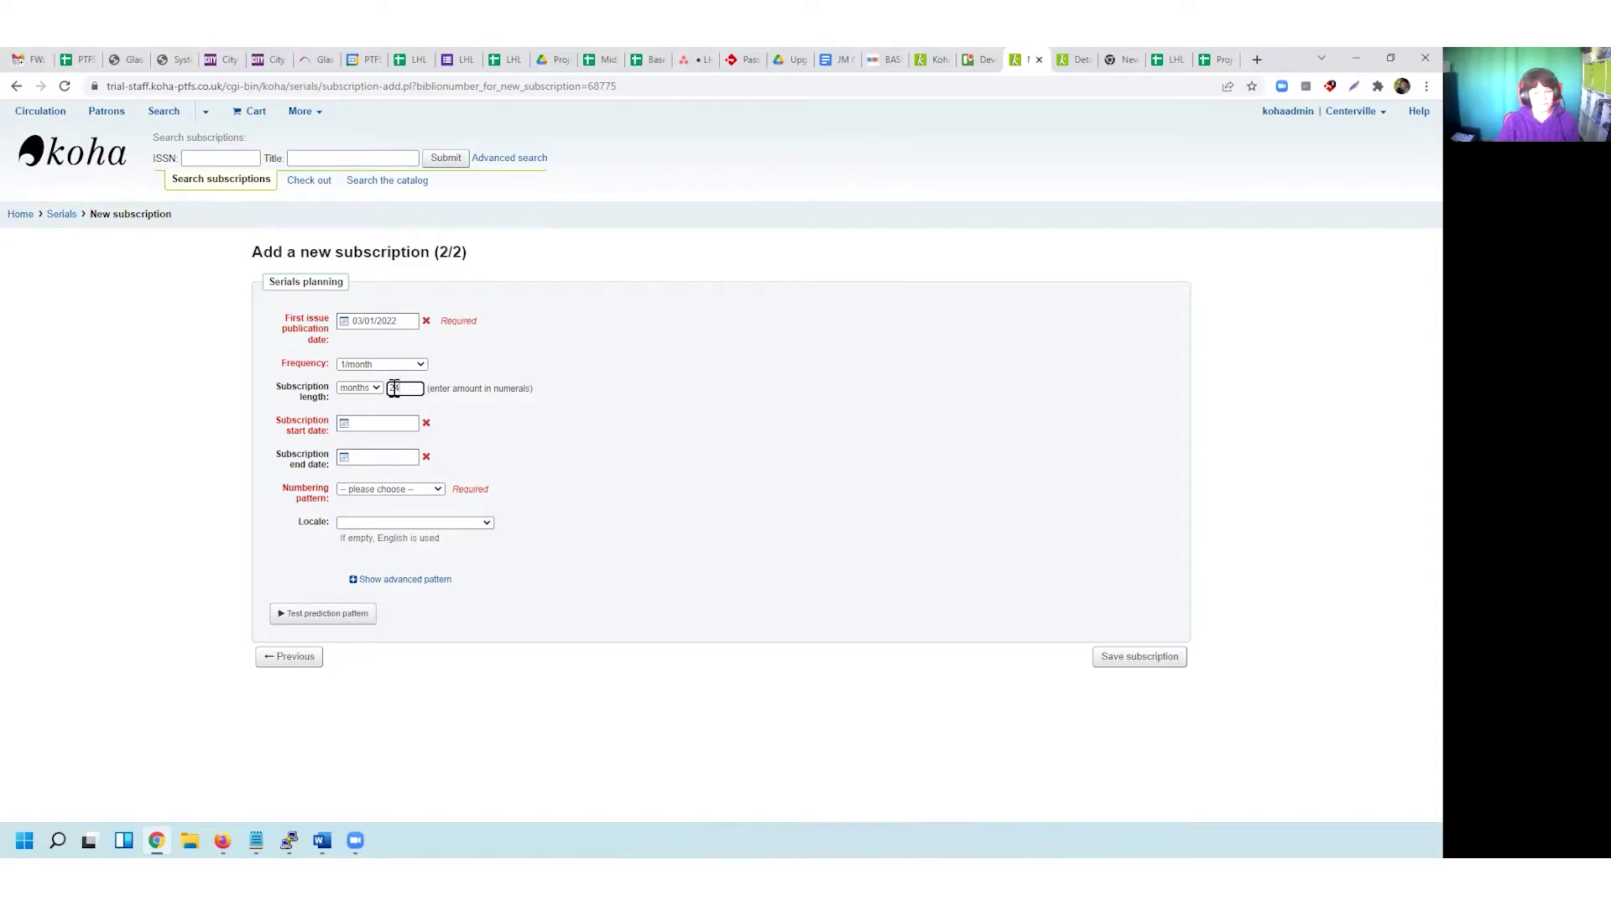
{"action": "type", "text": "4"}
{"action": "left_click", "coordinate": [360, 422]}
{"action": "left_click", "coordinate": [359, 451]}
{"action": "left_click", "coordinate": [548, 496]}
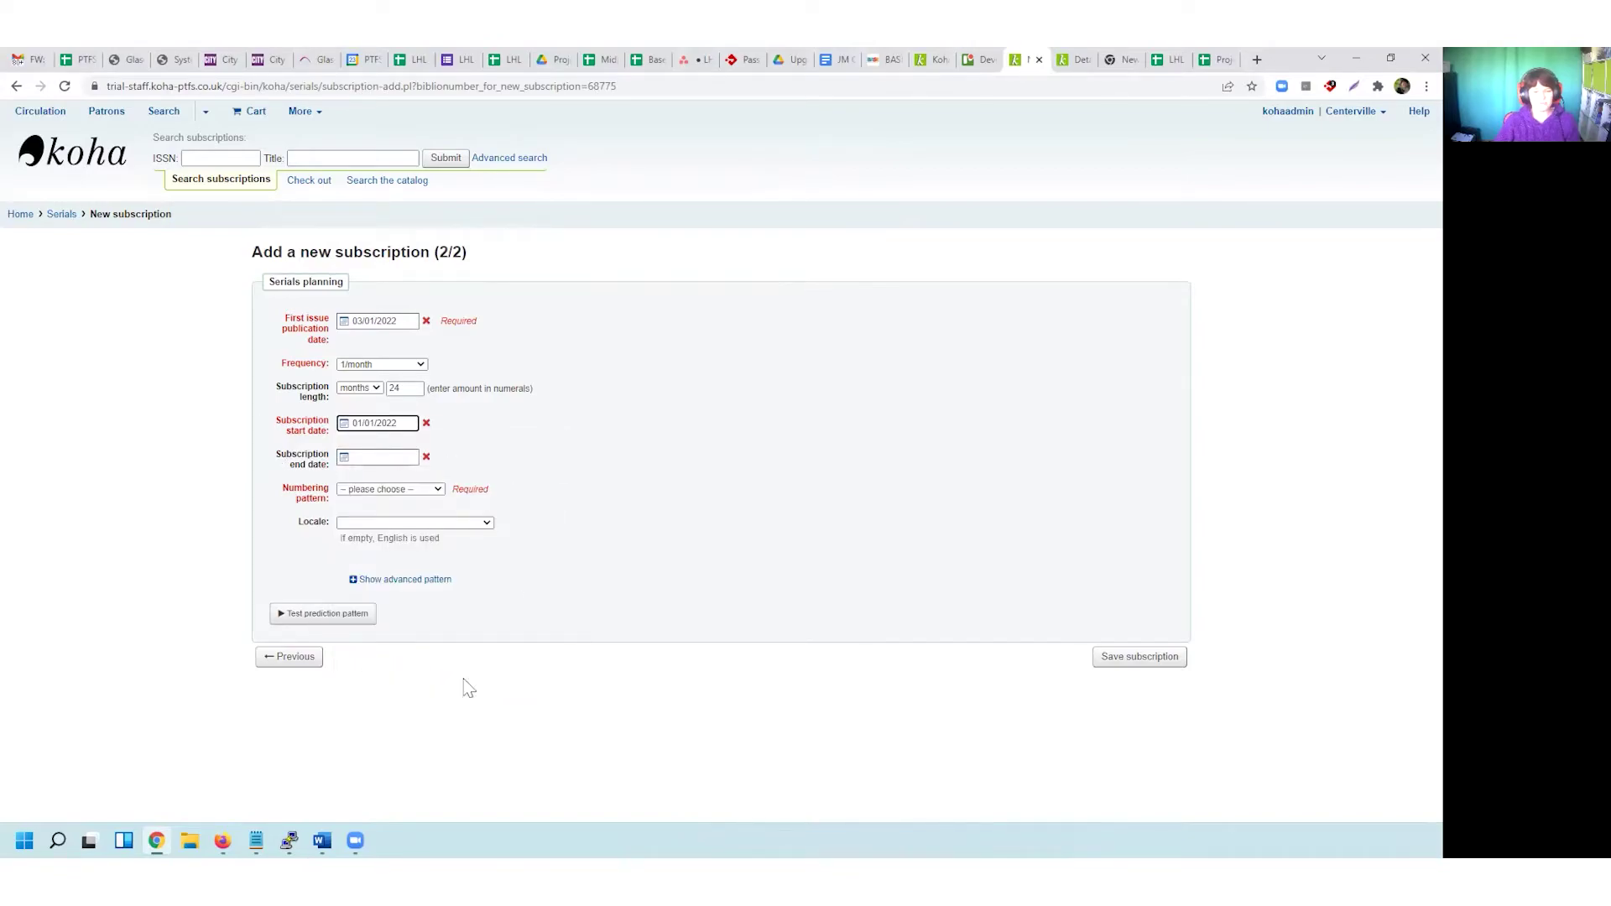
- Choose the Volume, Number numbering pattern, with the volume beginning at 200 and the number at 1
{"action": "left_click", "coordinate": [351, 491]}
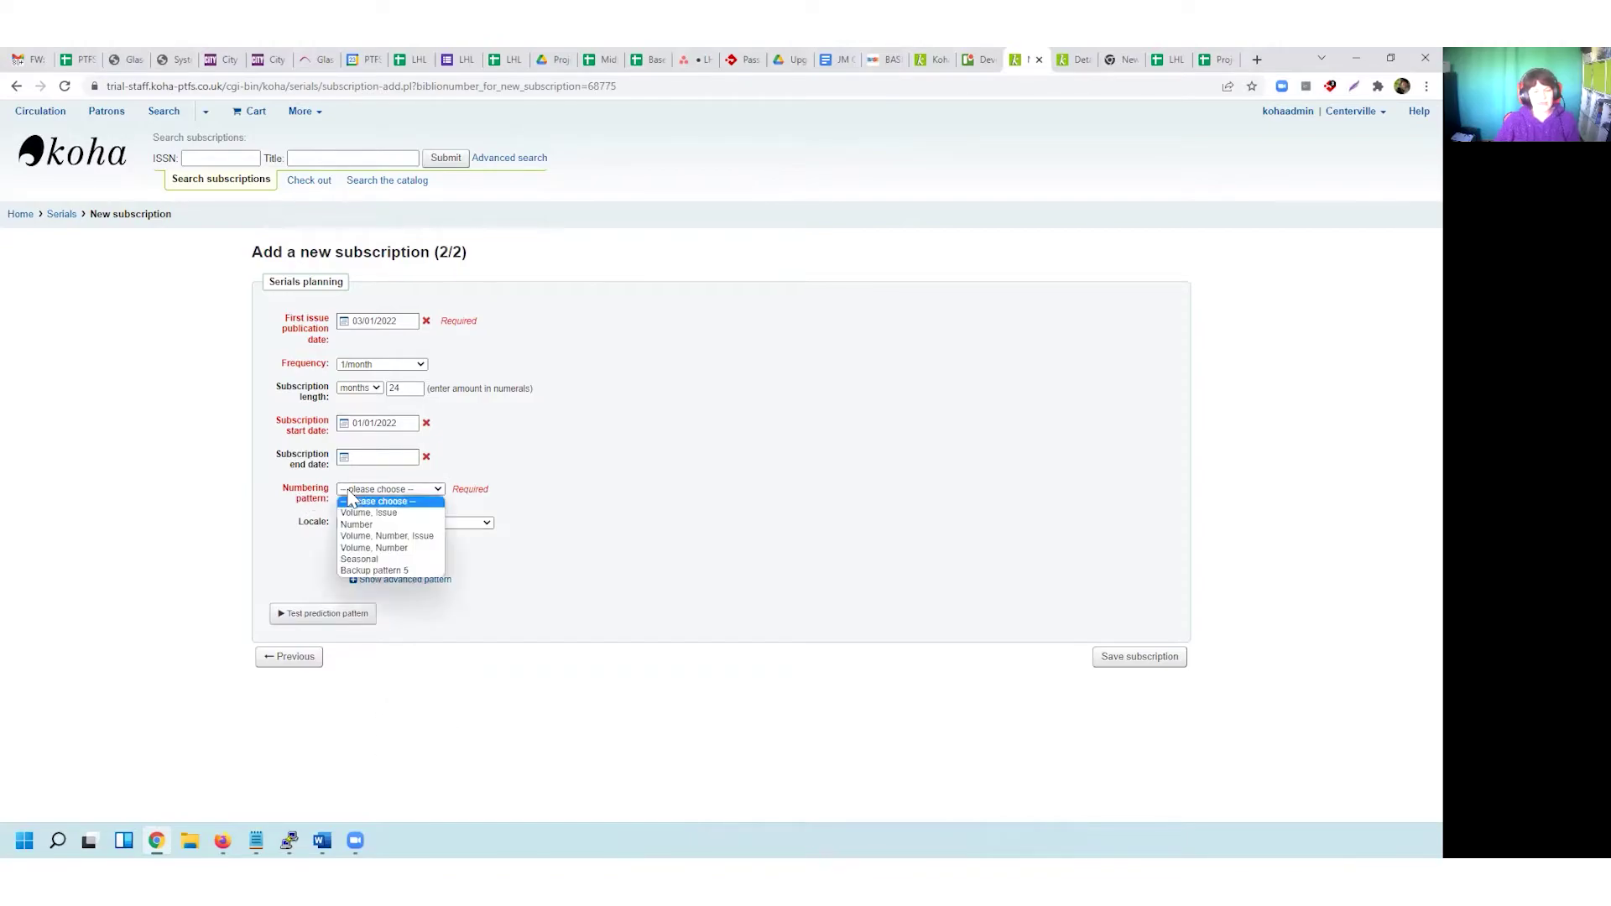
{"action": "left_click", "coordinate": [394, 550]}
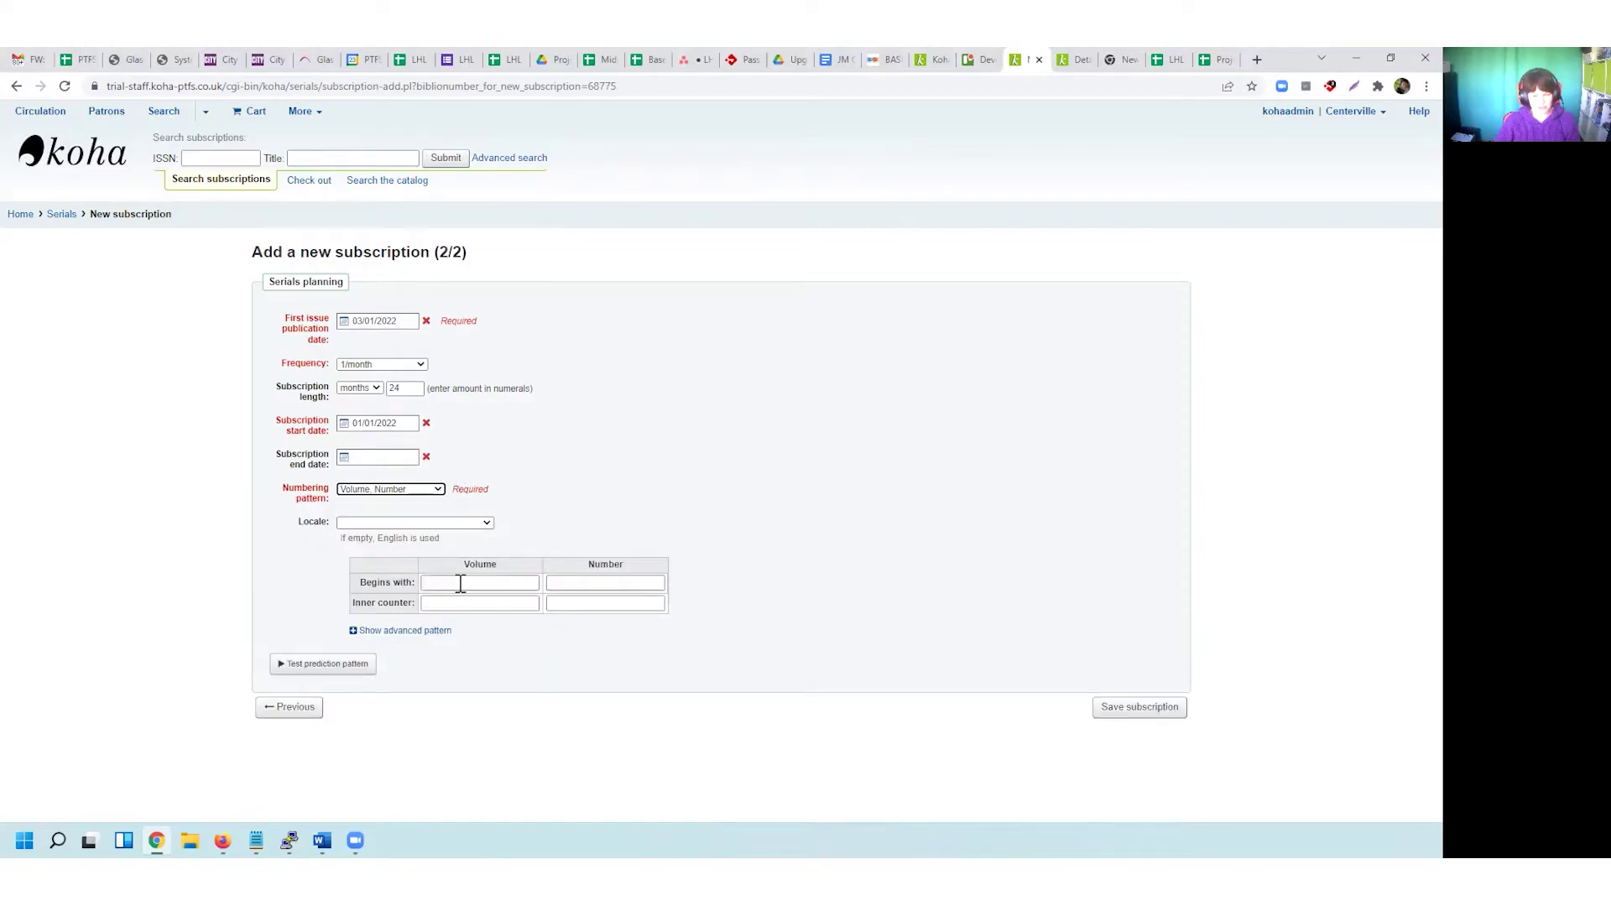
{"action": "left_click", "coordinate": [459, 585]}
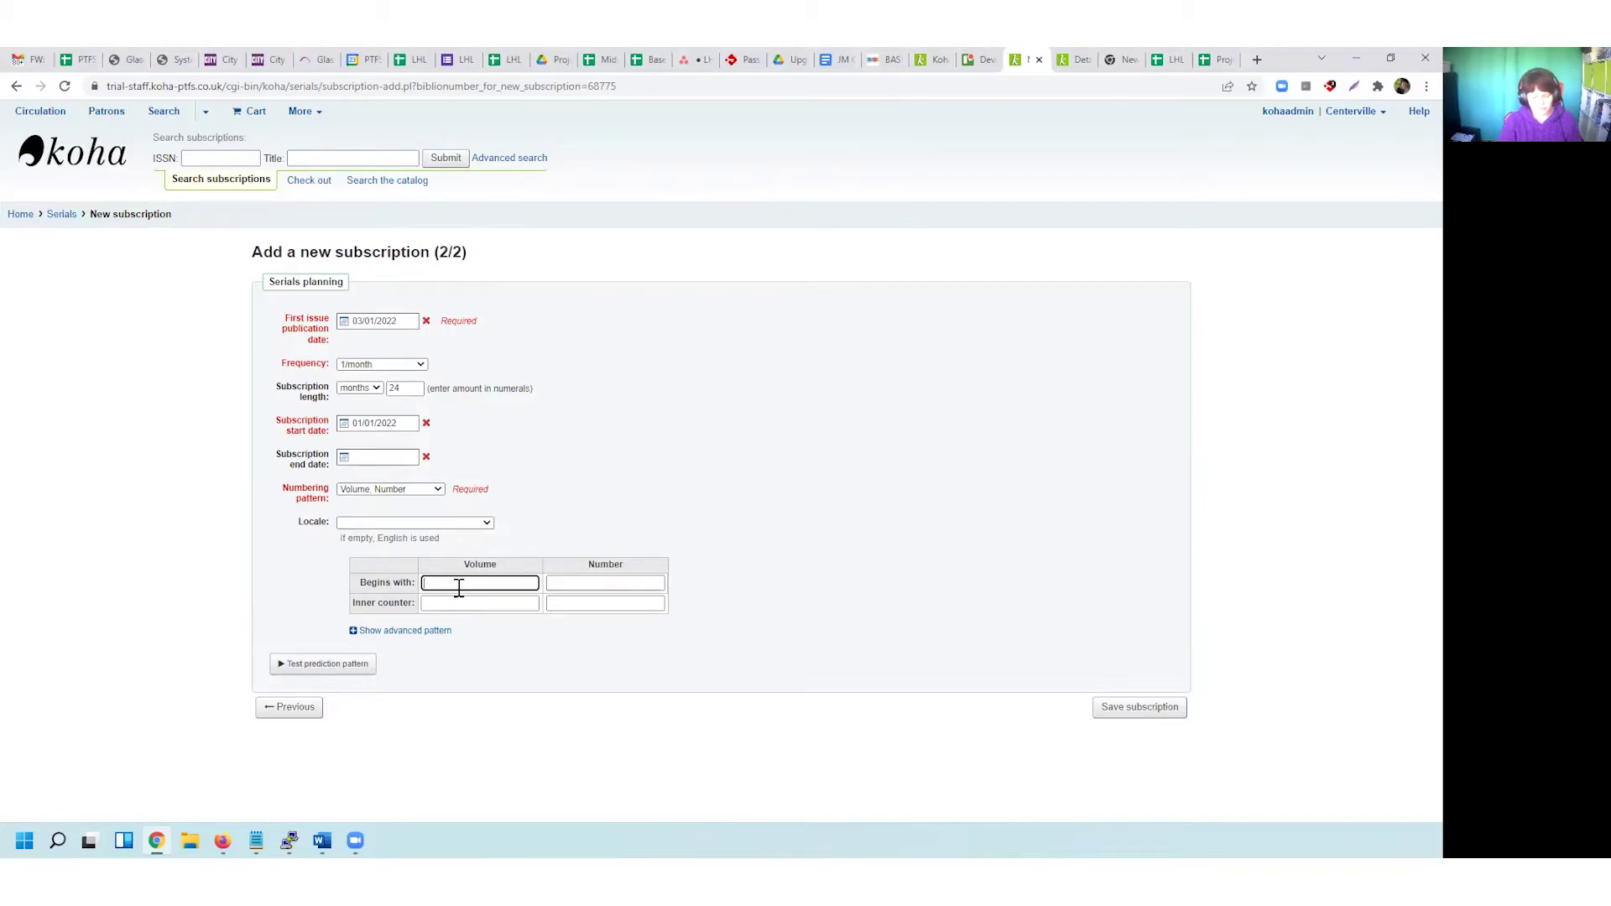
{"action": "key", "text": "Tab"}
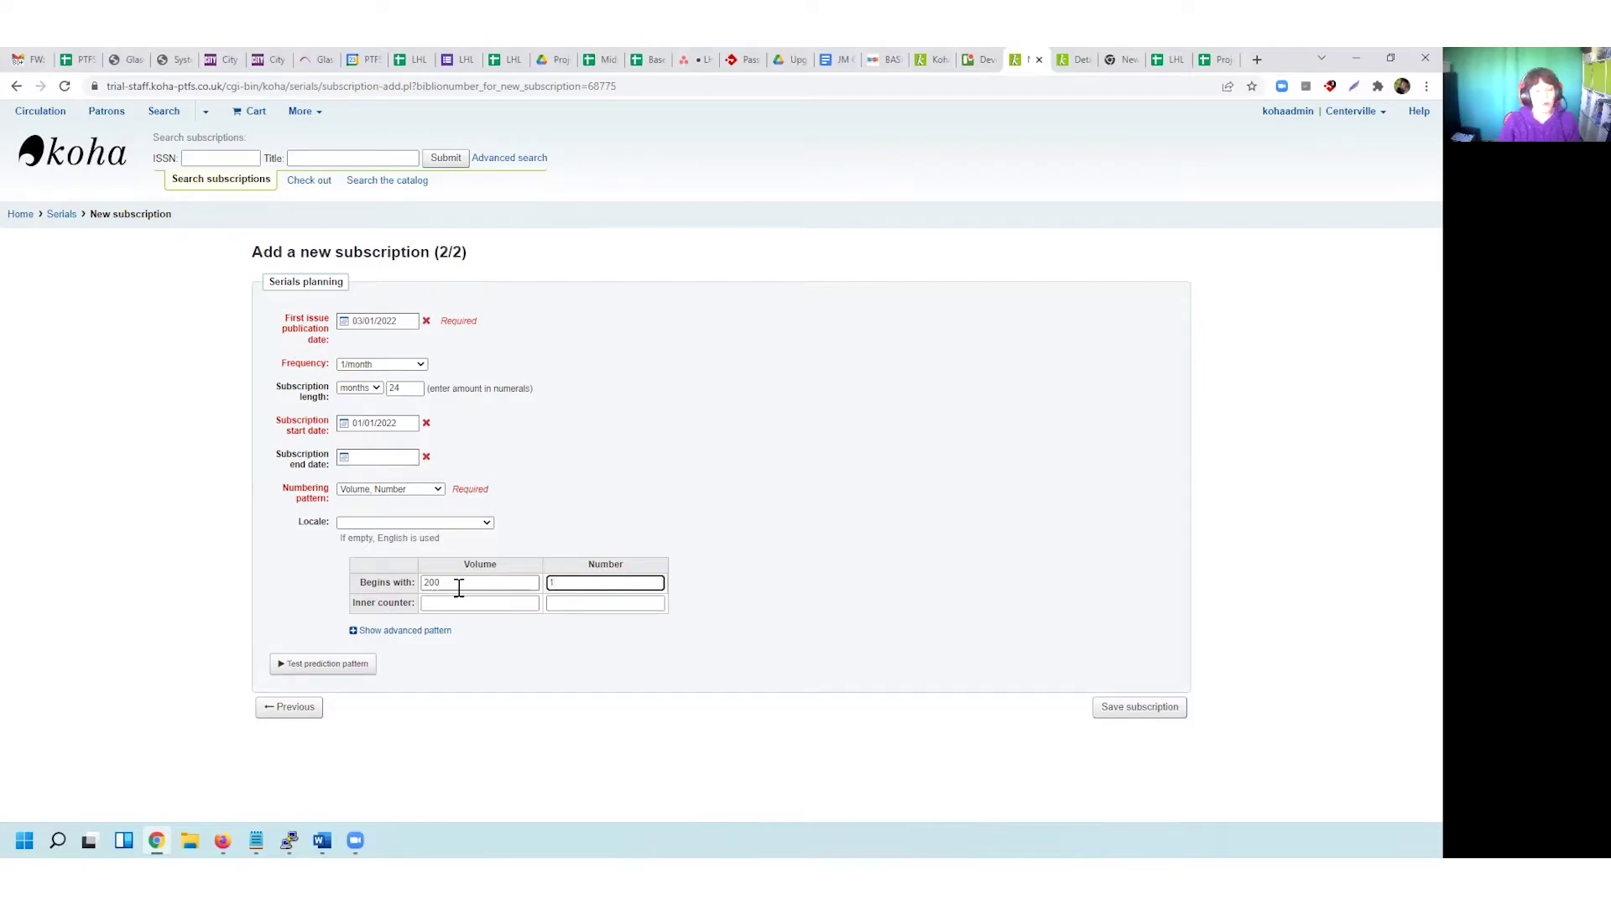
- Test the prediction pattern, check its publication dates and the numbering at the change of year, and close the preview
{"action": "left_click", "coordinate": [328, 665]}
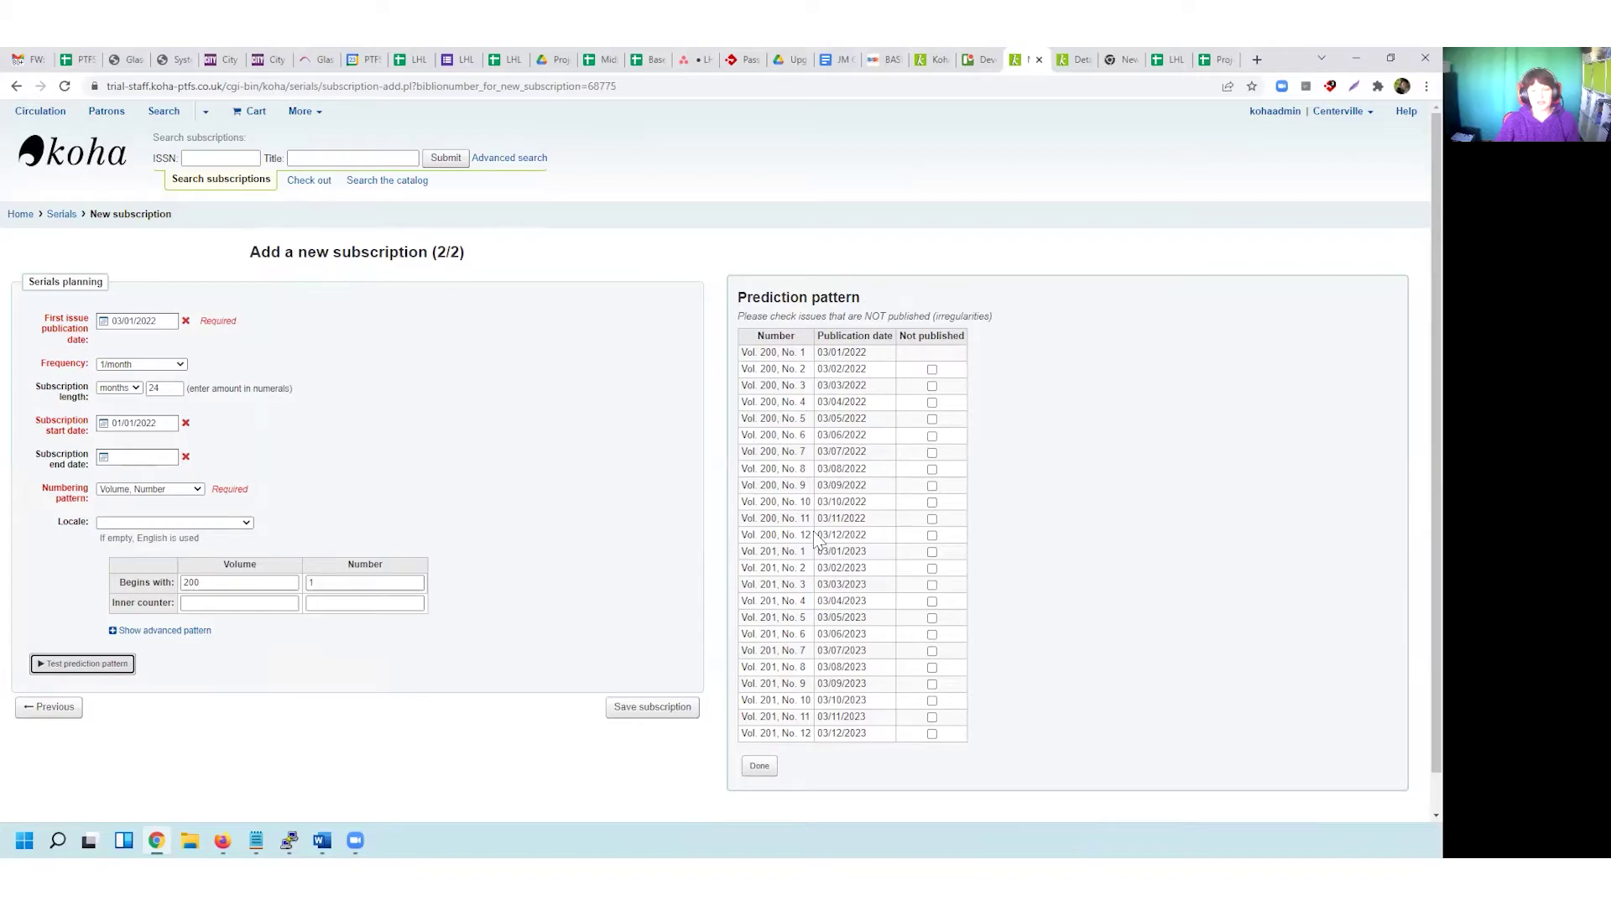
{"action": "left_click_drag", "start_coordinate": [816, 352], "coordinate": [869, 349]}
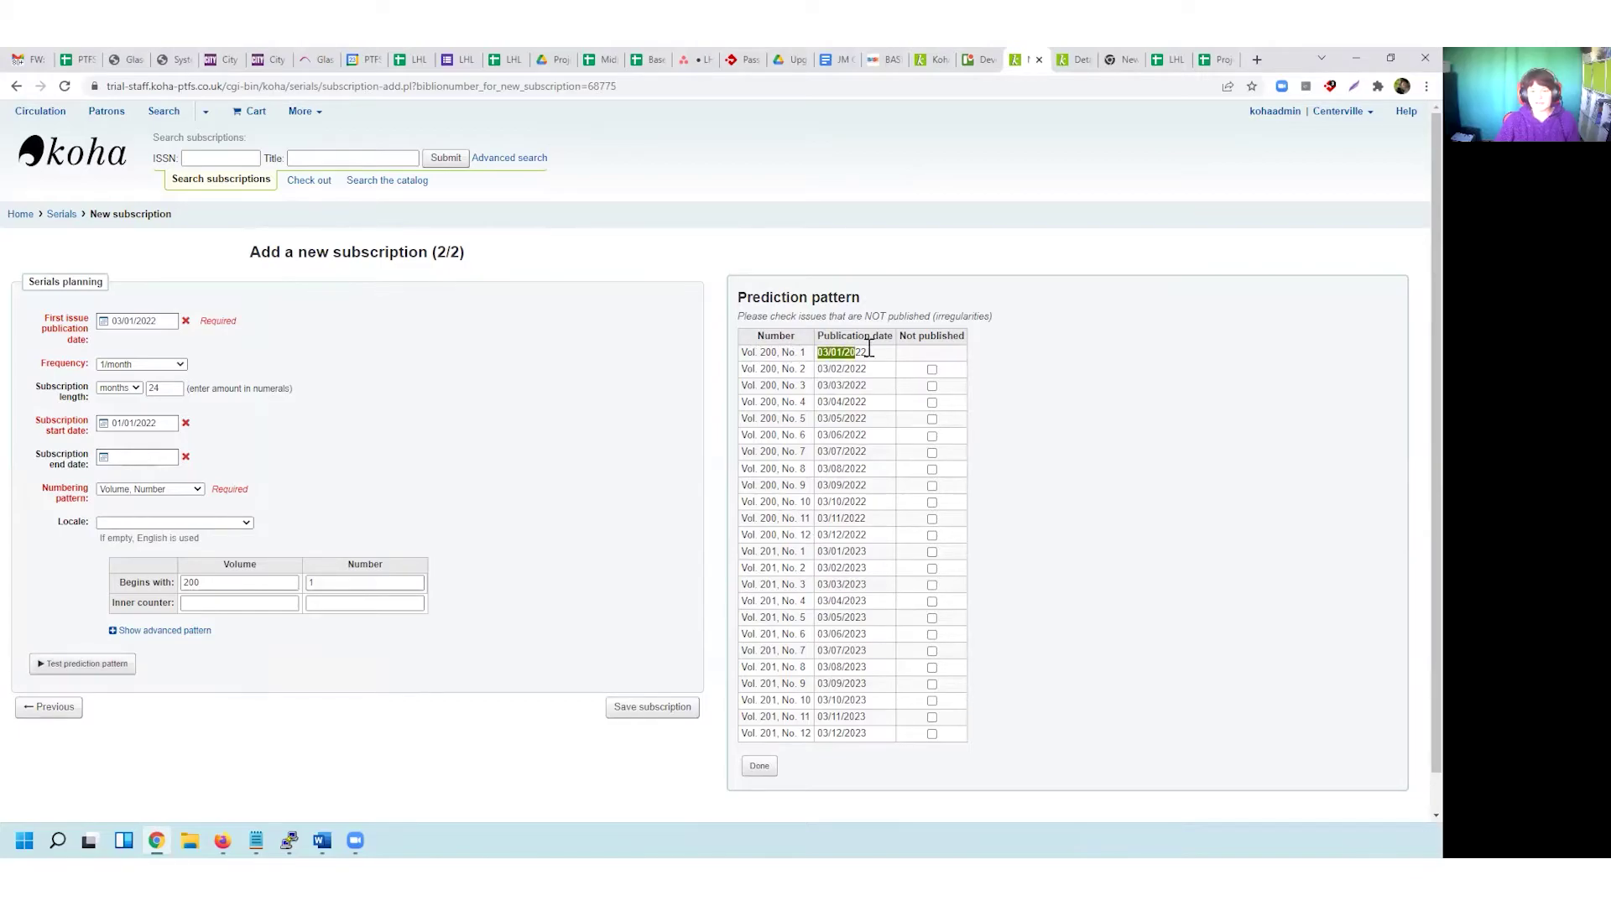
{"action": "left_click_drag", "start_coordinate": [815, 535], "coordinate": [773, 539]}
{"action": "left_click", "coordinate": [776, 552]}
{"action": "left_click_drag", "start_coordinate": [776, 551], "coordinate": [741, 553]}
{"action": "left_click", "coordinate": [758, 767]}
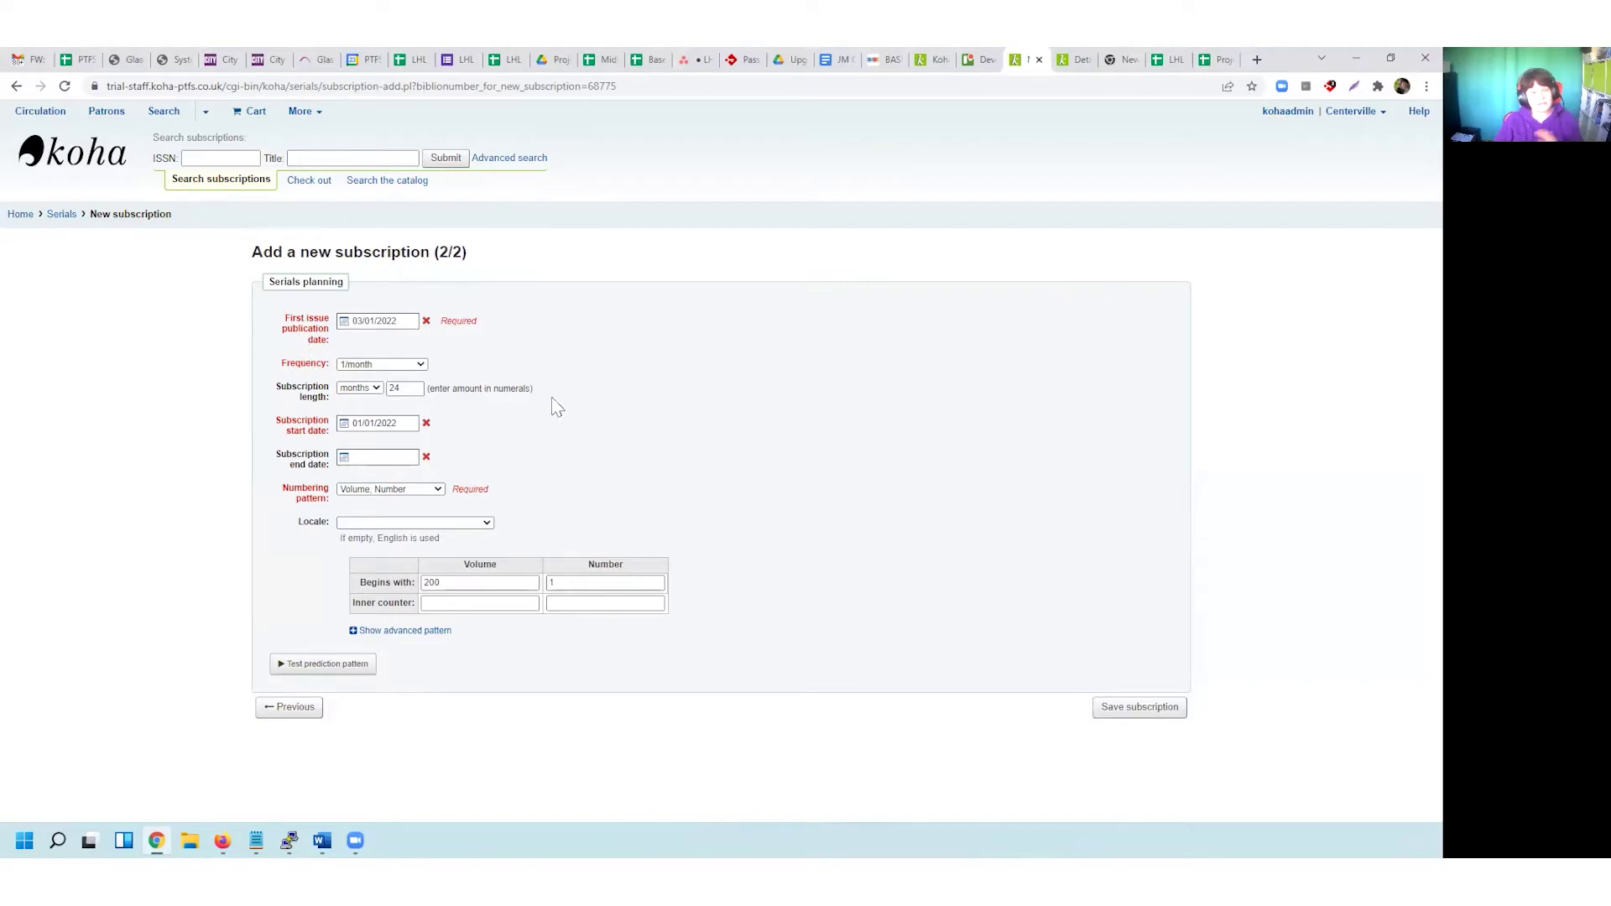
- Show the advanced numbering pattern, make it editable, and name it BMJ pattern
{"action": "left_click", "coordinate": [383, 634]}
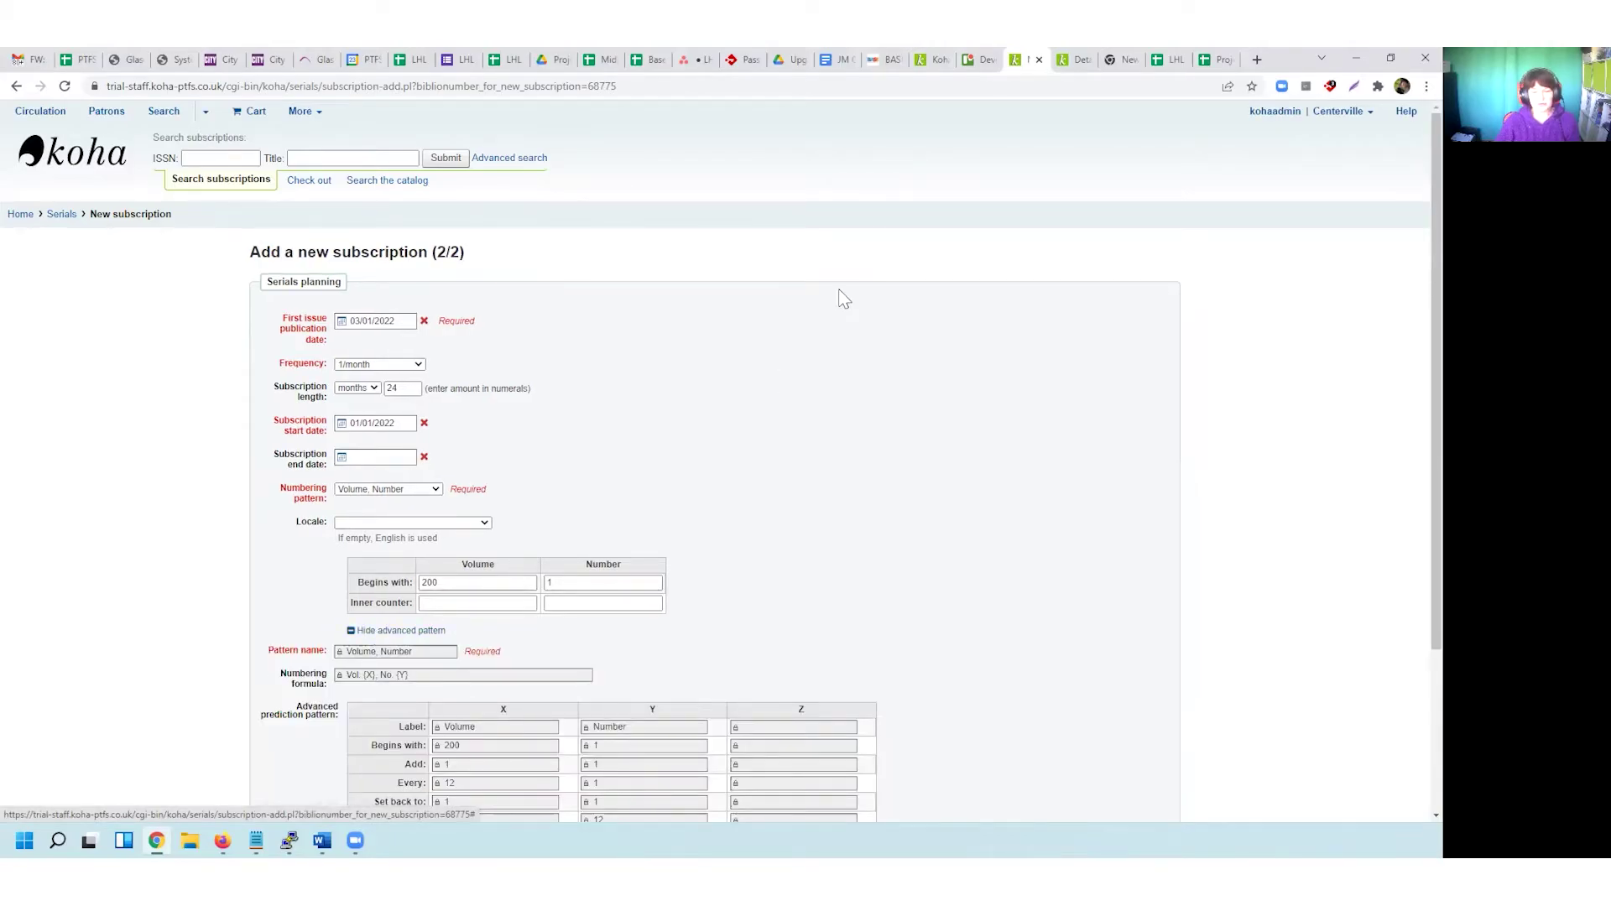
{"action": "scroll", "coordinate": [841, 299], "scroll_direction": "down", "scroll_amount": 3}
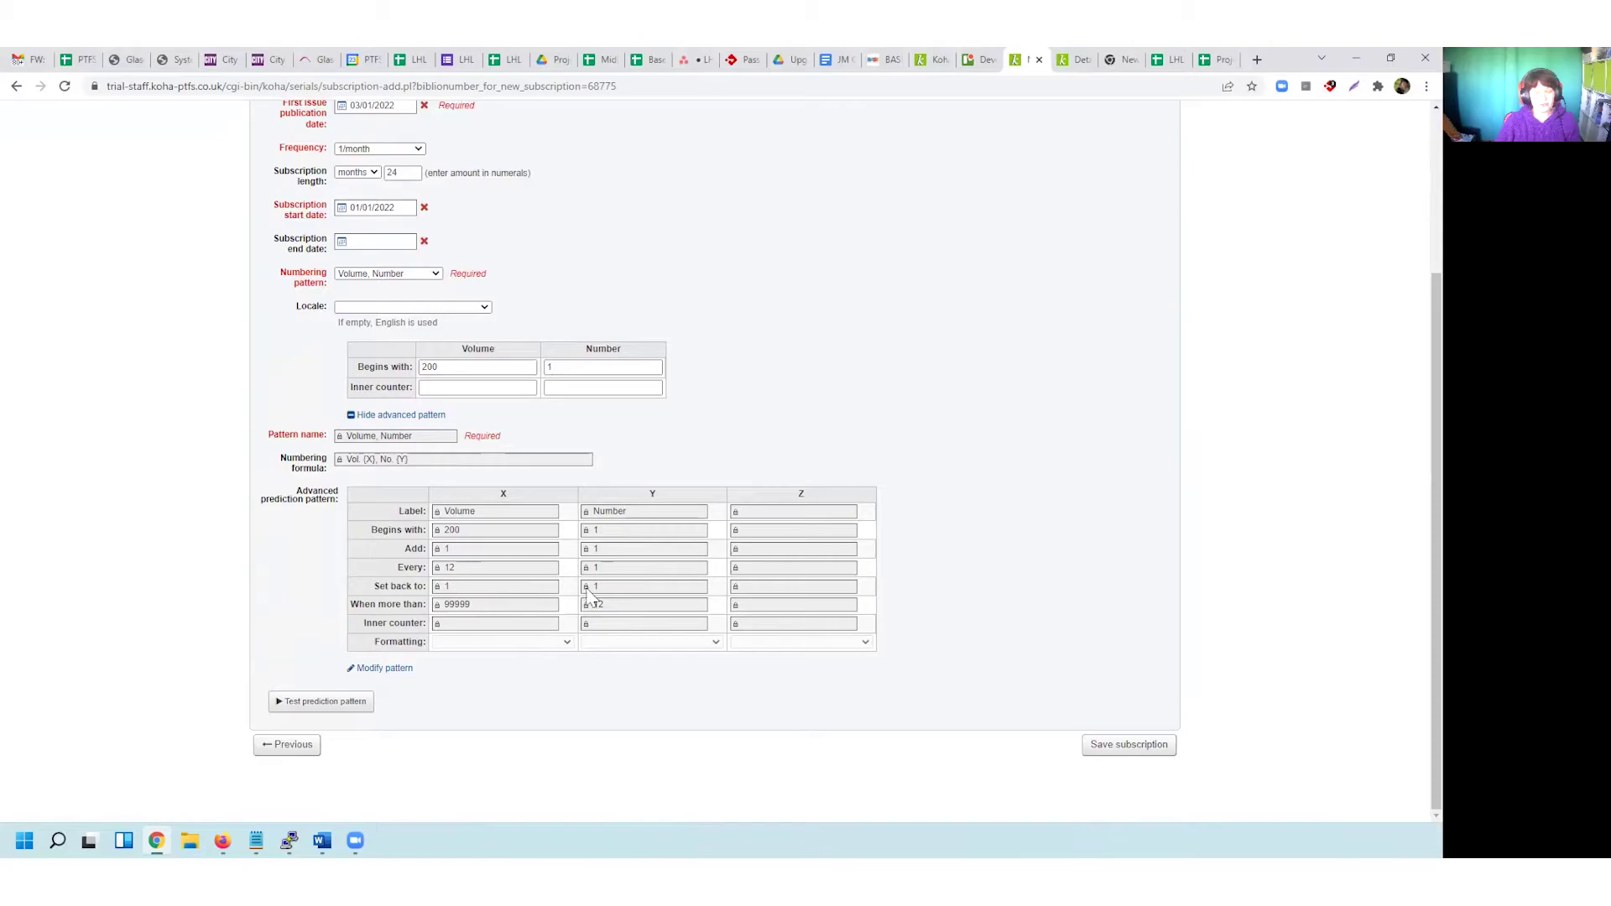
{"action": "left_click", "coordinate": [382, 669]}
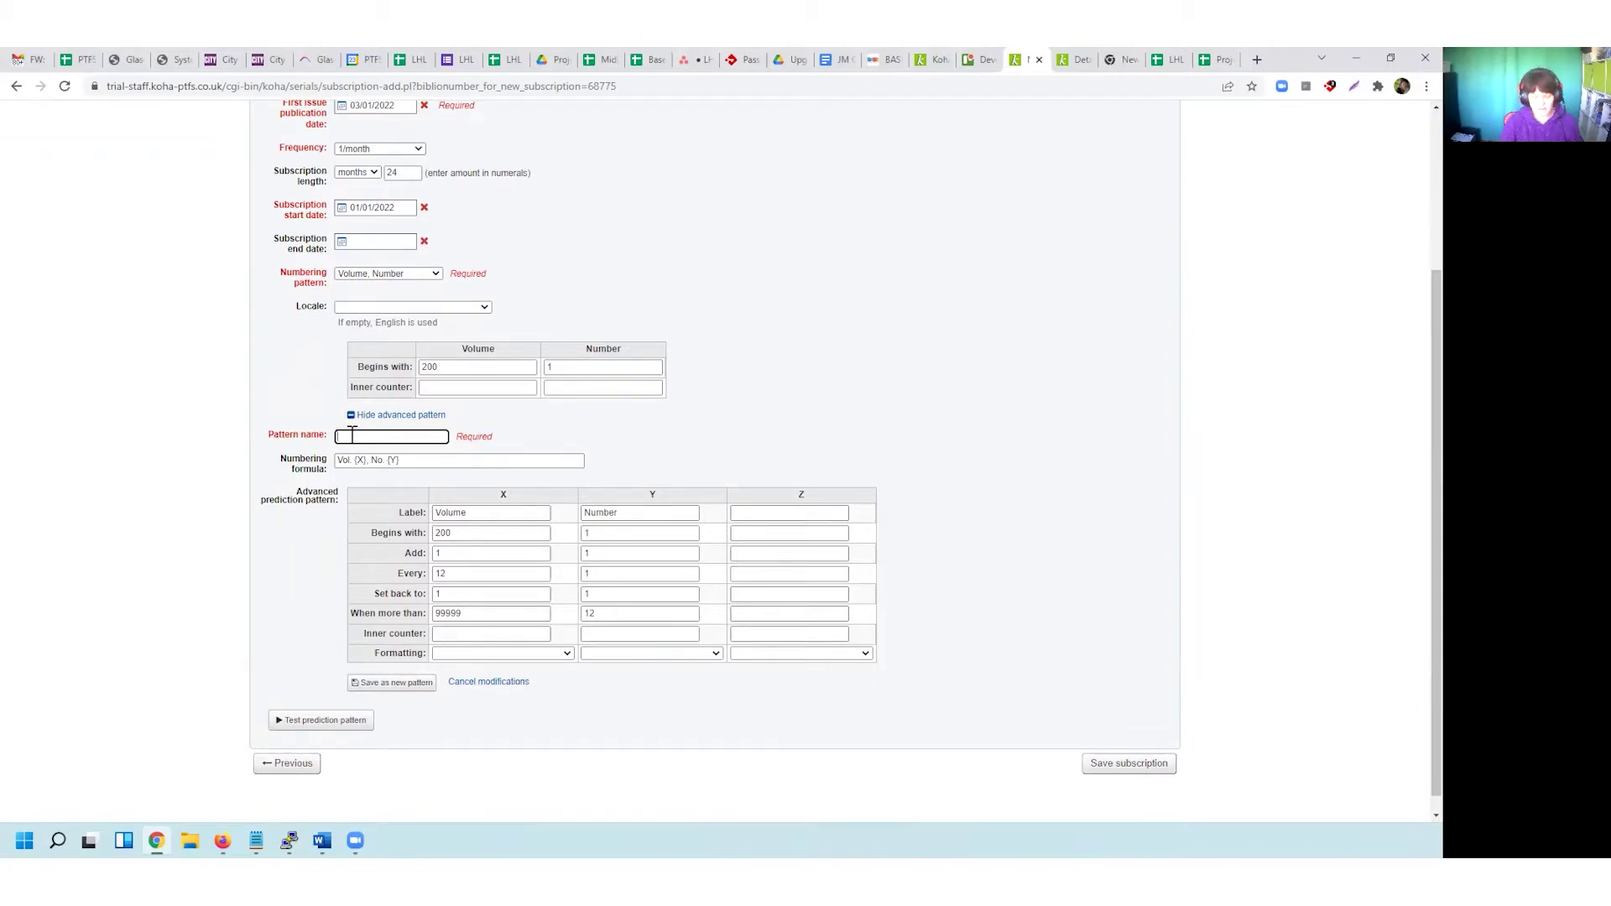
{"action": "type", "text": "ning issue"}
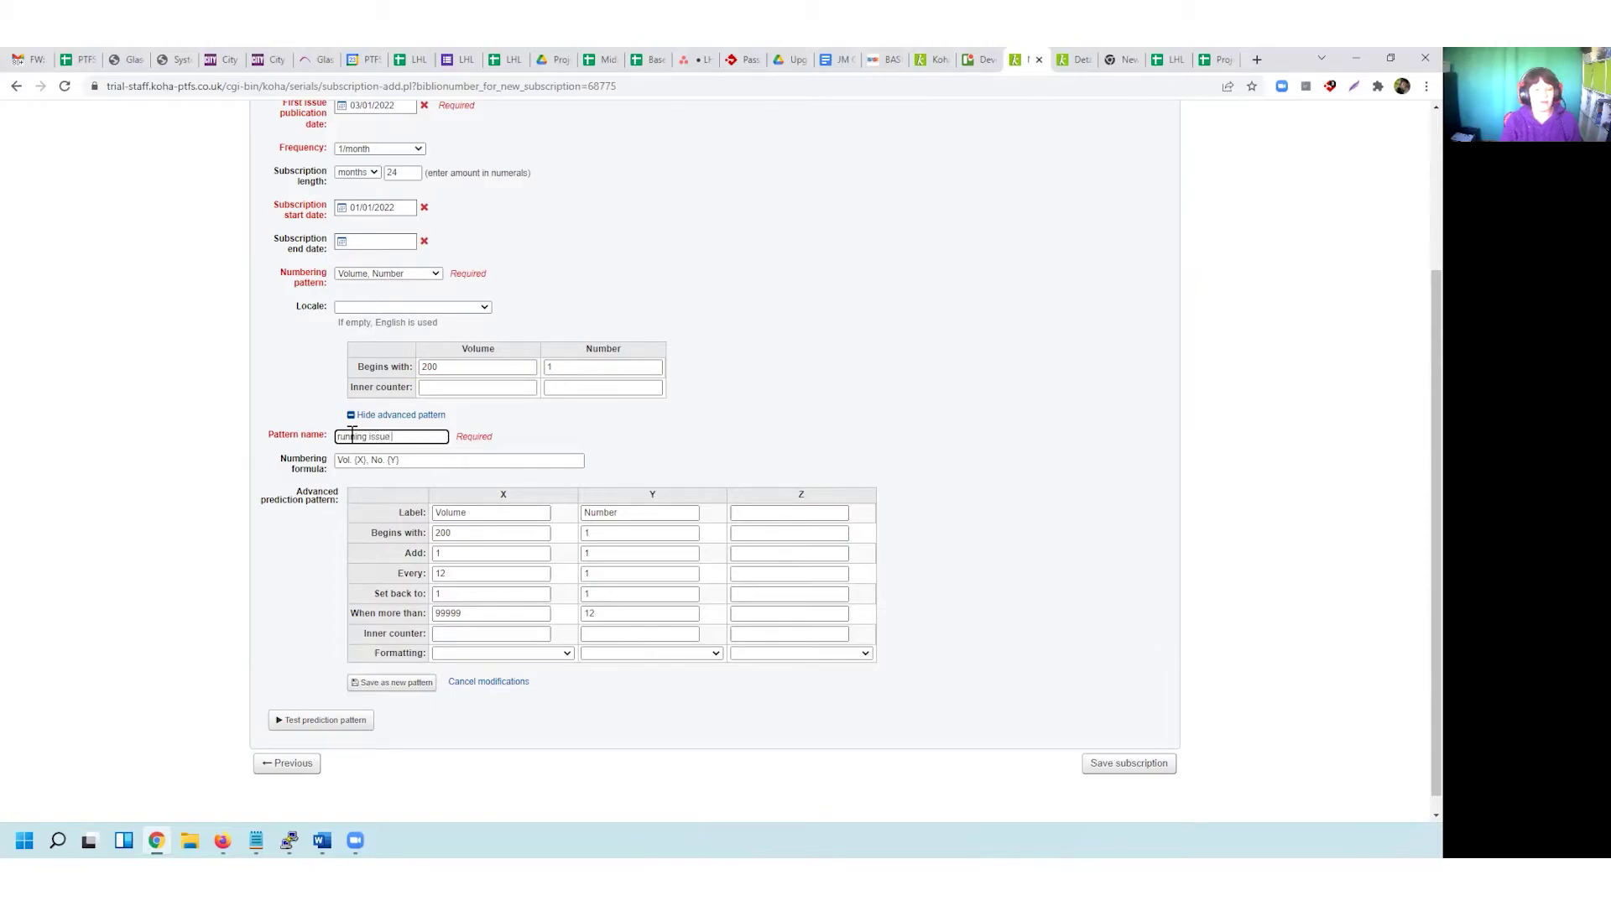
{"action": "key", "text": "BackSpace"}
{"action": "key", "text": "BackSpace"}
{"action": "key", "text": "BackSpace"}
{"action": "key", "text": "BackSpace"}
{"action": "key", "text": "BackSpace"}
{"action": "key", "text": "BackSpace"}
{"action": "key", "text": "BackSpace"}
{"action": "key", "text": "BackSpace"}
{"action": "key", "text": "BackSpace"}
{"action": "key", "text": "BackSpace"}
{"action": "key", "text": "BackSpace"}
{"action": "key", "text": "BackSpace"}
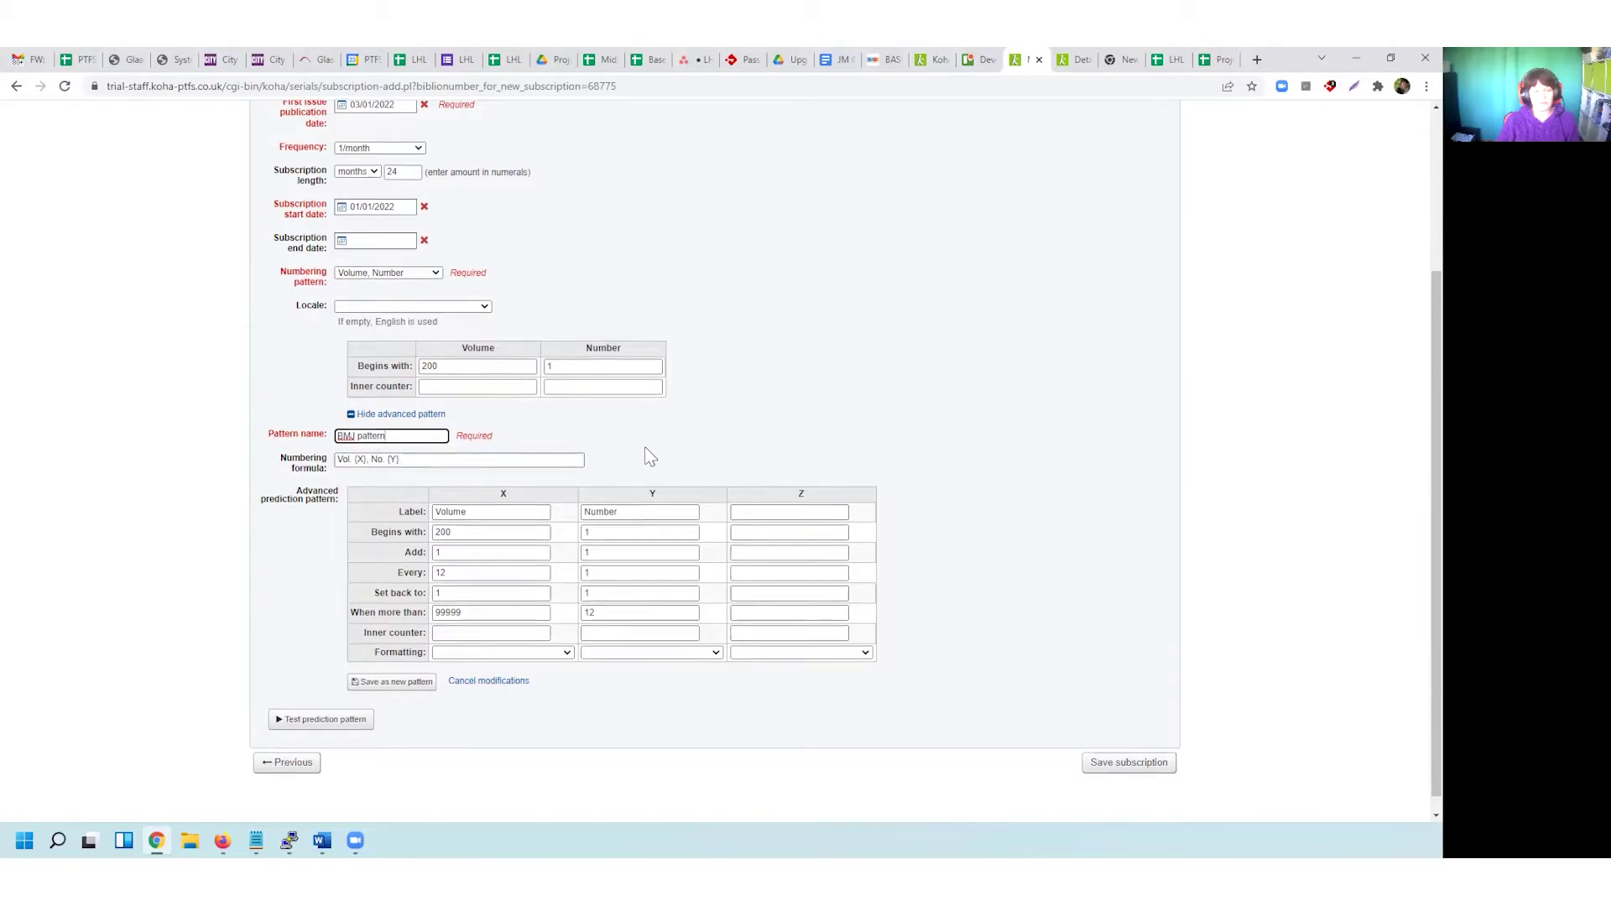
- Review the Number column's increment and reset settings, and set its When more than value to 99999
{"action": "scroll", "coordinate": [646, 453], "scroll_direction": "down", "scroll_amount": 1}
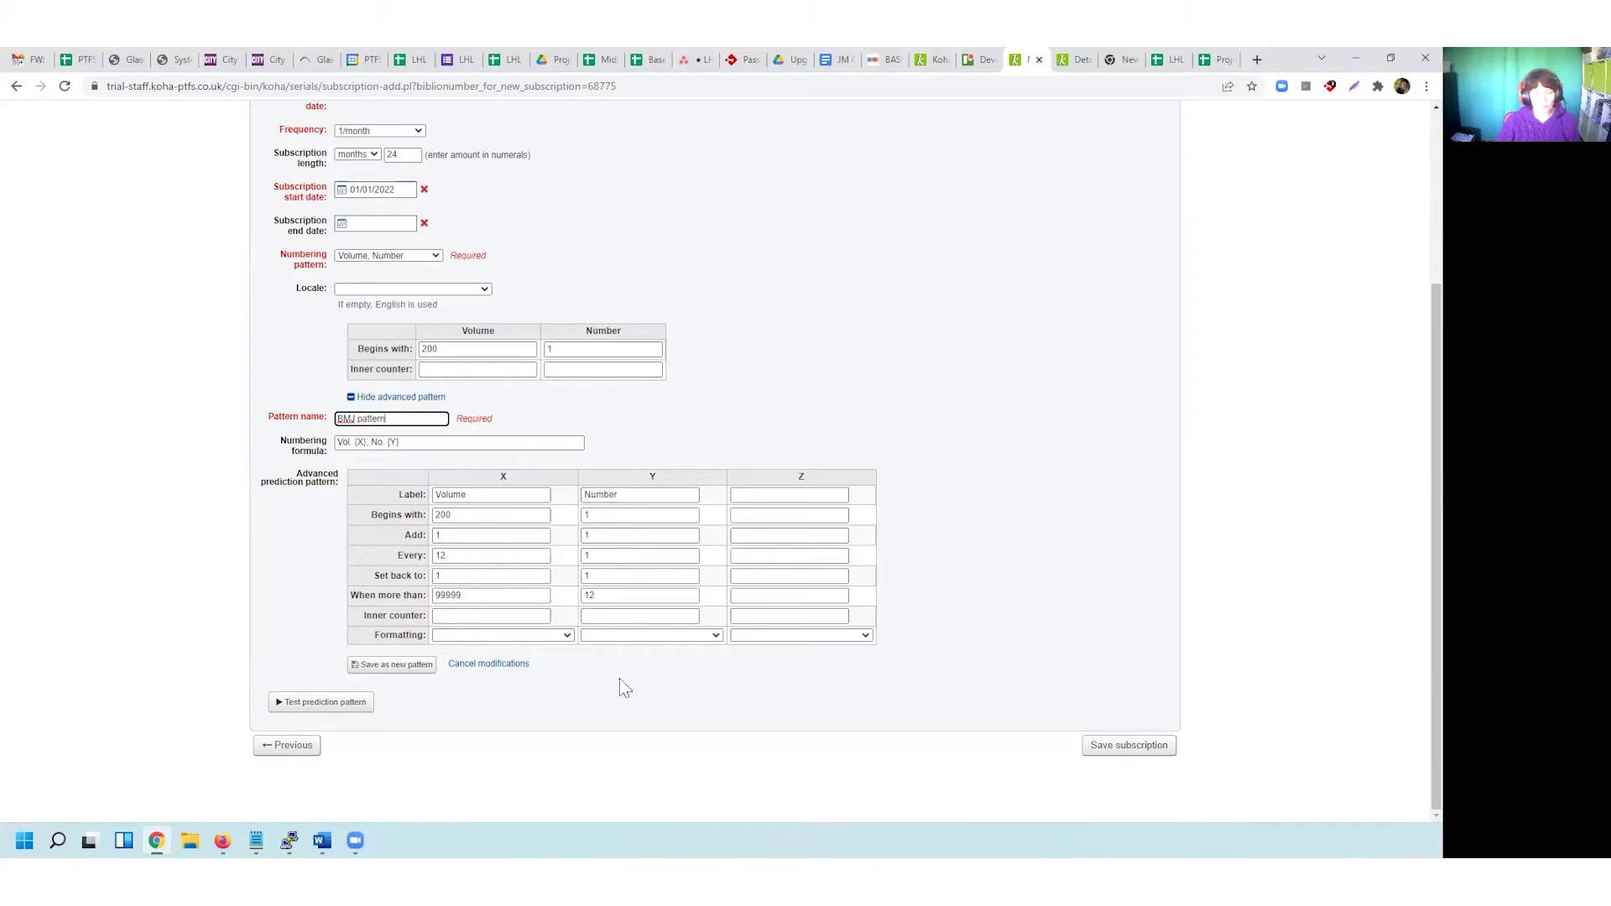
{"action": "double_click", "coordinate": [594, 536]}
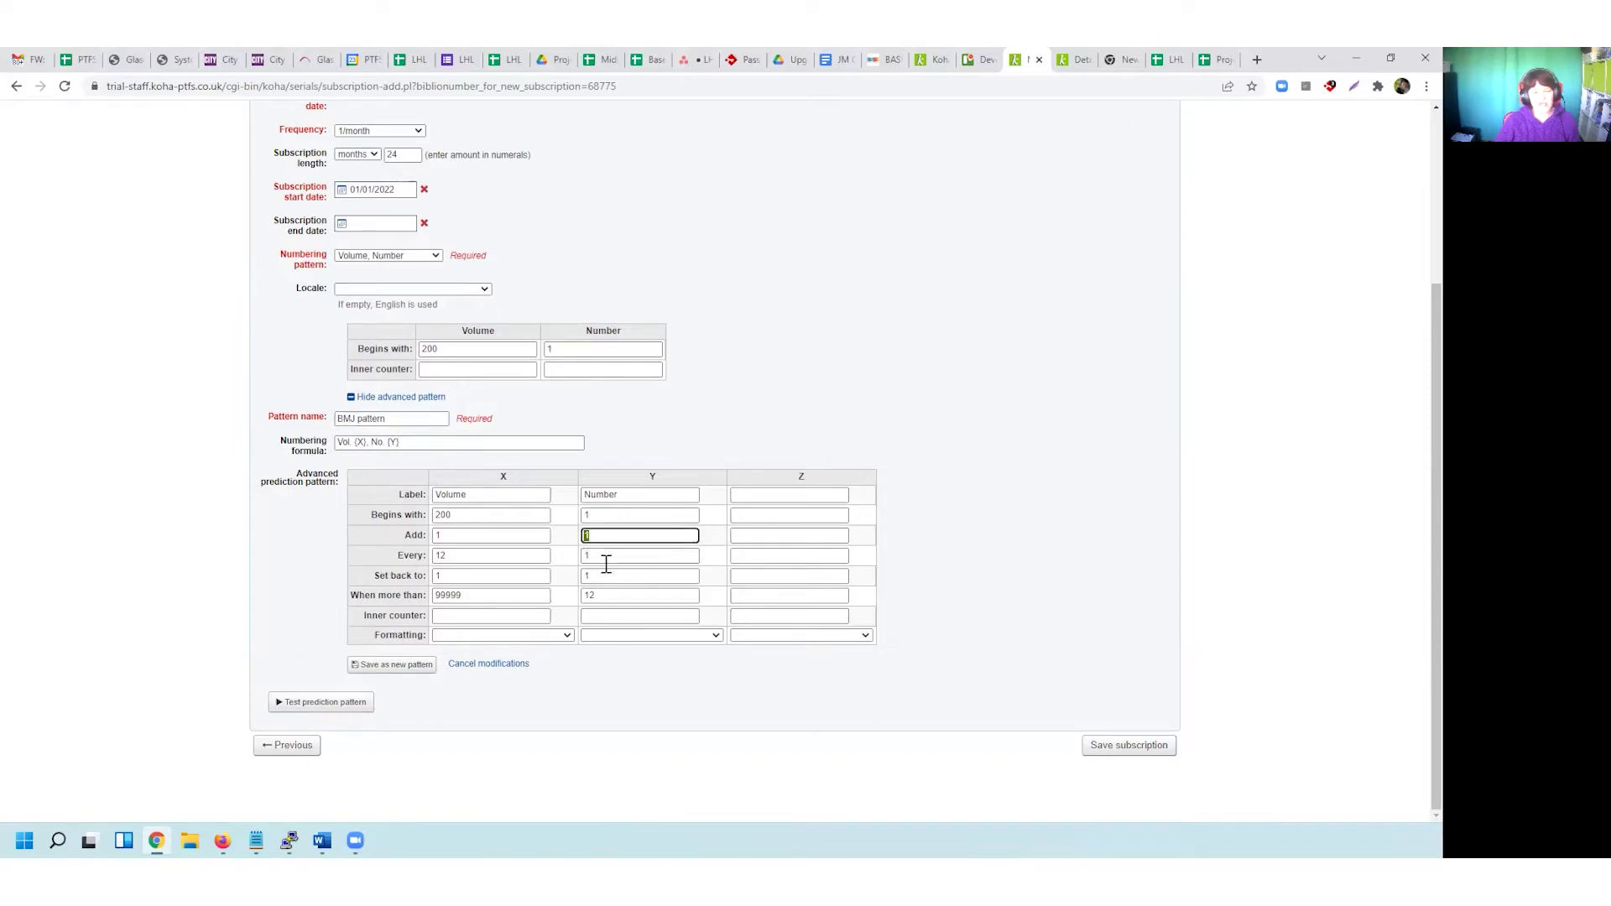
{"action": "double_click", "coordinate": [598, 556]}
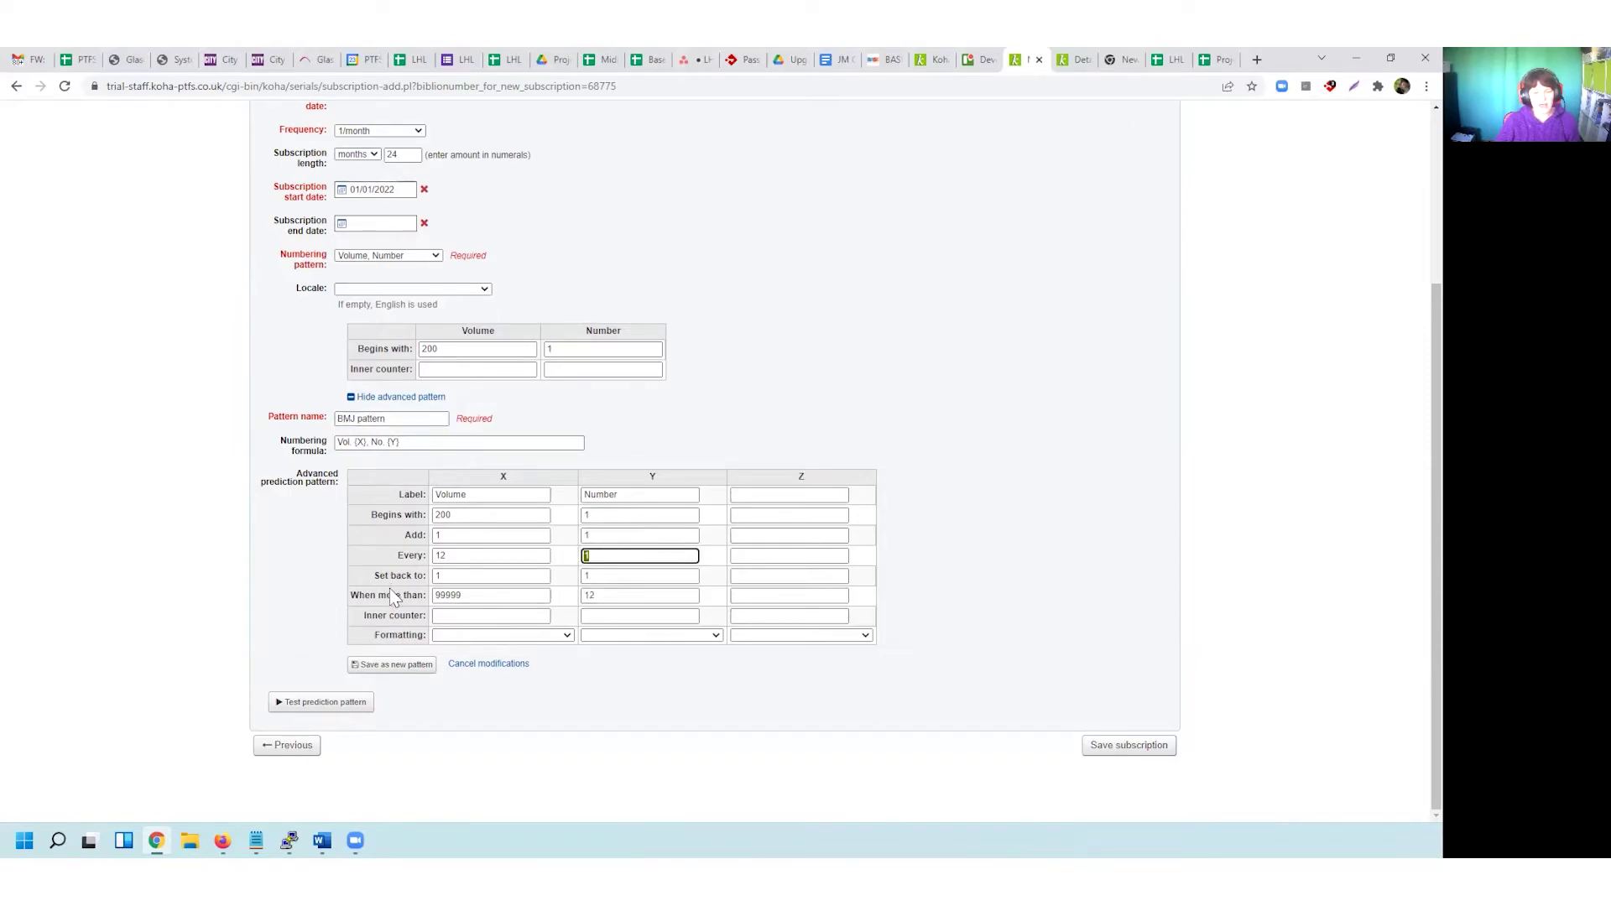
{"action": "double_click", "coordinate": [587, 596]}
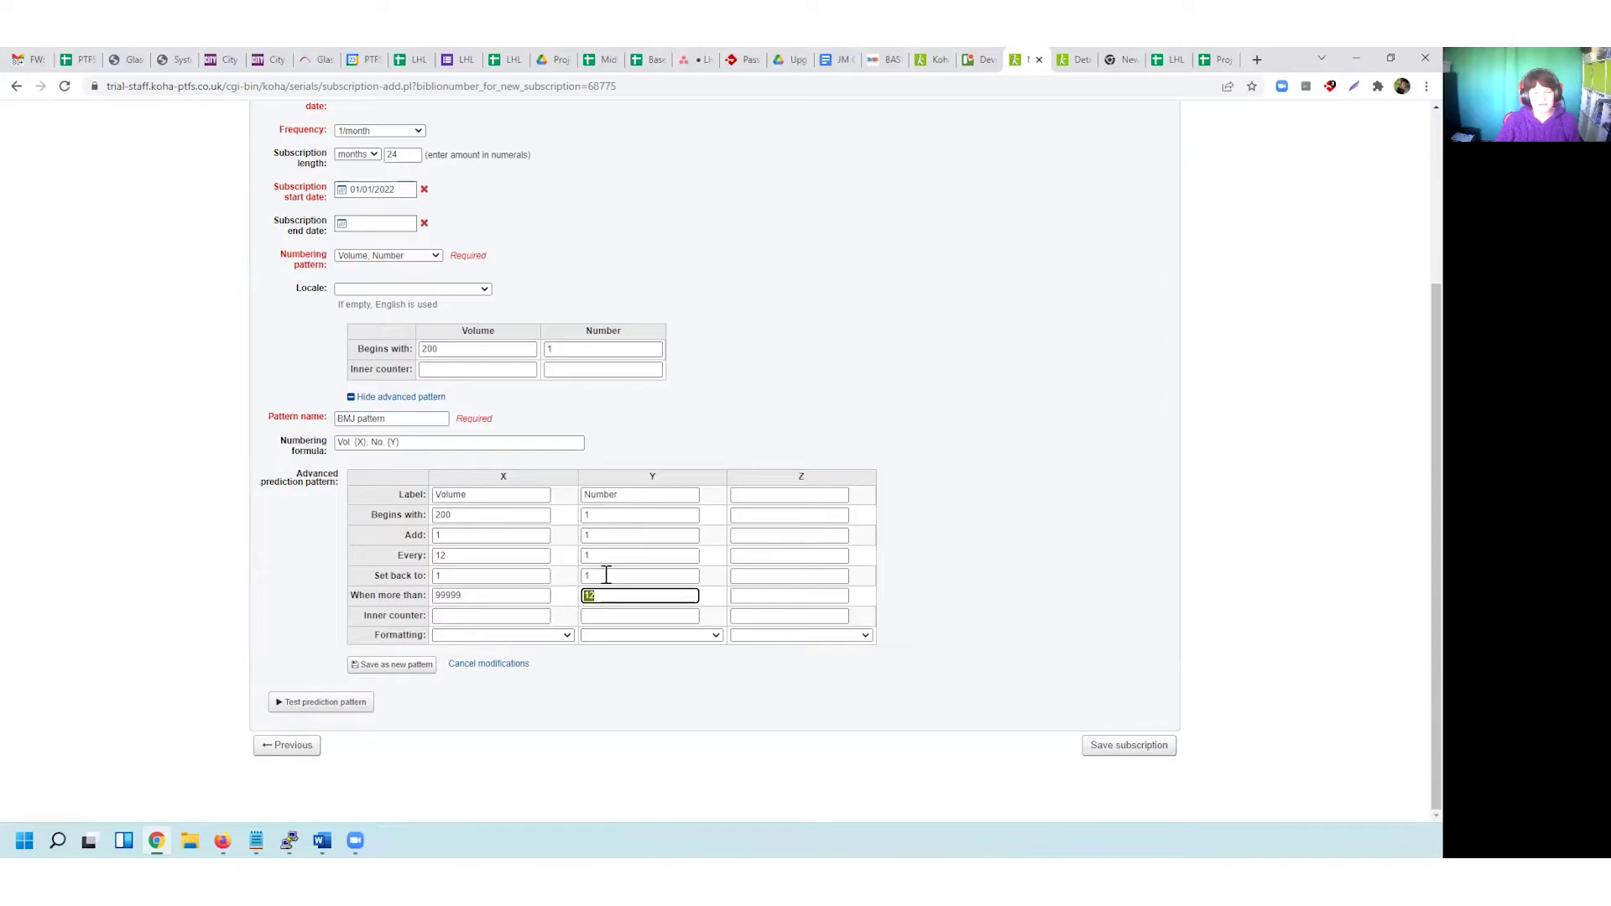
{"action": "double_click", "coordinate": [585, 575]}
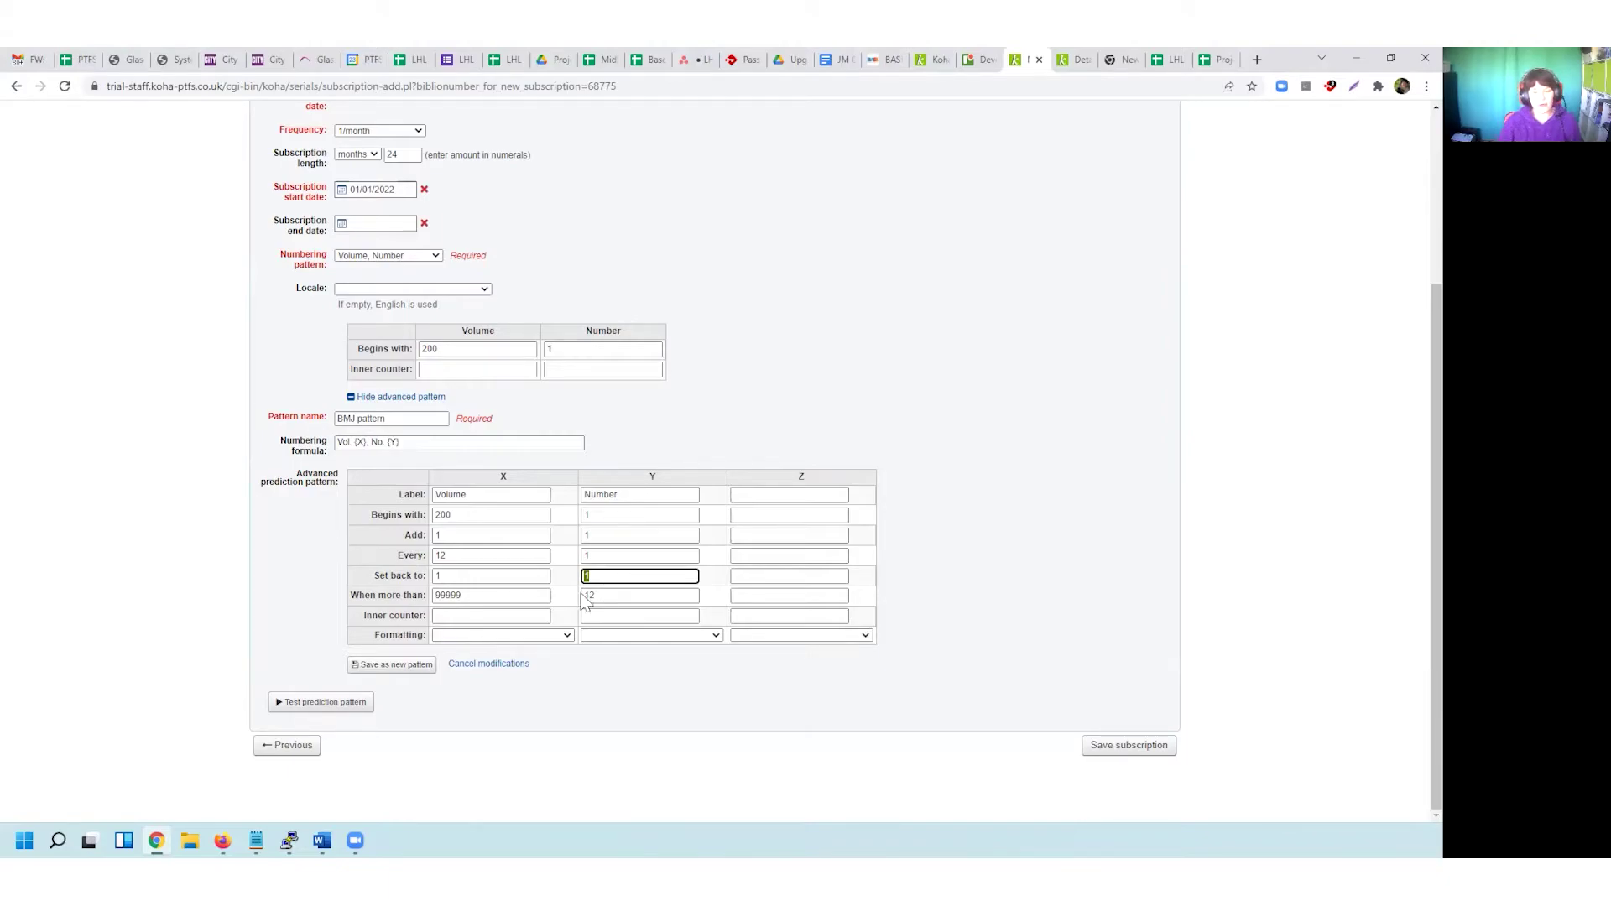
{"action": "key", "text": "Tab"}
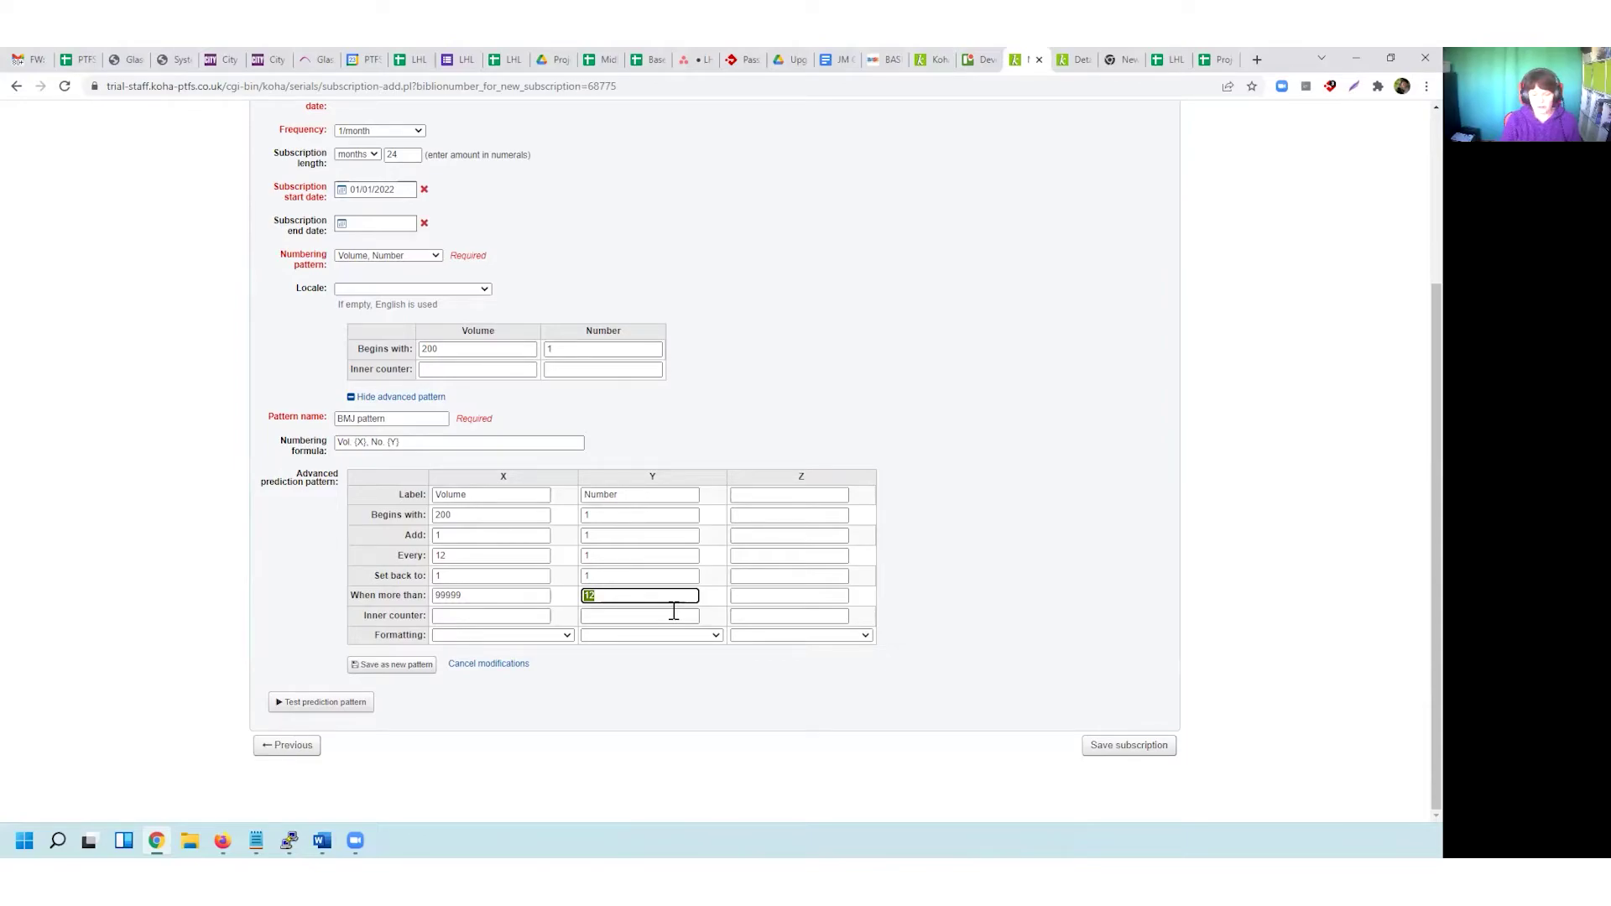
{"action": "type", "text": "9999"}
- Test the modified prediction pattern, check how issue numbers run from the first year into the second, and close the preview
{"action": "left_click", "coordinate": [324, 705]}
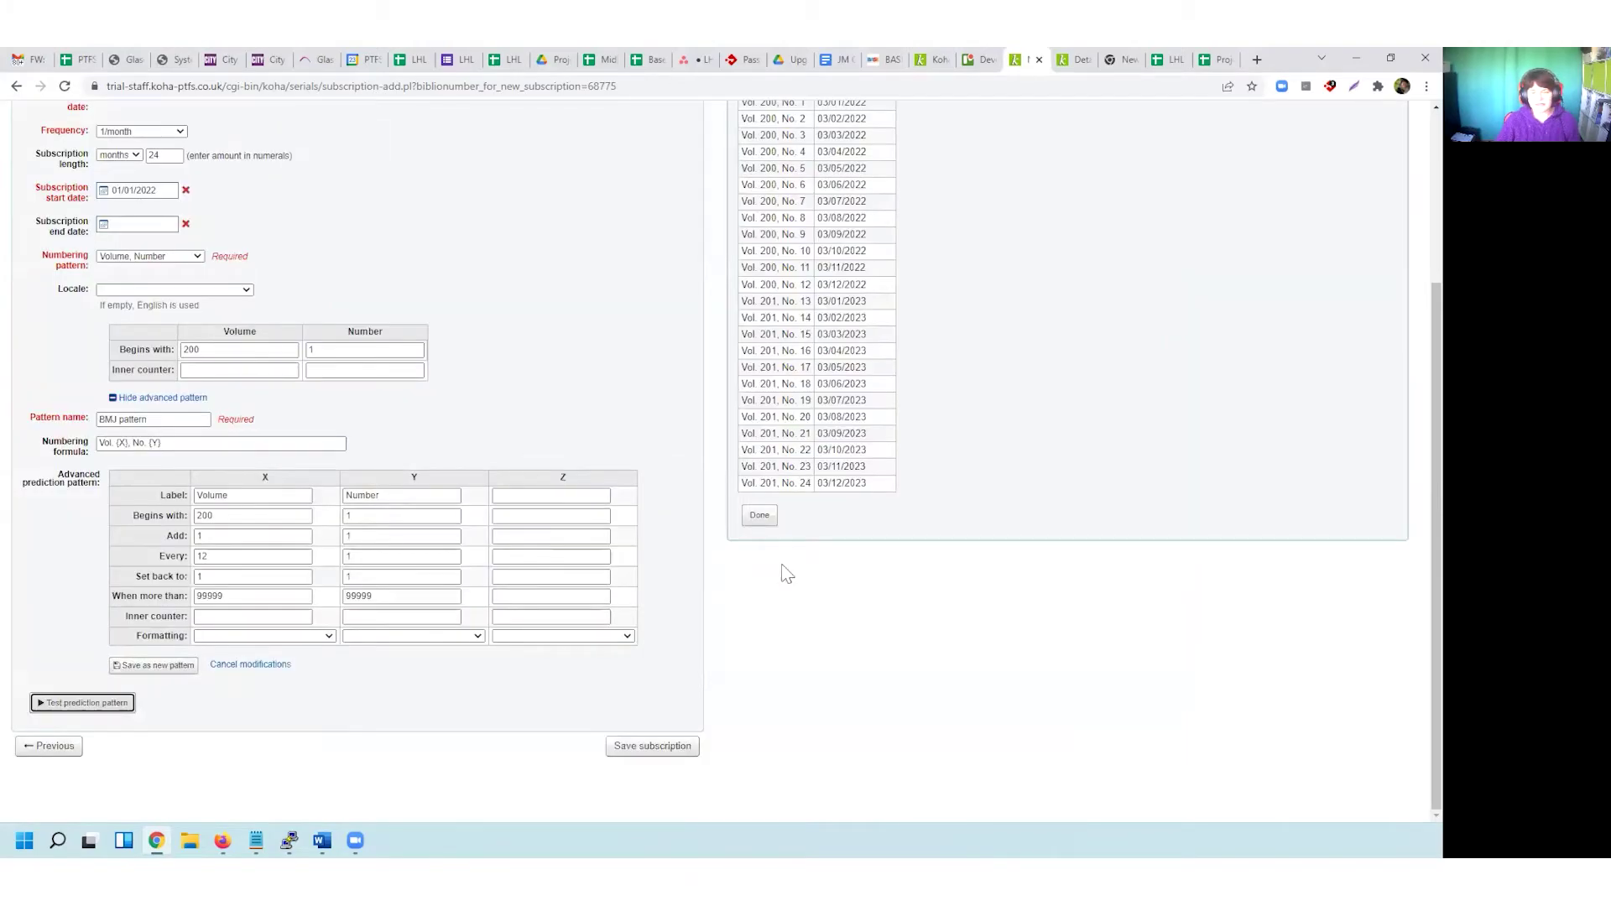
{"action": "scroll", "coordinate": [812, 613], "scroll_direction": "up", "scroll_amount": 3}
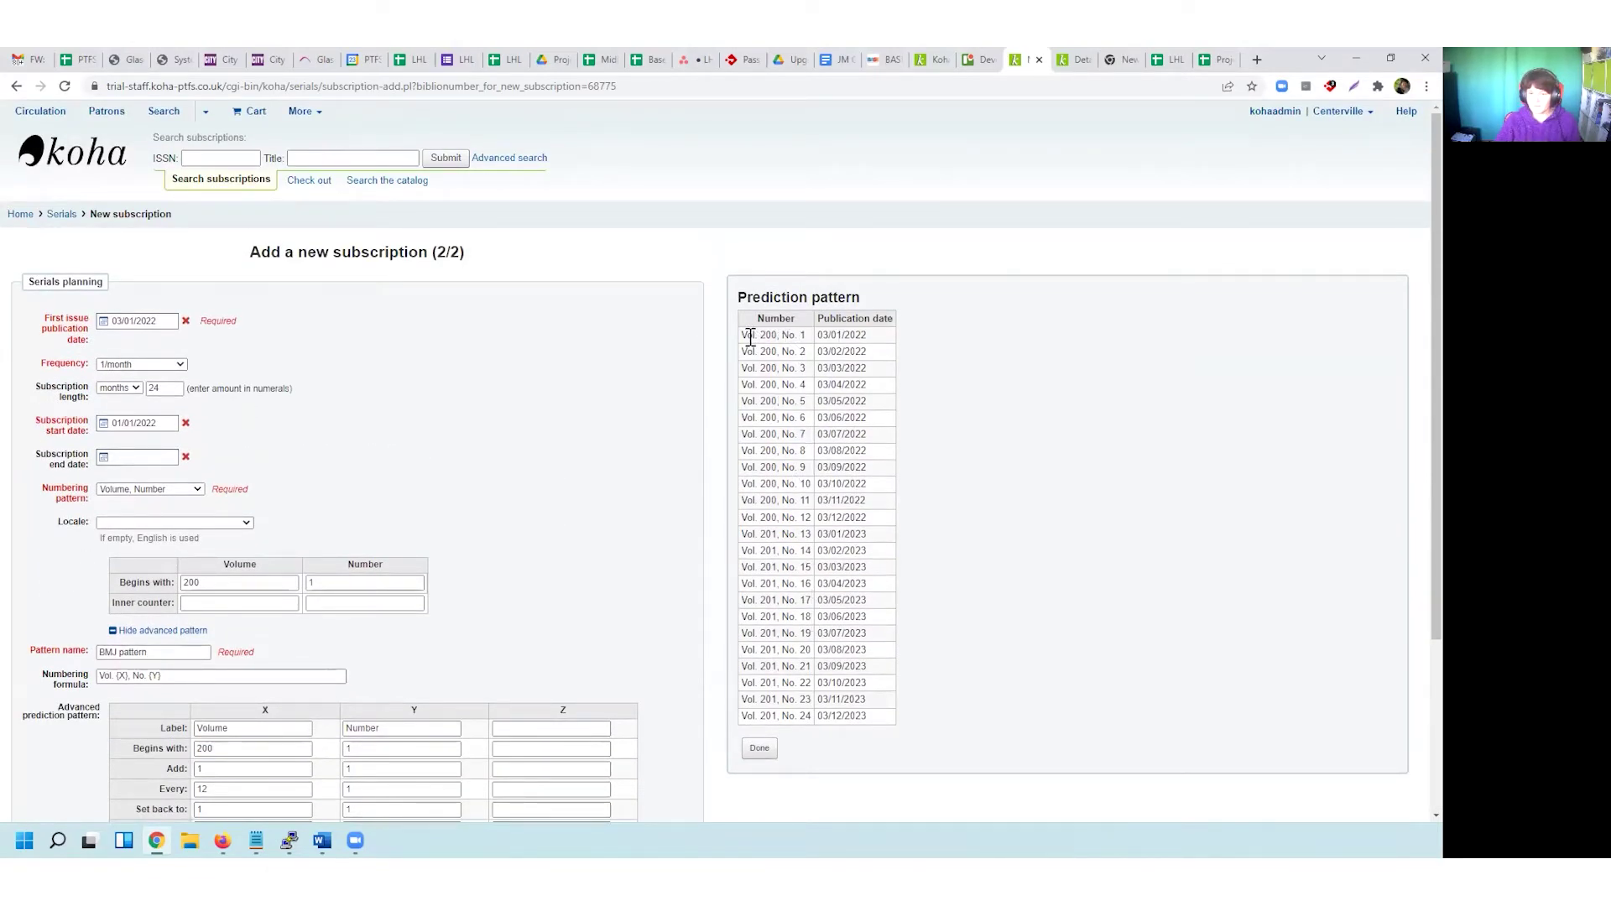
{"action": "left_click_drag", "start_coordinate": [742, 336], "coordinate": [782, 340]}
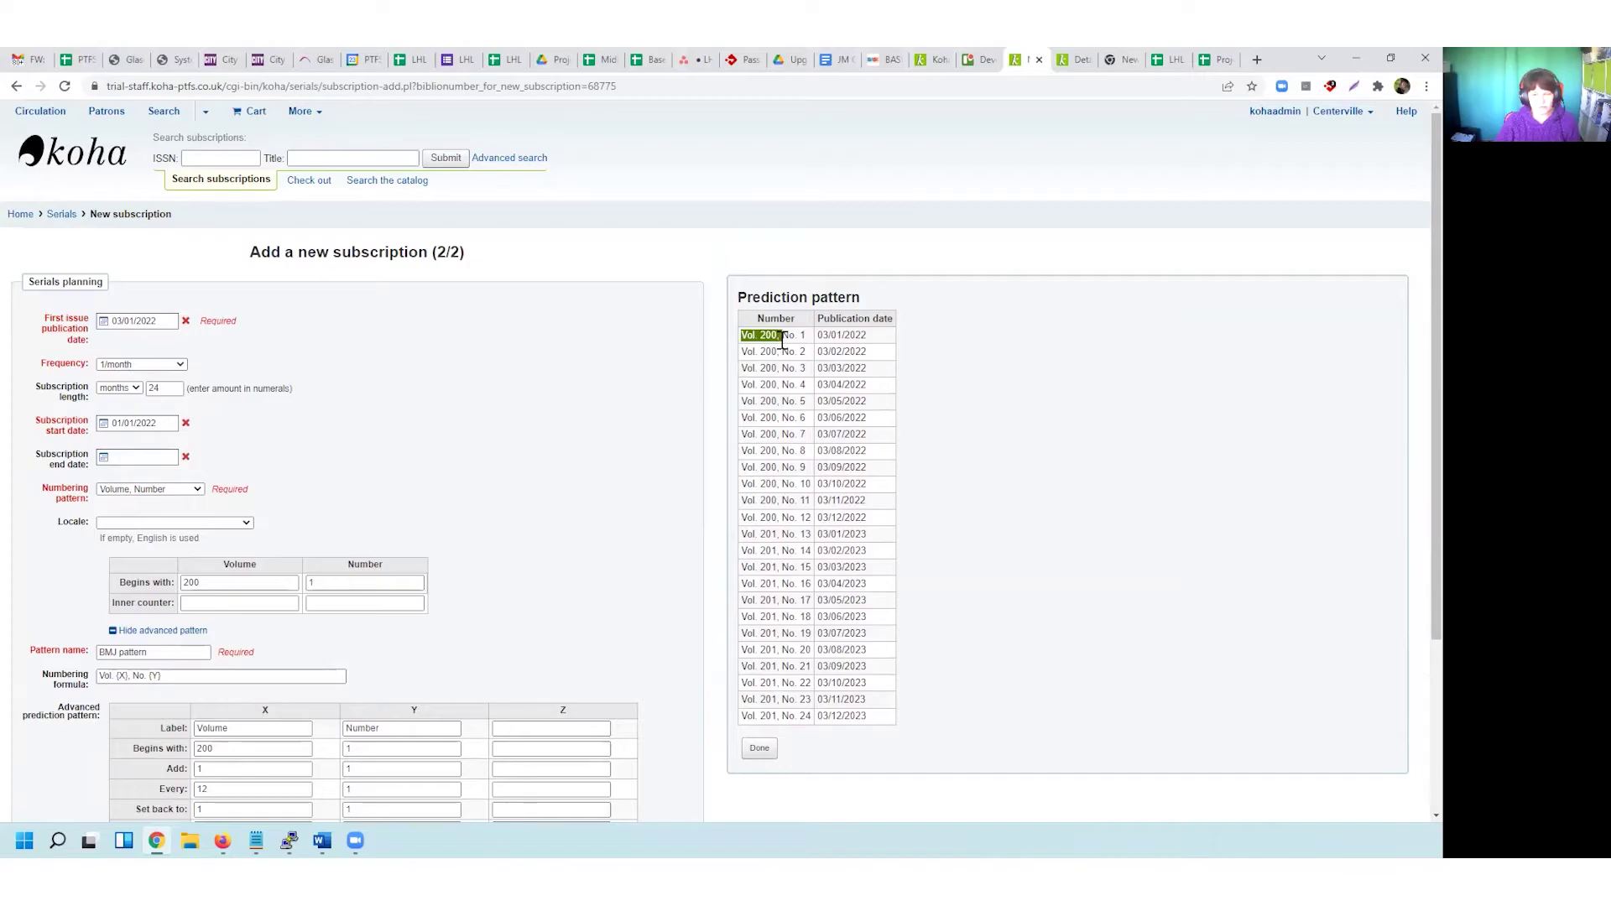
{"action": "left_click", "coordinate": [793, 335]}
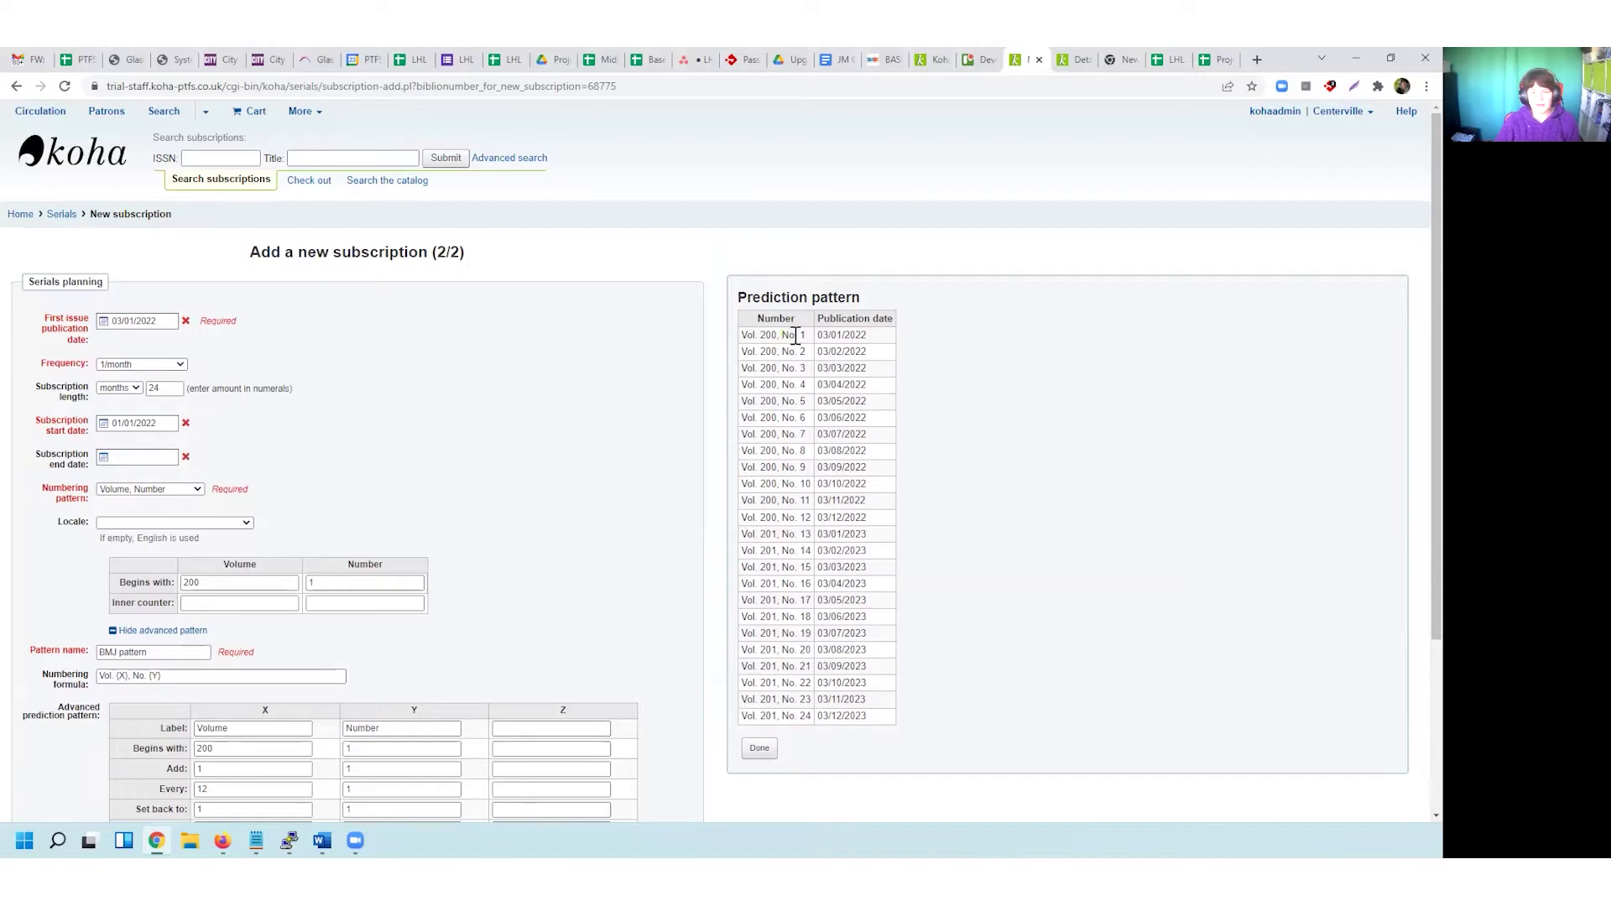
{"action": "double_click", "coordinate": [804, 518]}
{"action": "double_click", "coordinate": [806, 534]}
{"action": "left_click", "coordinate": [758, 748]}
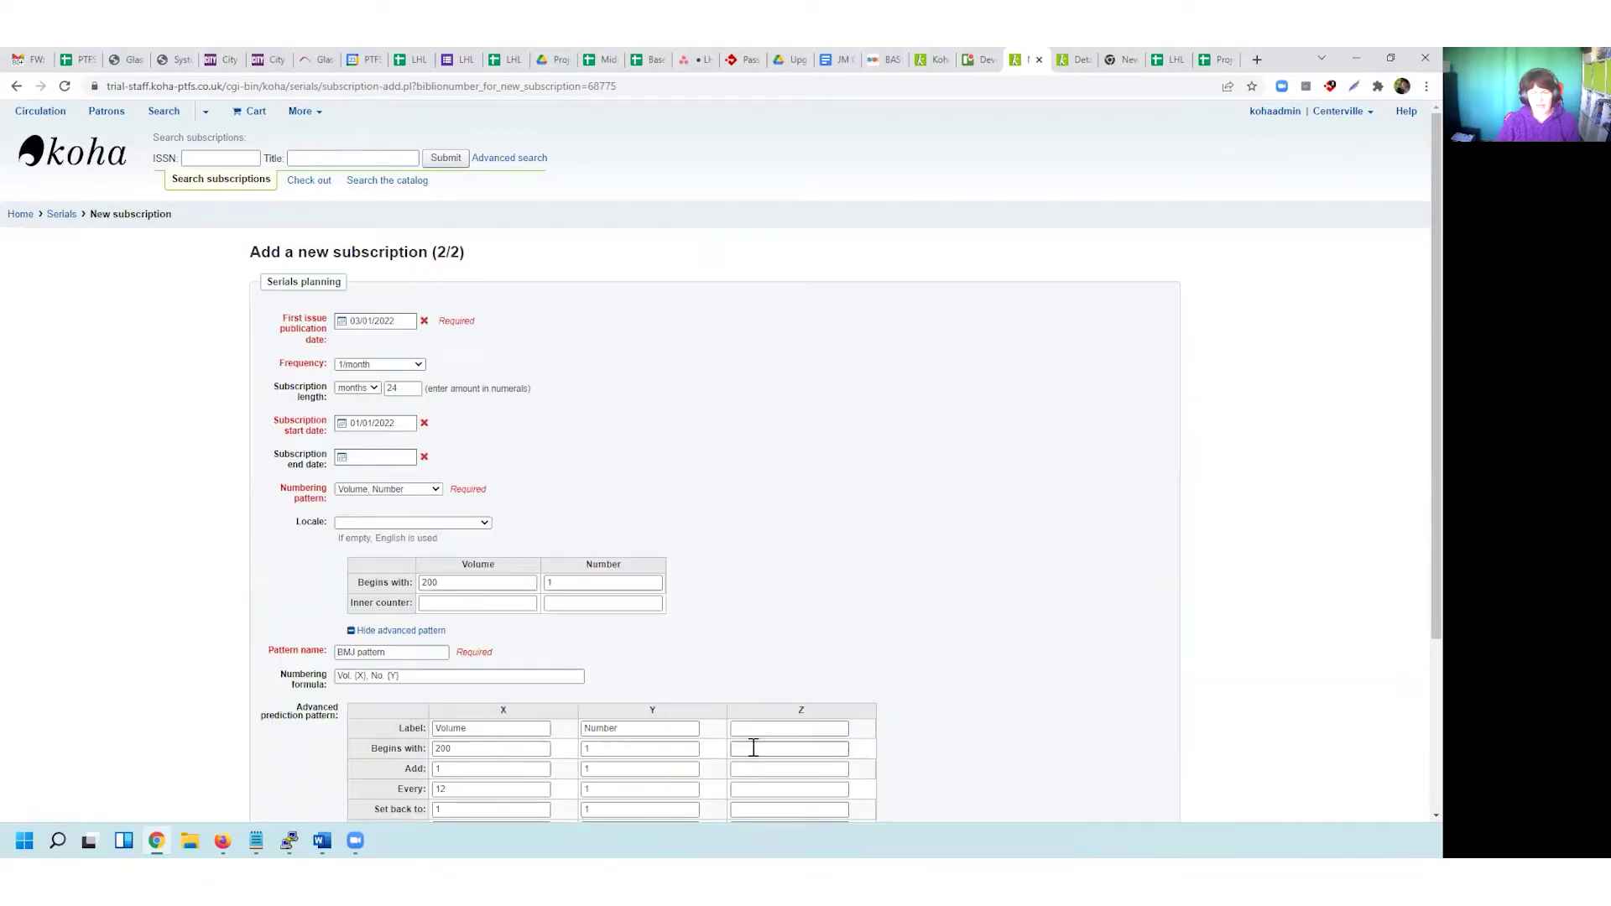
- Set the Volume column of the advanced prediction pattern to add 1 every 6 issues
{"action": "scroll", "coordinate": [752, 467], "scroll_direction": "down", "scroll_amount": 3}
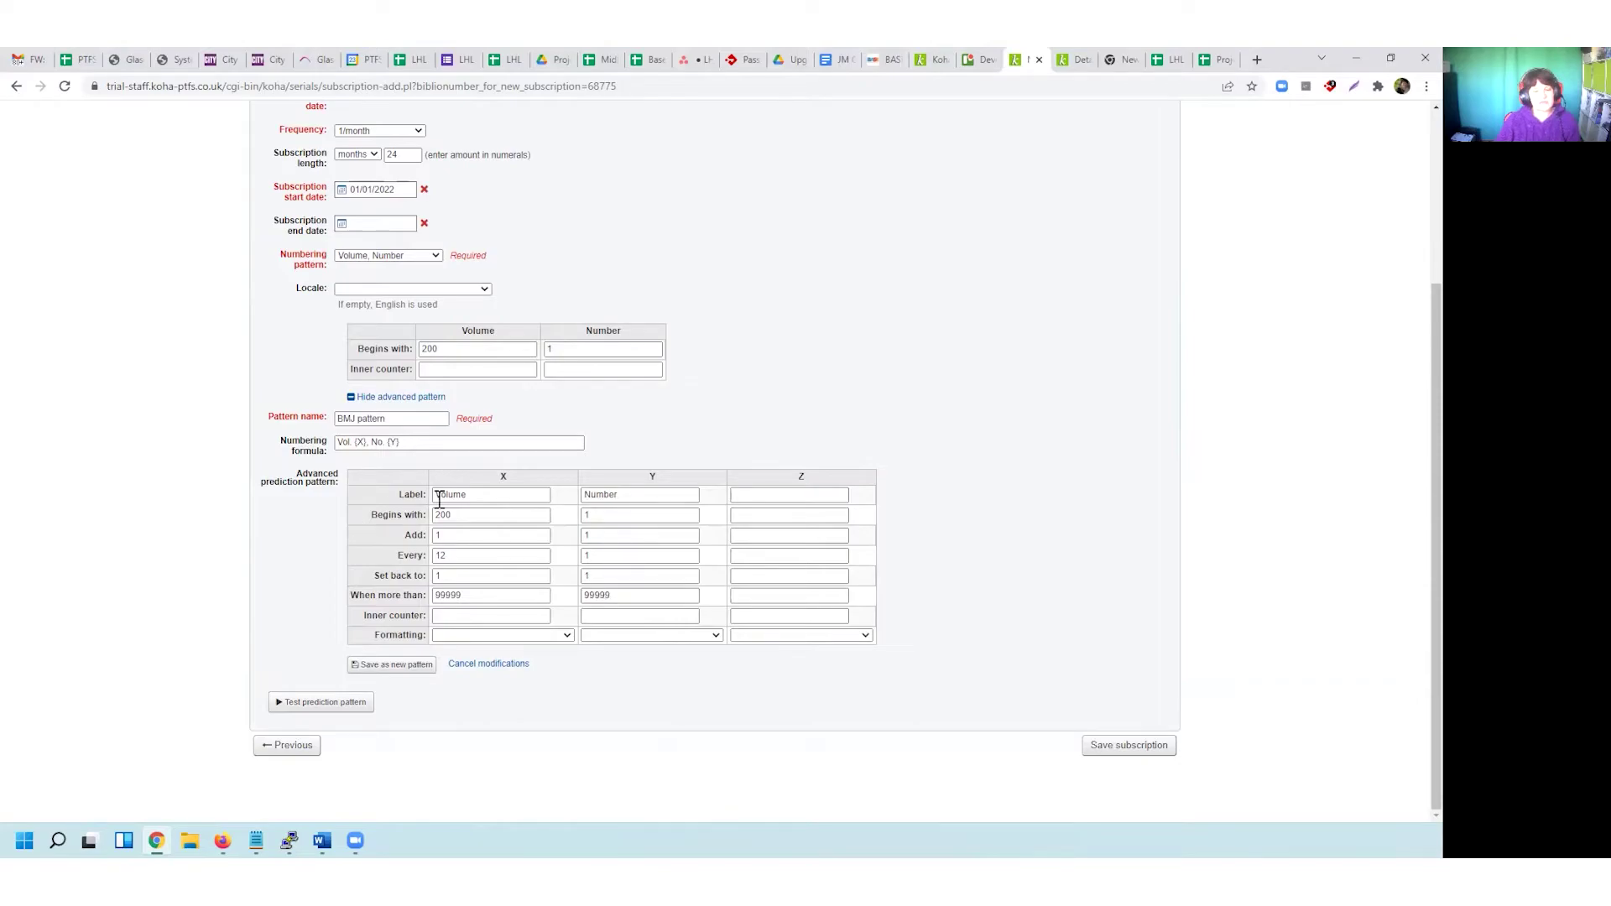
{"action": "double_click", "coordinate": [443, 555]}
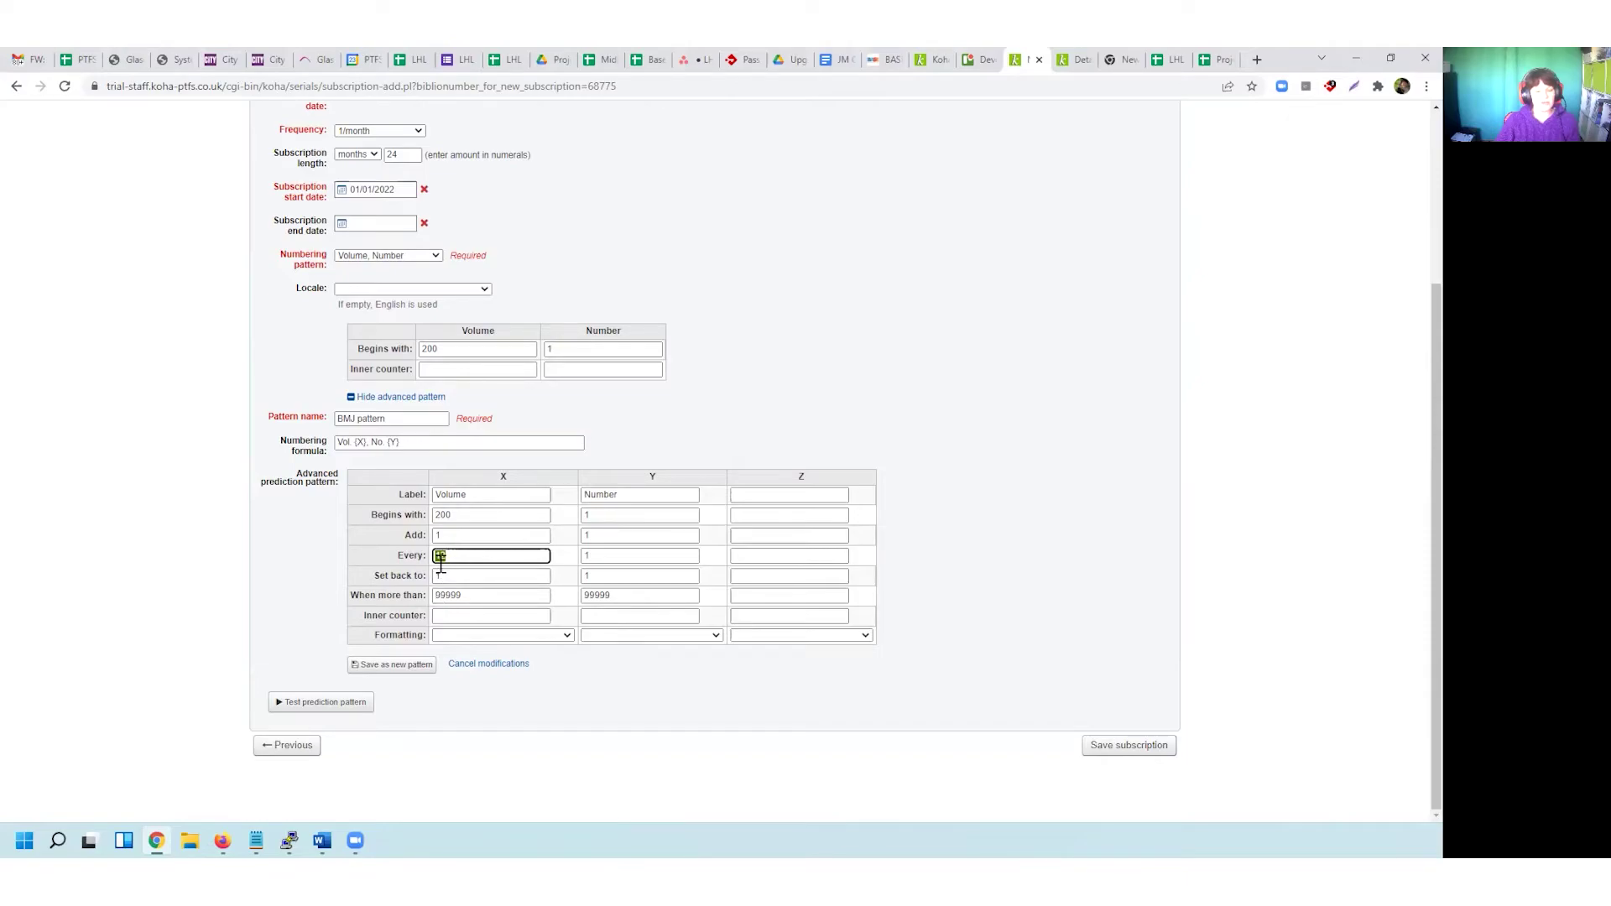
{"action": "double_click", "coordinate": [437, 535]}
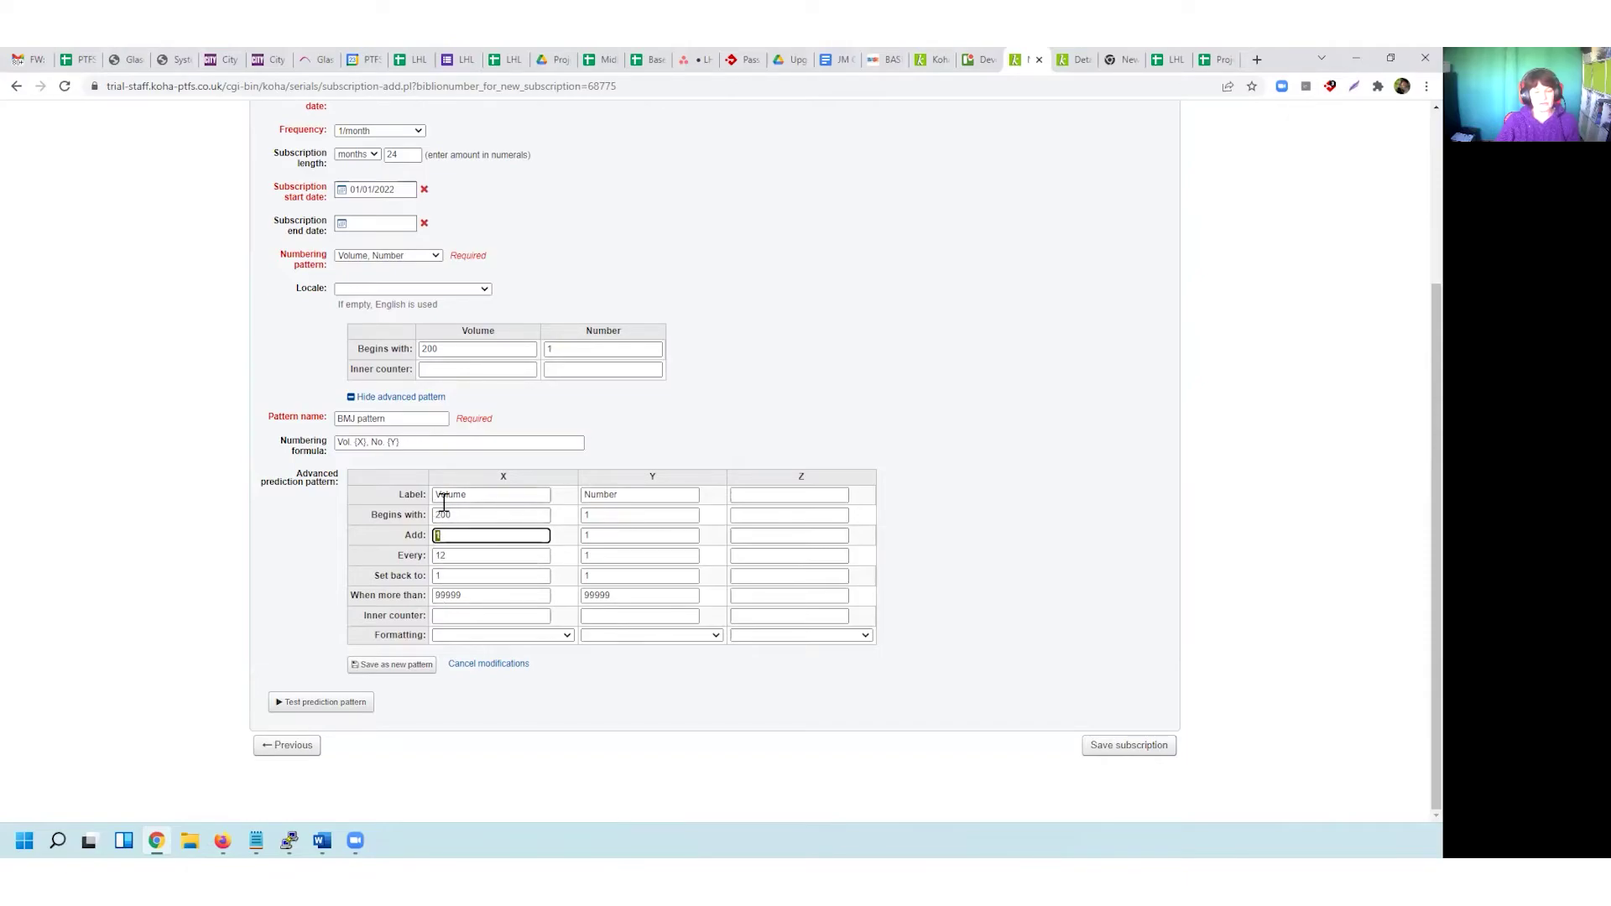
{"action": "left_click", "coordinate": [450, 555]}
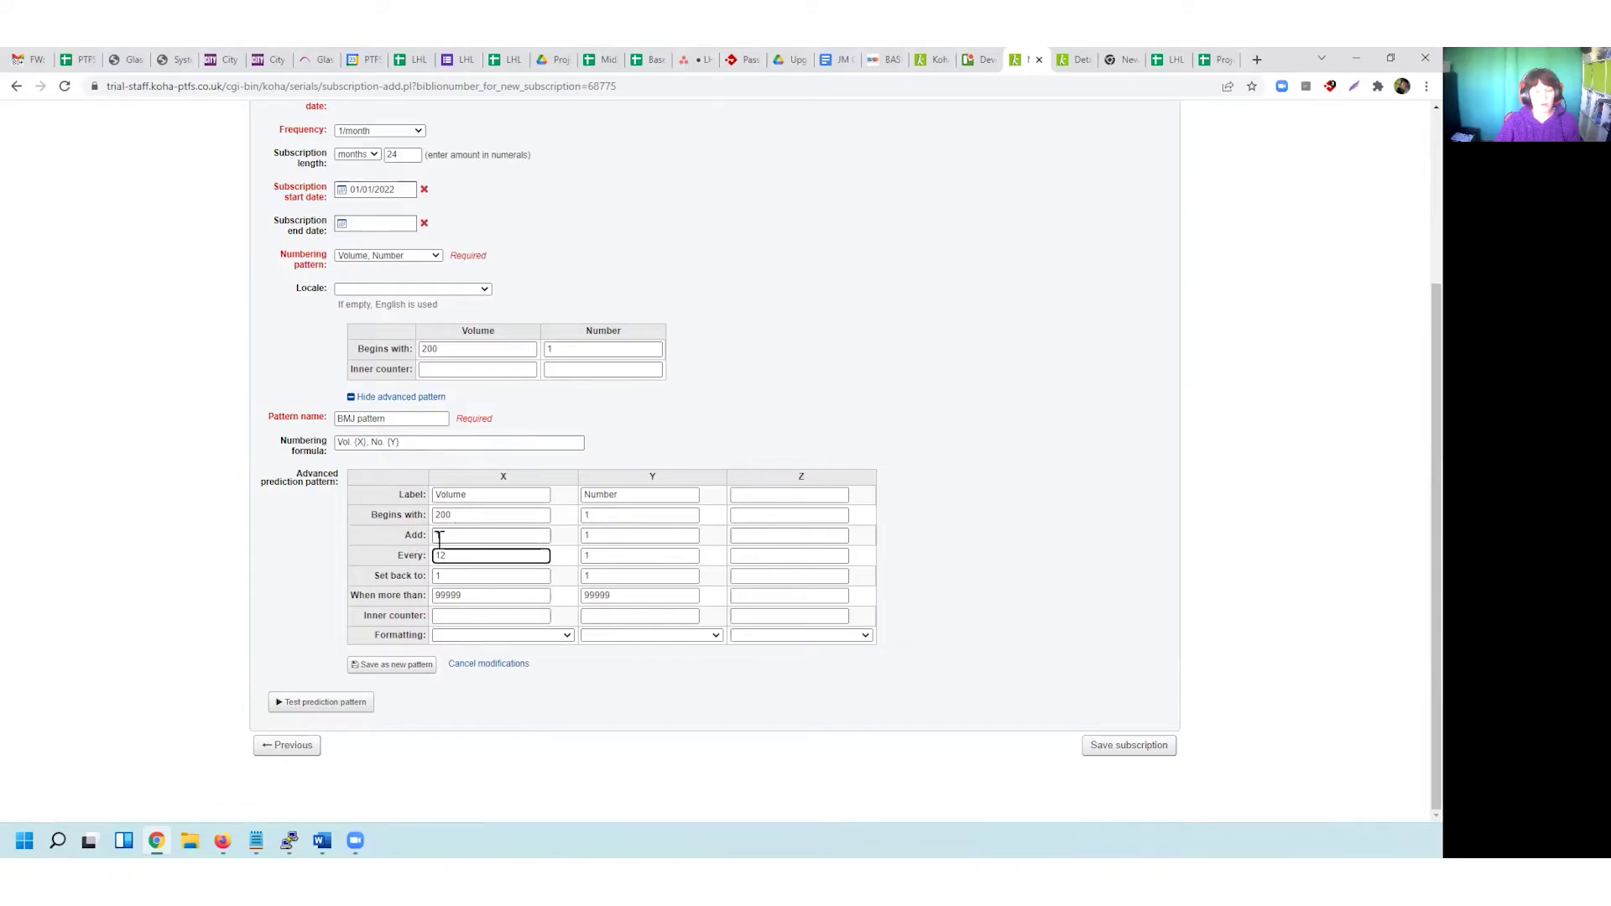
{"action": "key", "text": "ctrl+a"}
{"action": "type", "text": "6"}
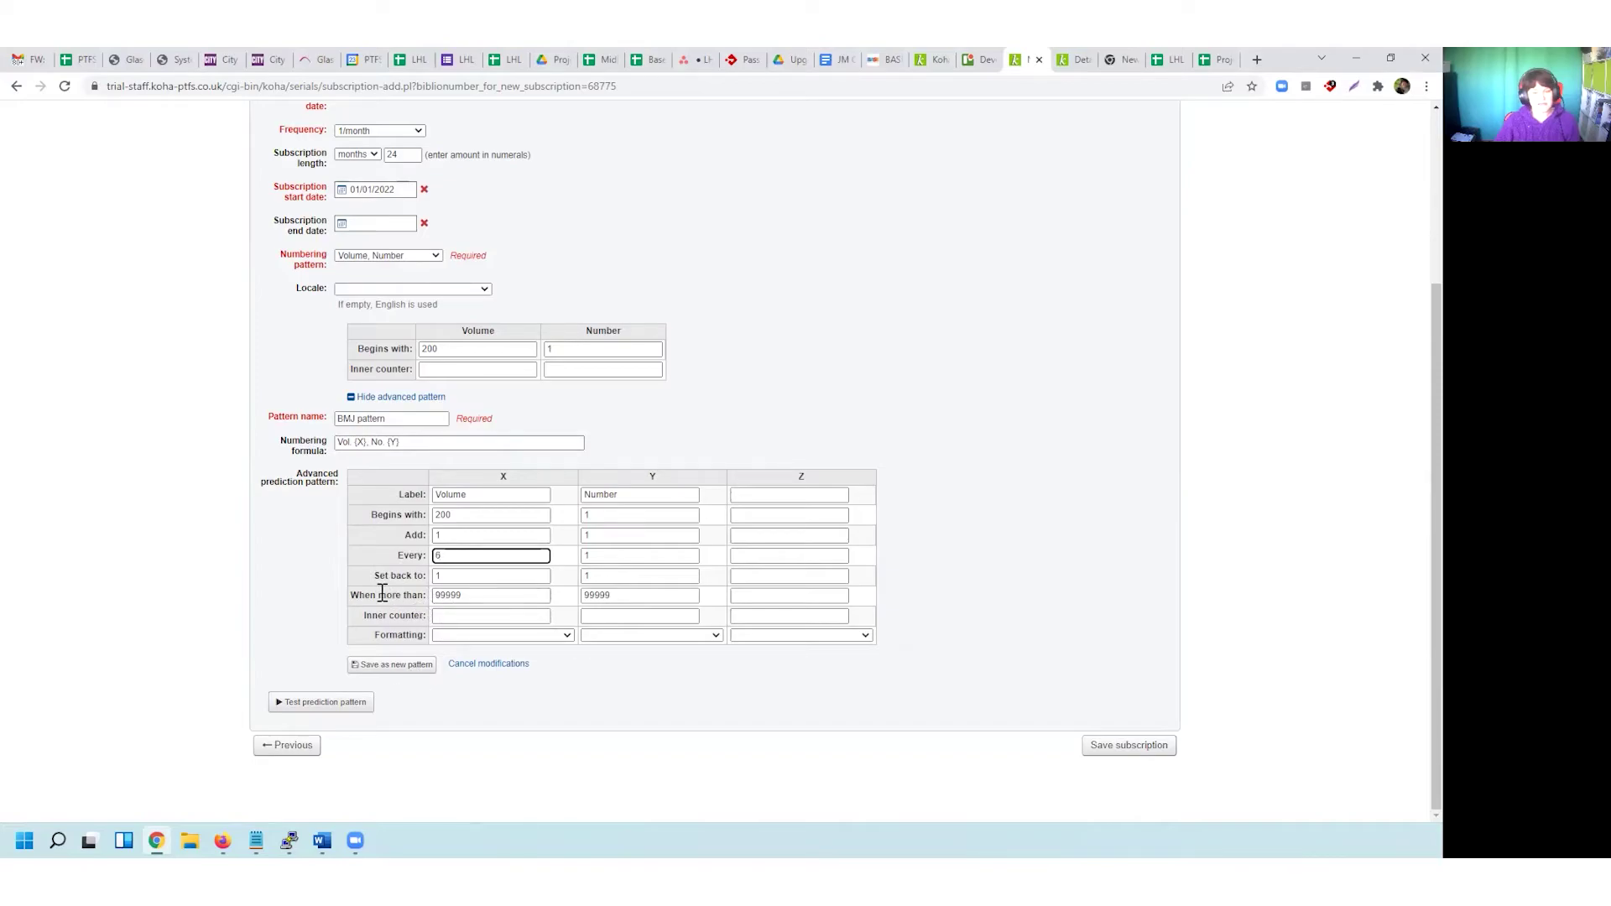
{"action": "double_click", "coordinate": [461, 596]}
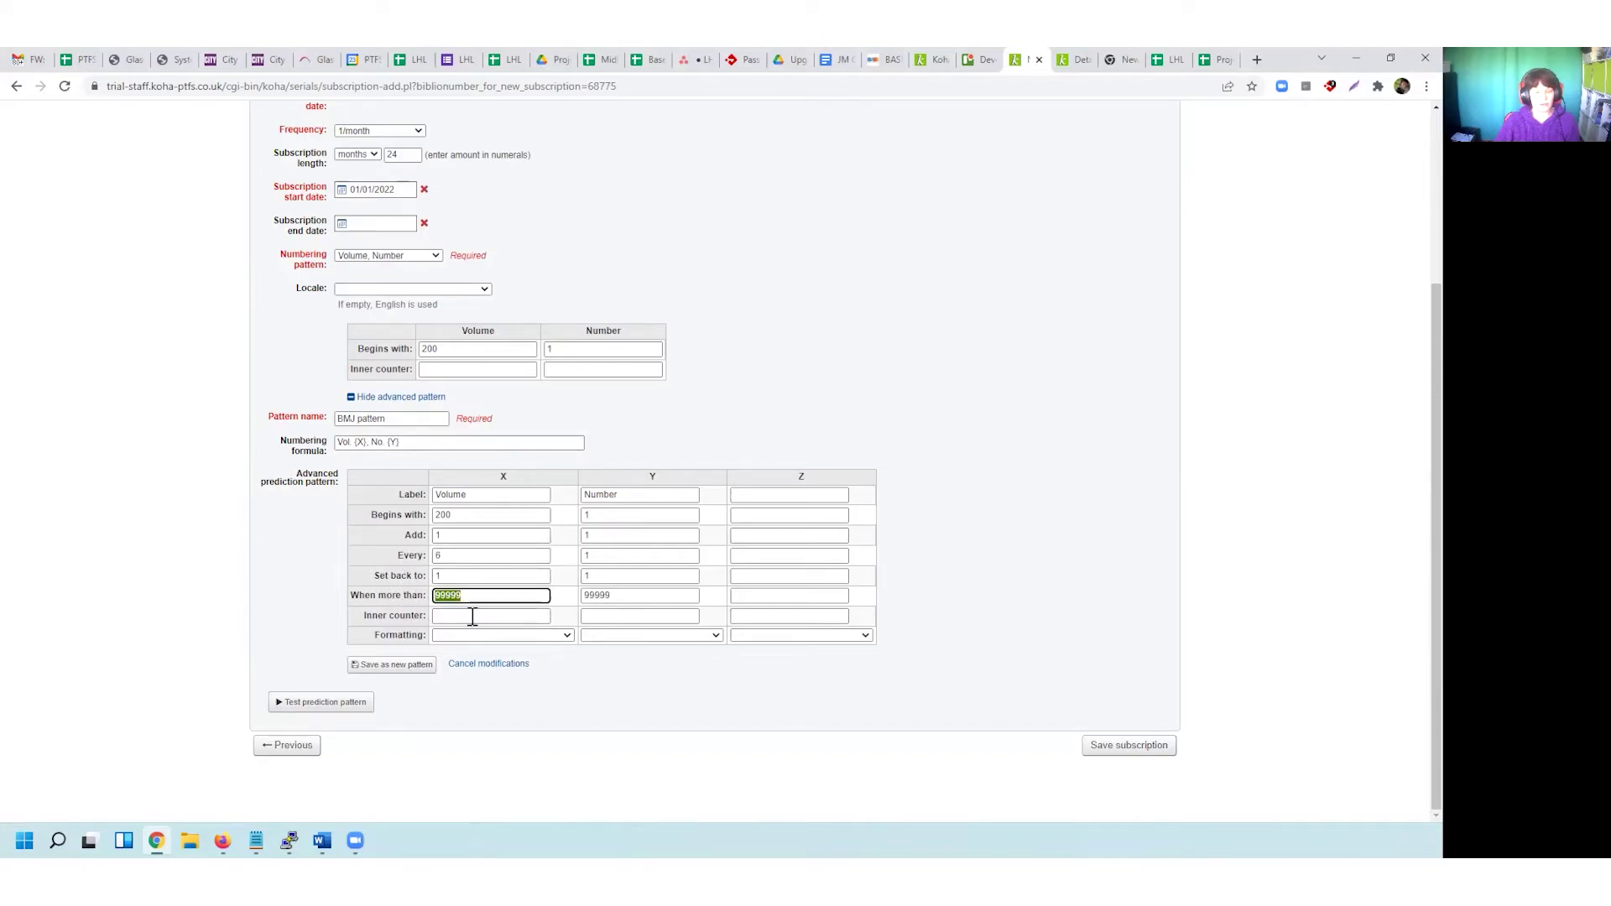
- Test the prediction pattern with the six-issue volumes, check where the volume number changes, and close the preview
{"action": "left_click", "coordinate": [353, 705]}
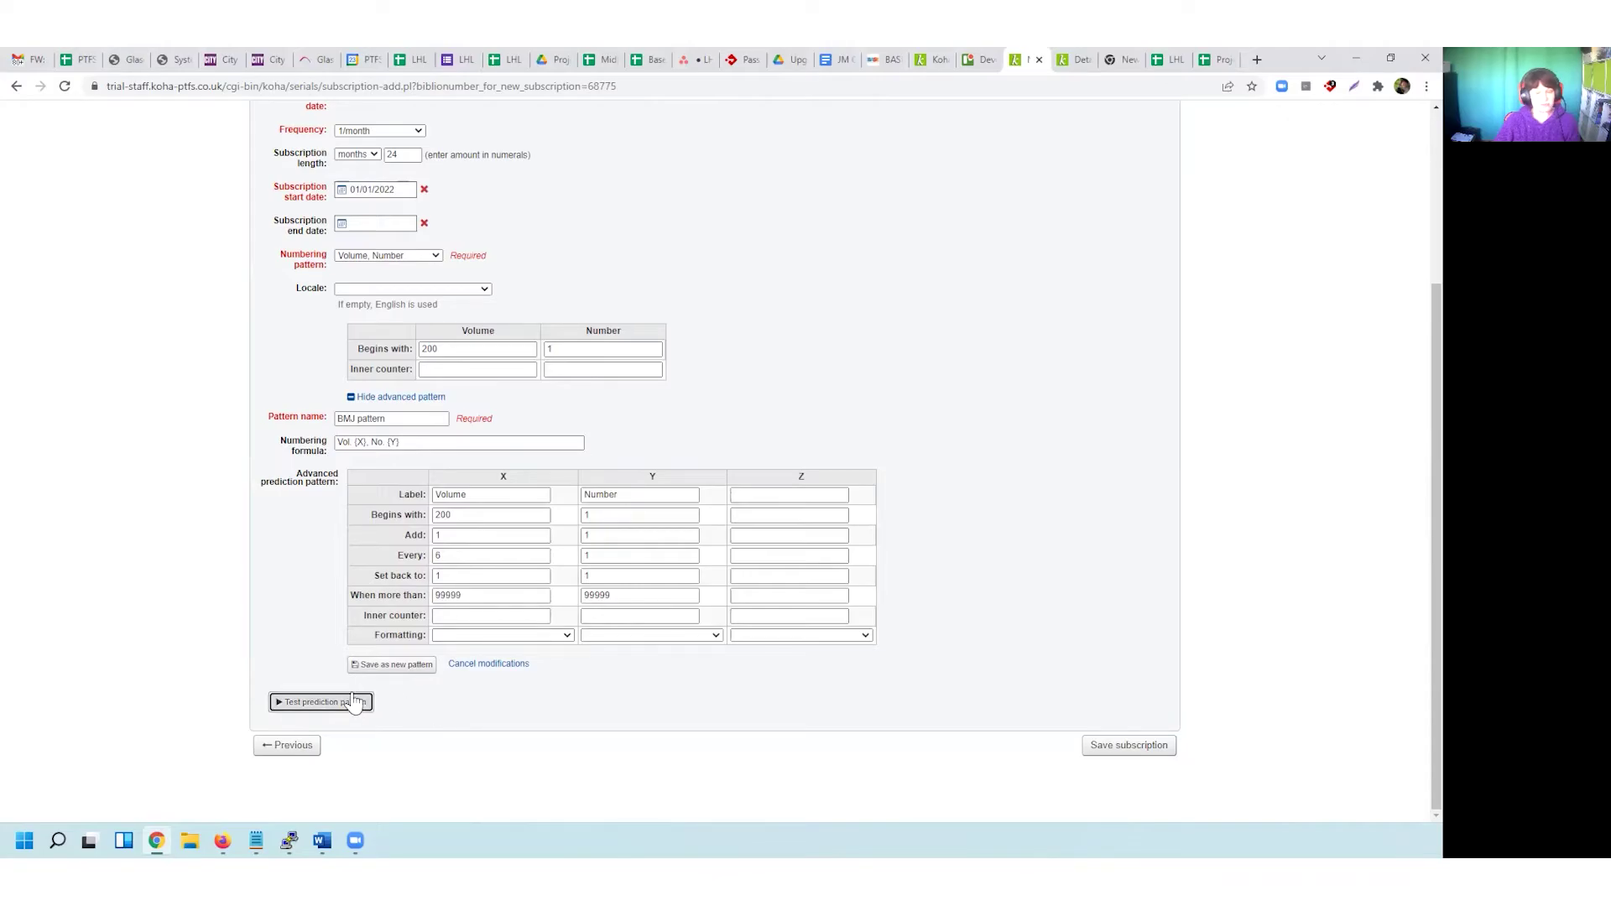
{"action": "scroll", "coordinate": [995, 674], "scroll_direction": "up", "scroll_amount": 3}
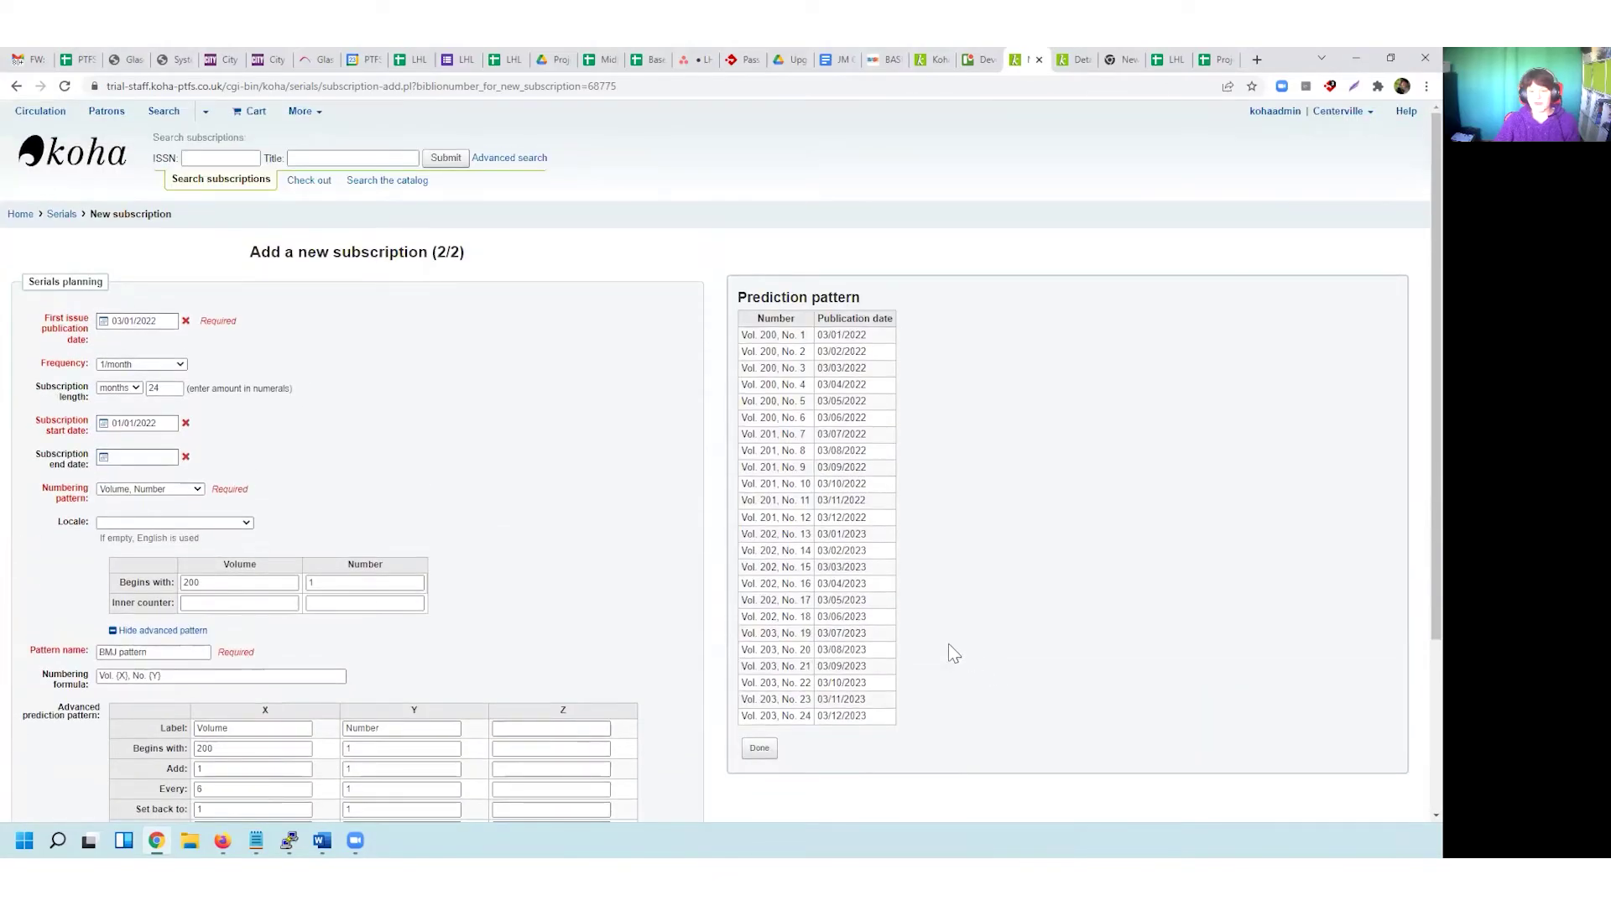
{"action": "left_click_drag", "start_coordinate": [741, 335], "coordinate": [825, 417]}
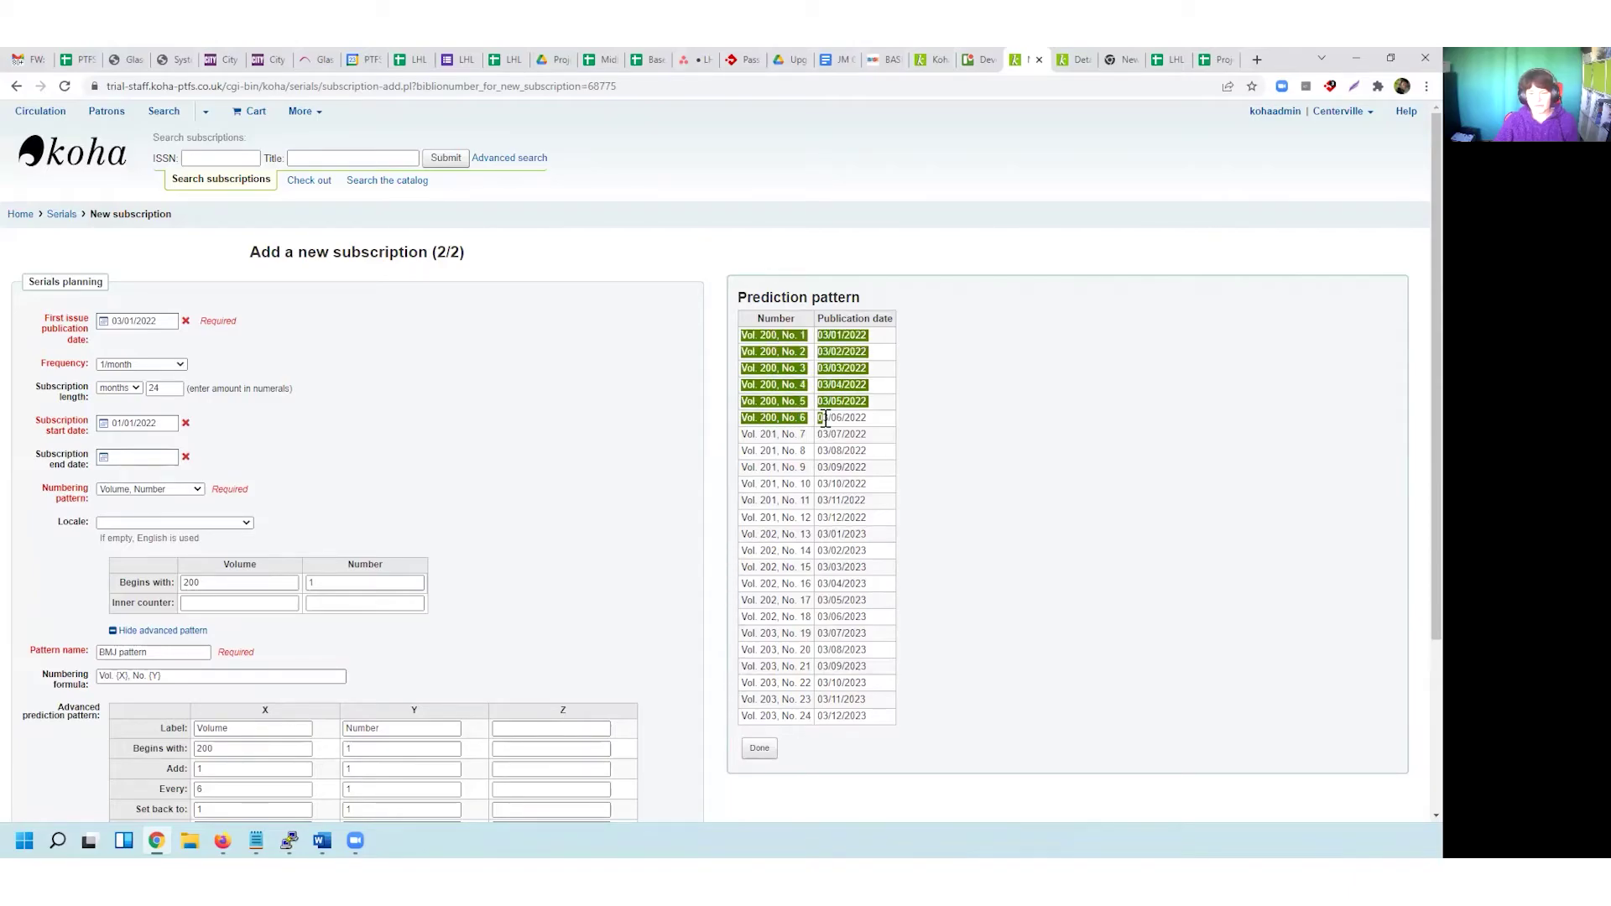
{"action": "left_click_drag", "start_coordinate": [745, 433], "coordinate": [773, 434]}
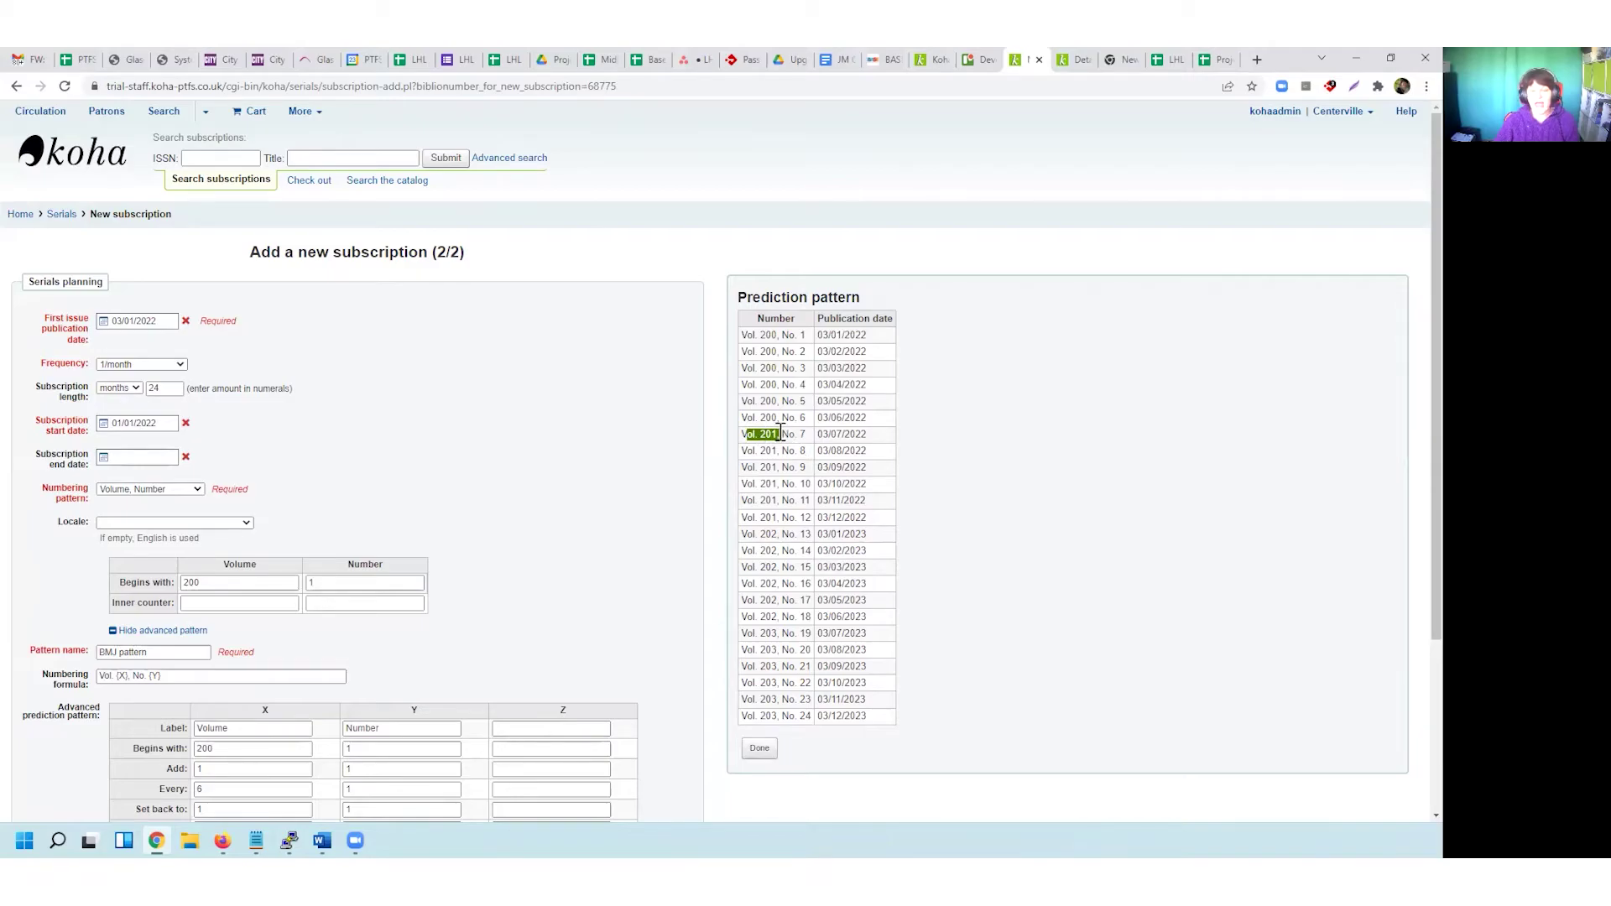
{"action": "left_click", "coordinate": [780, 434]}
{"action": "scroll", "coordinate": [429, 629], "scroll_direction": "down", "scroll_amount": 2}
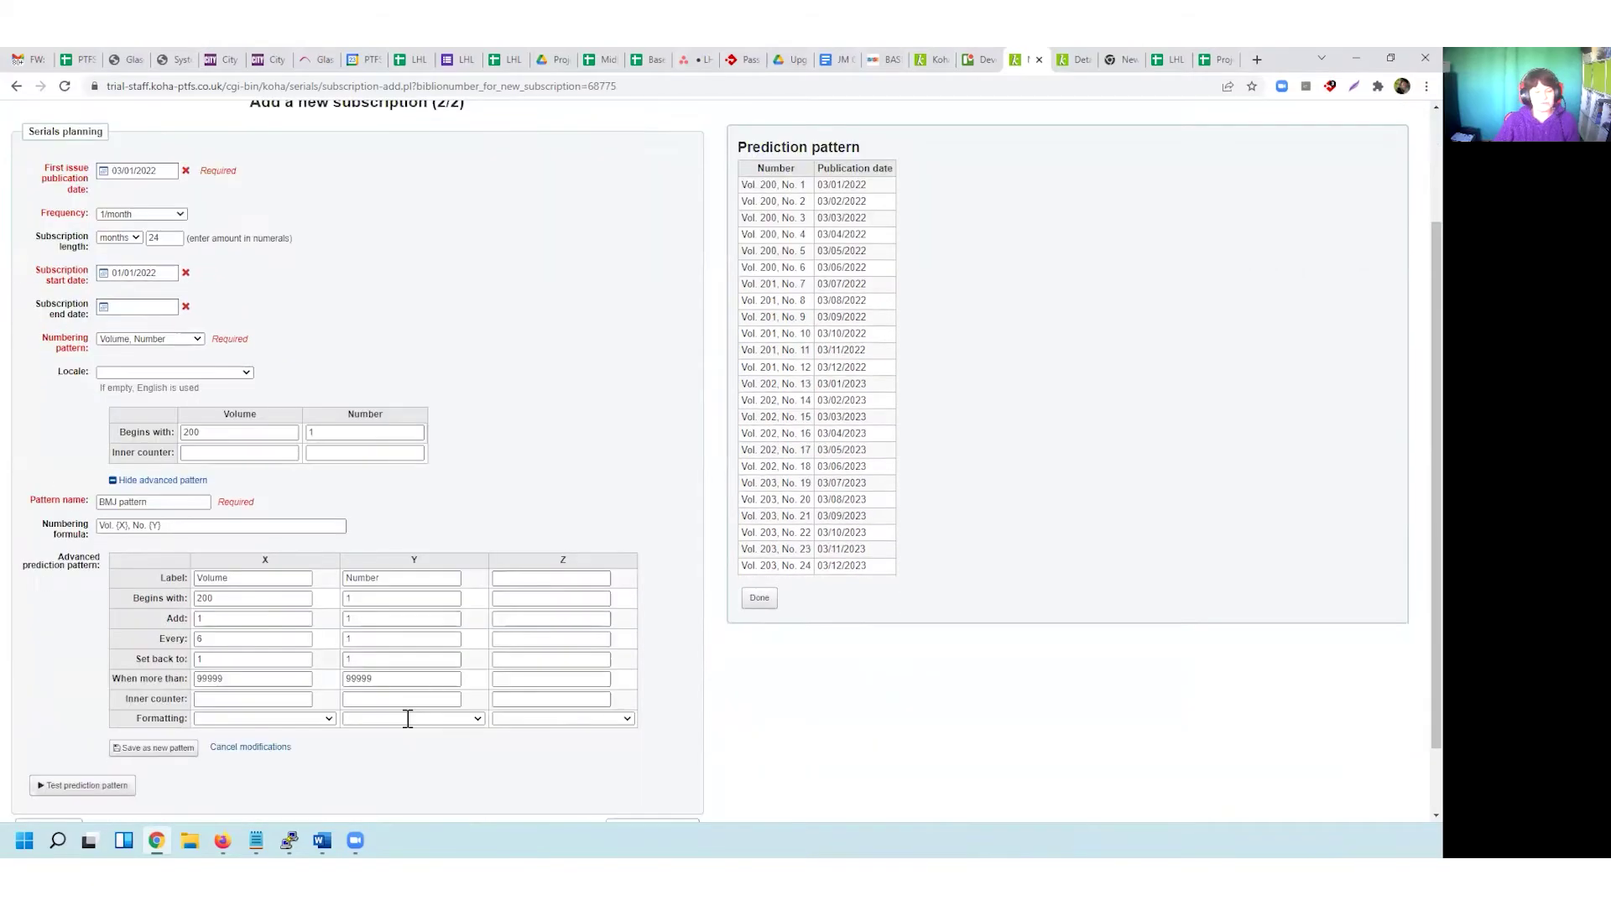
{"action": "left_click", "coordinate": [756, 602]}
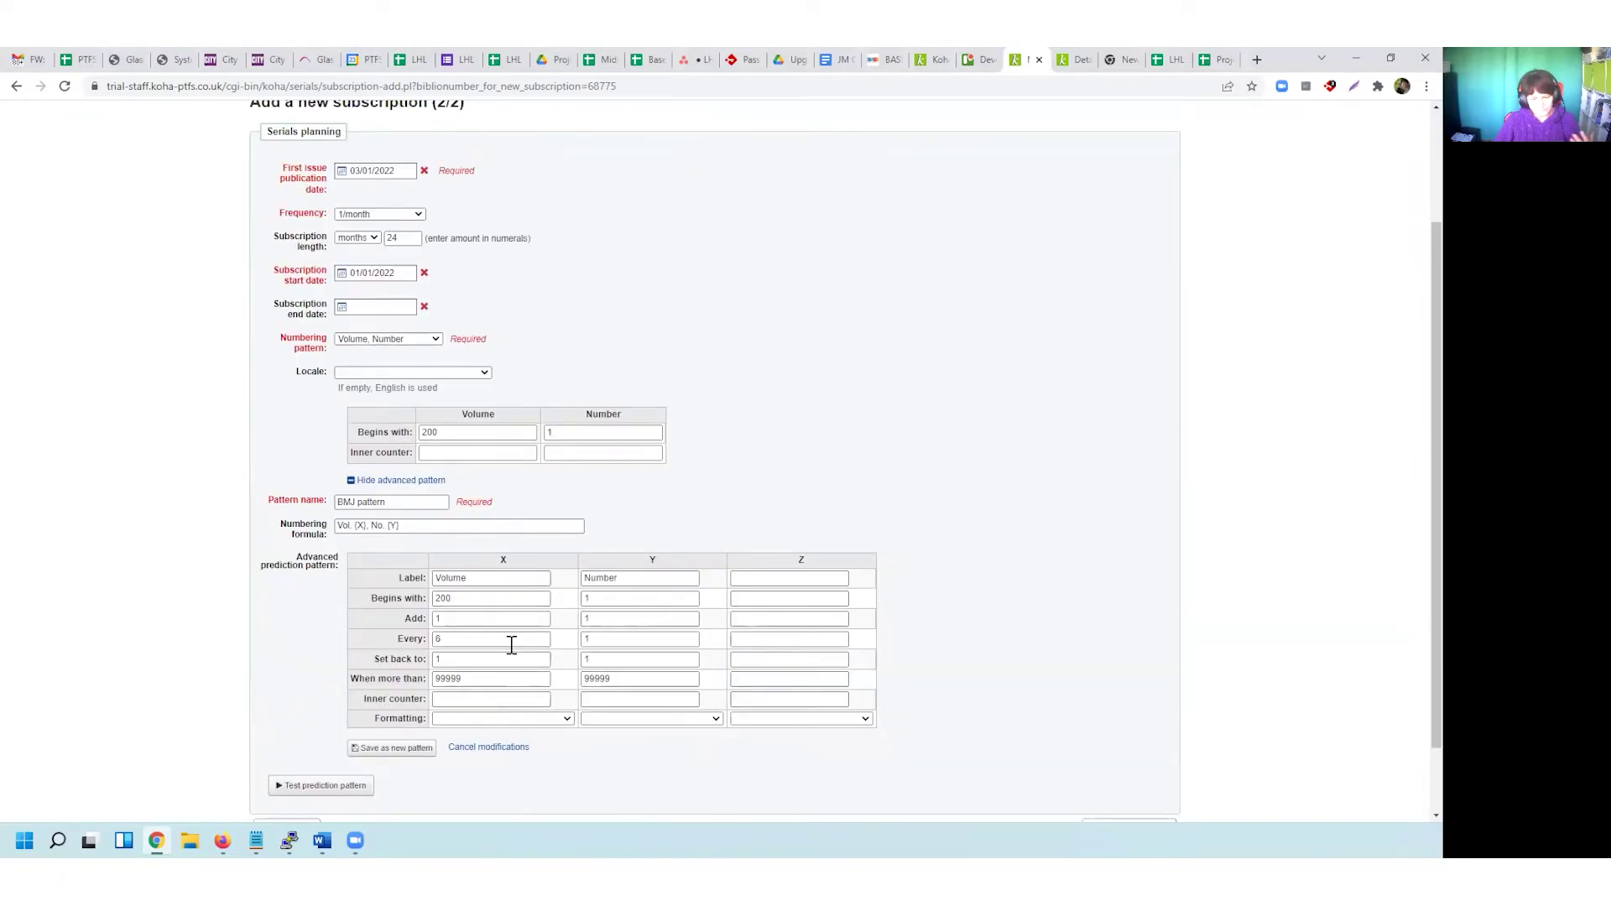
- Save the modified prediction settings as a new numbering pattern named BMJ pattern and save the British Medical Journal subscription
{"action": "scroll", "coordinate": [504, 654], "scroll_direction": "down", "scroll_amount": 1}
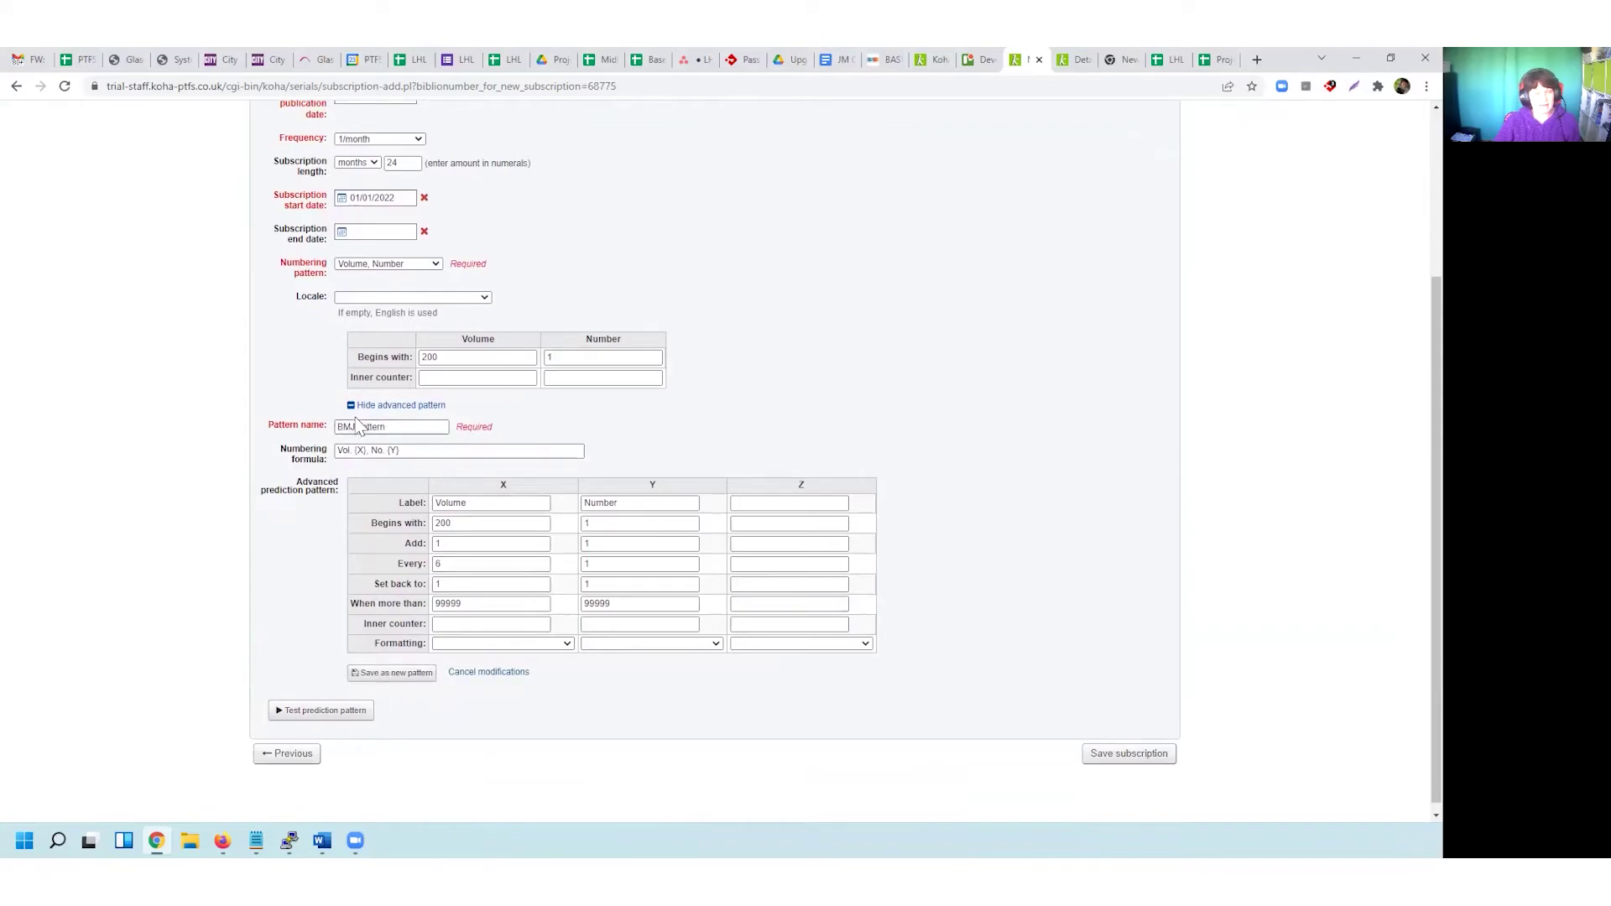
{"action": "left_click", "coordinate": [397, 682]}
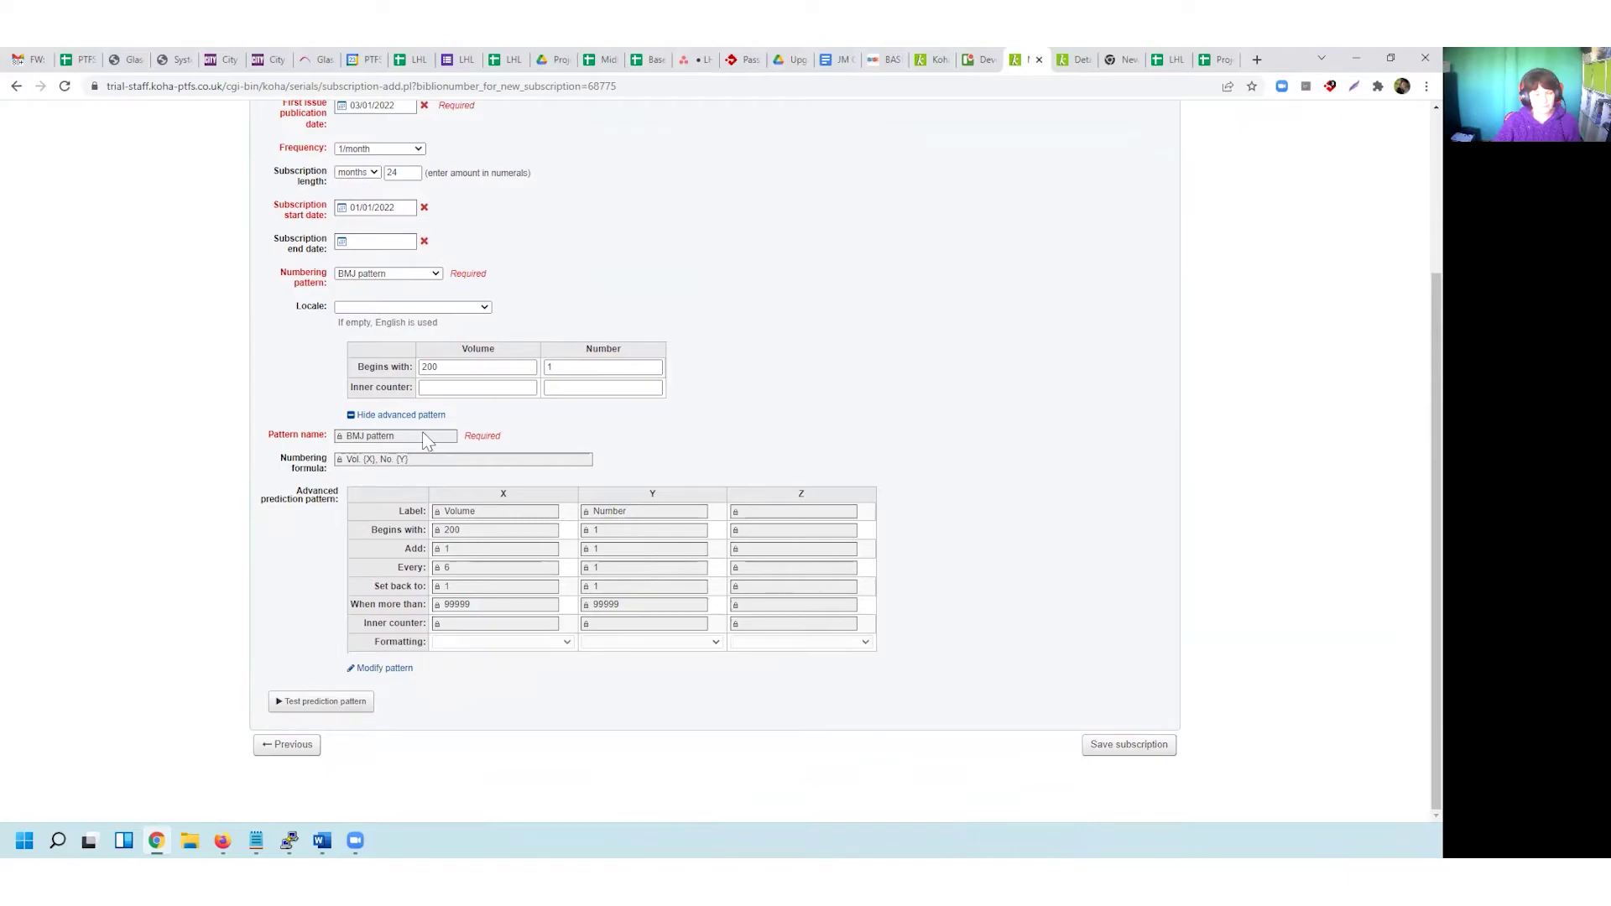
{"action": "left_click", "coordinate": [1150, 747]}
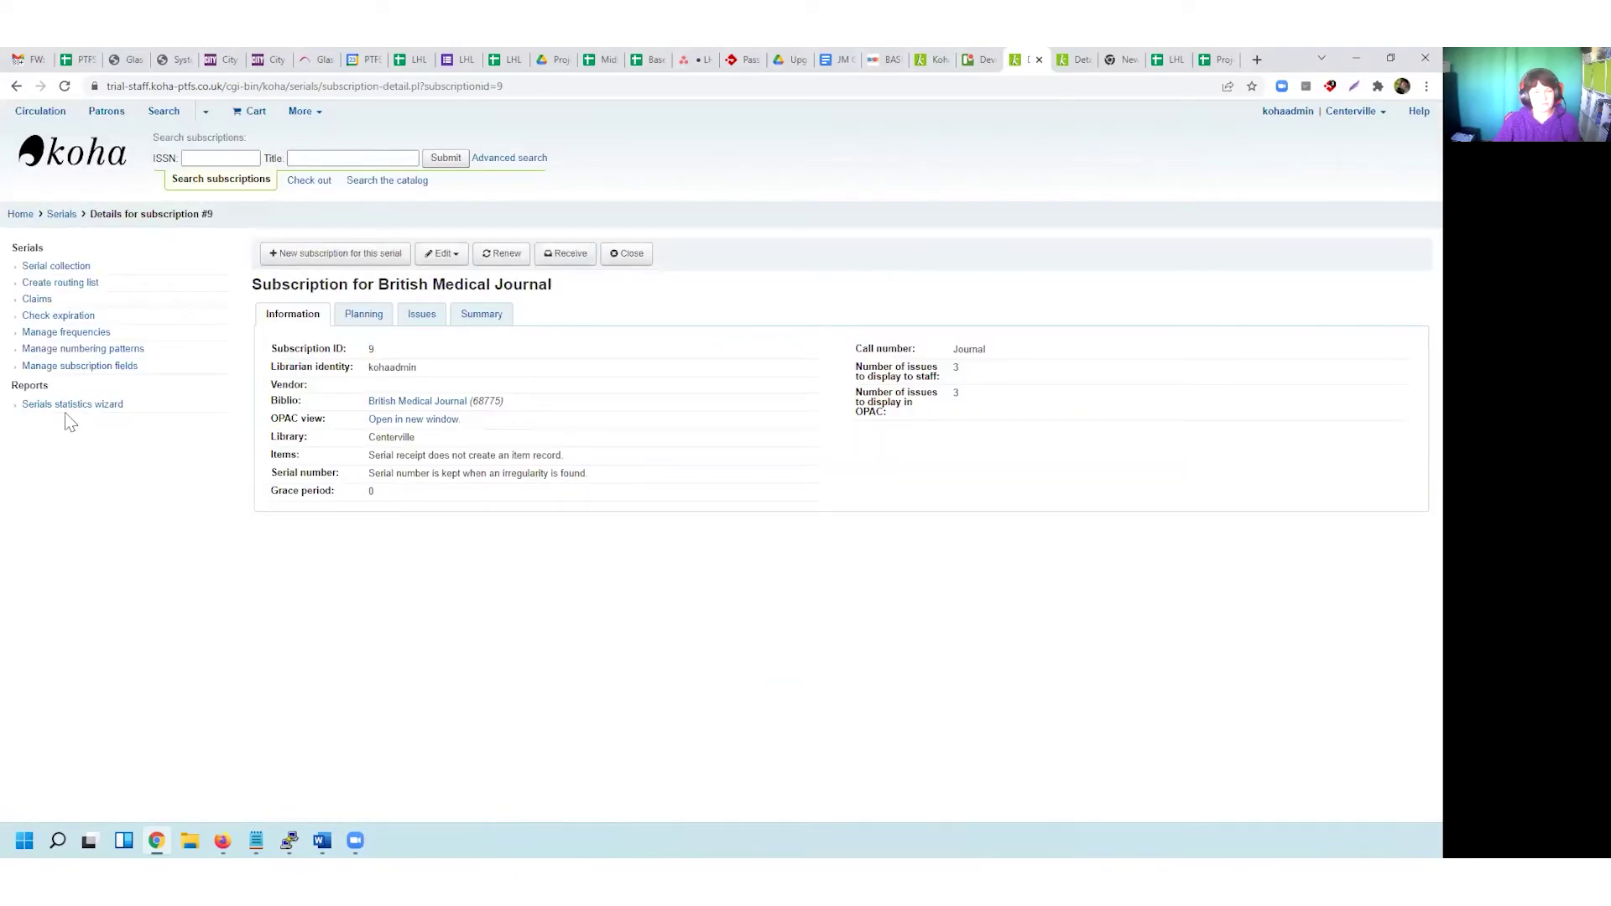
- Edit the saved BMJ pattern among the numbering patterns so that its Volume column advances every 12 issues, and save it
{"action": "left_click", "coordinate": [105, 350]}
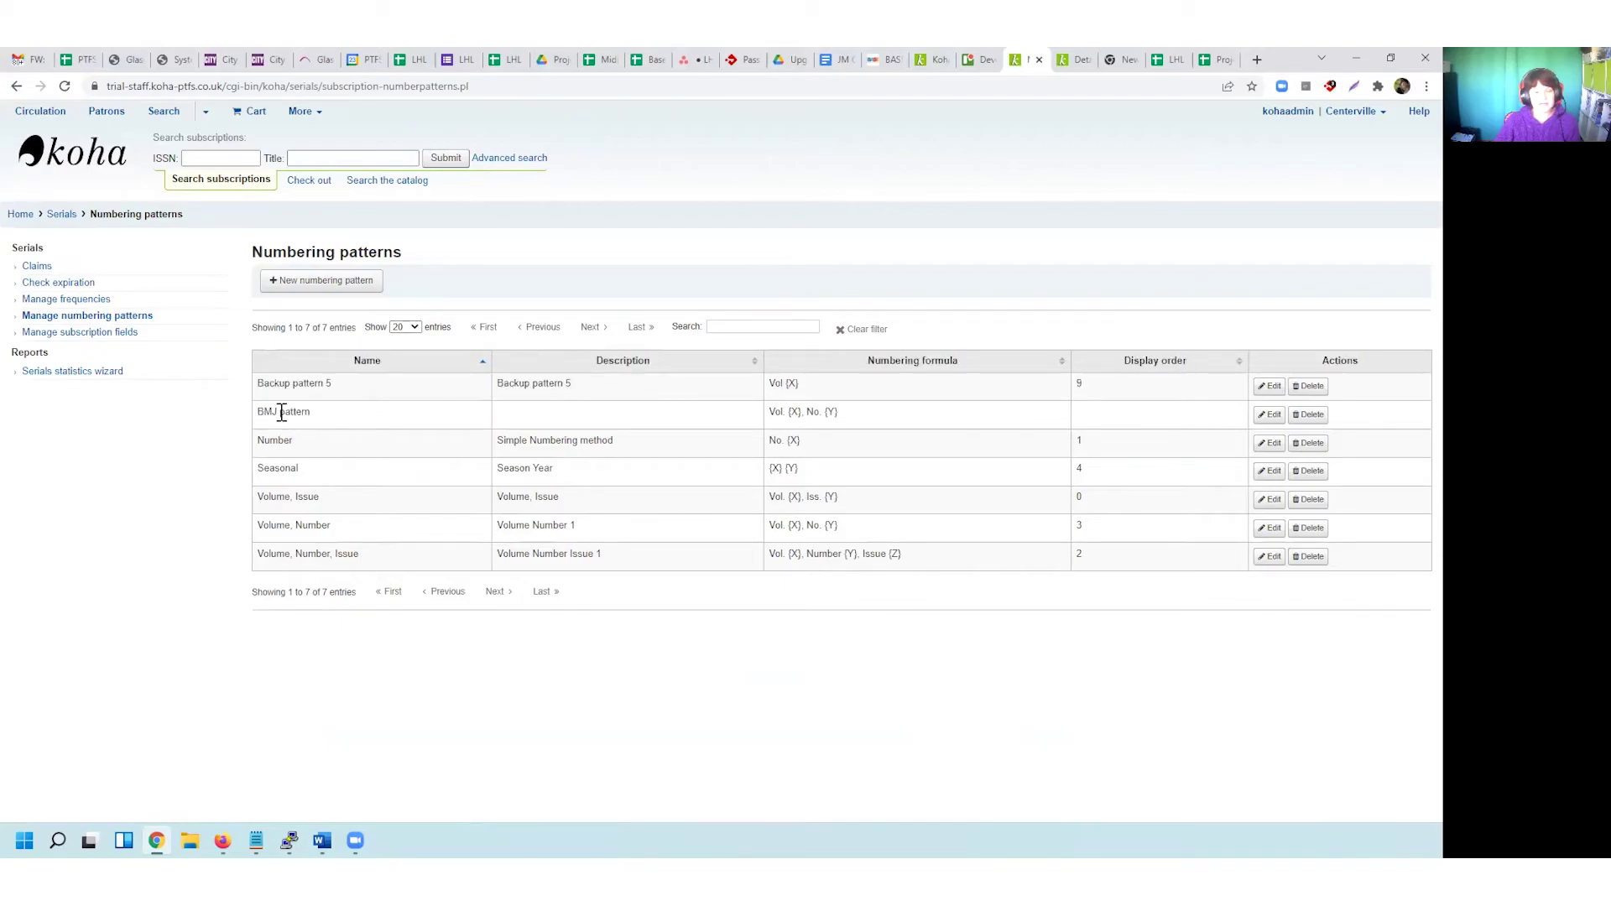
{"action": "left_click", "coordinate": [1265, 417]}
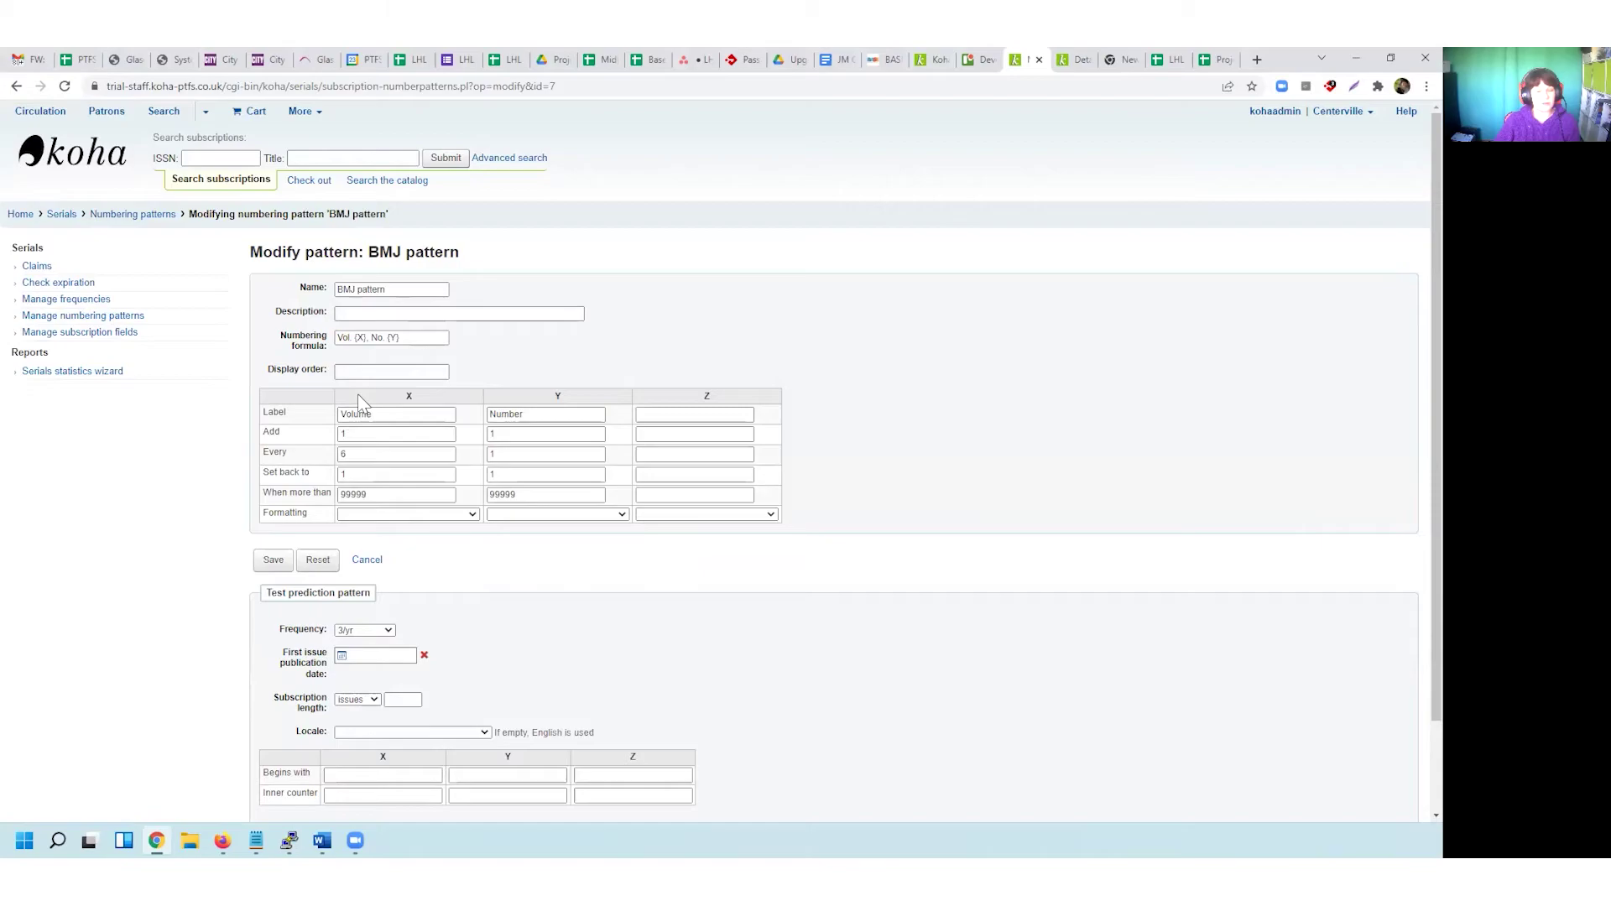
{"action": "double_click", "coordinate": [360, 454]}
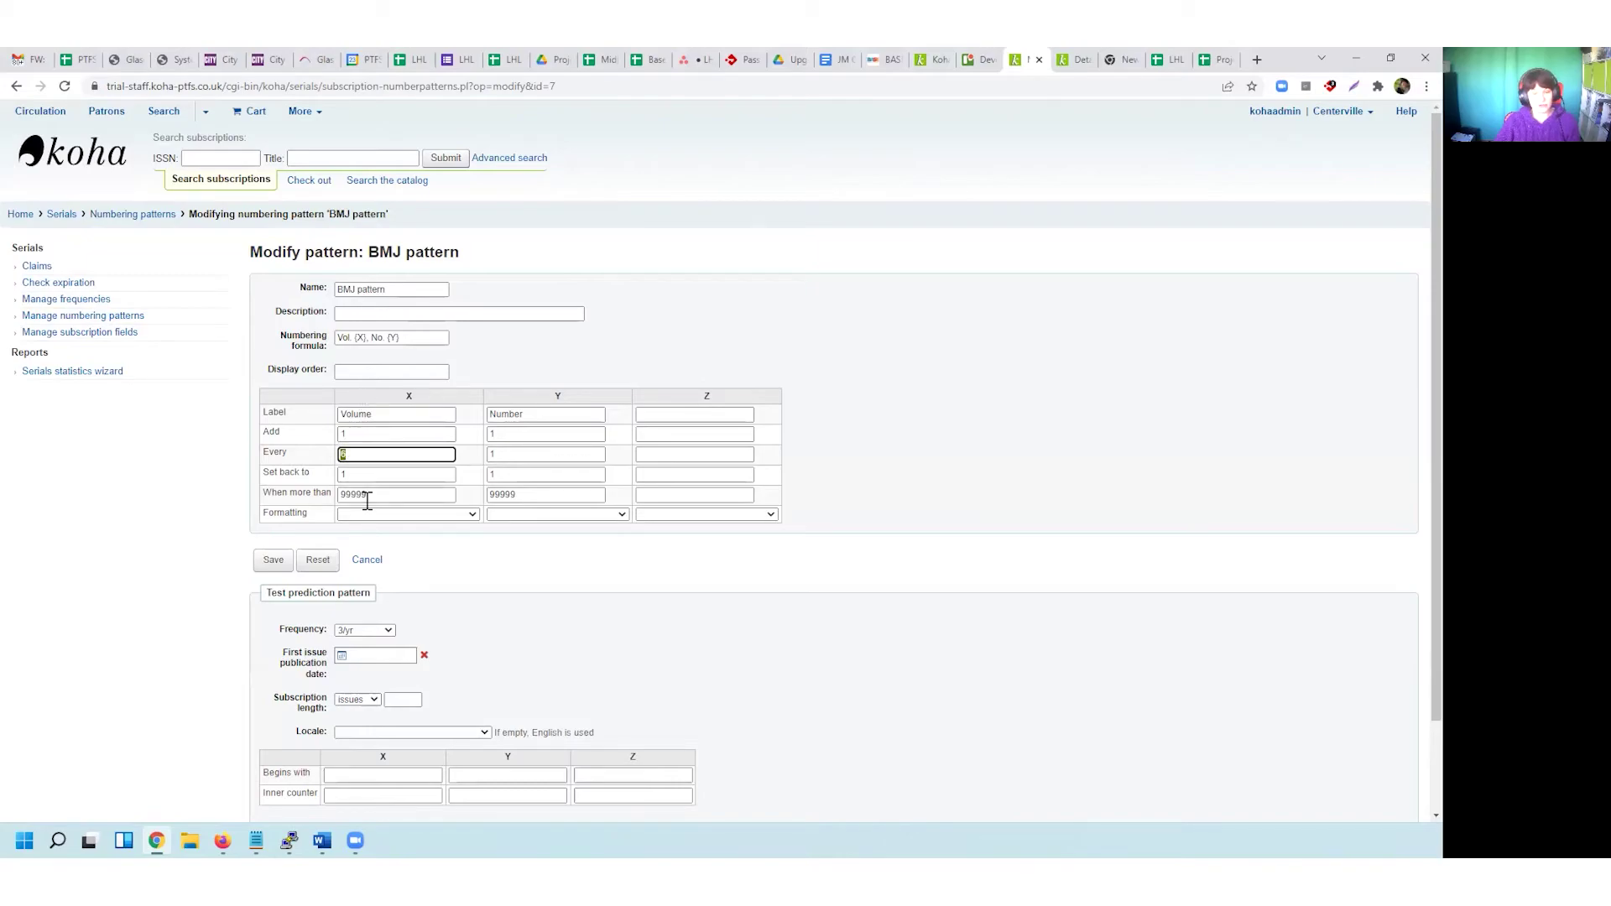
{"action": "type", "text": "2"}
{"action": "left_click", "coordinate": [279, 562]}
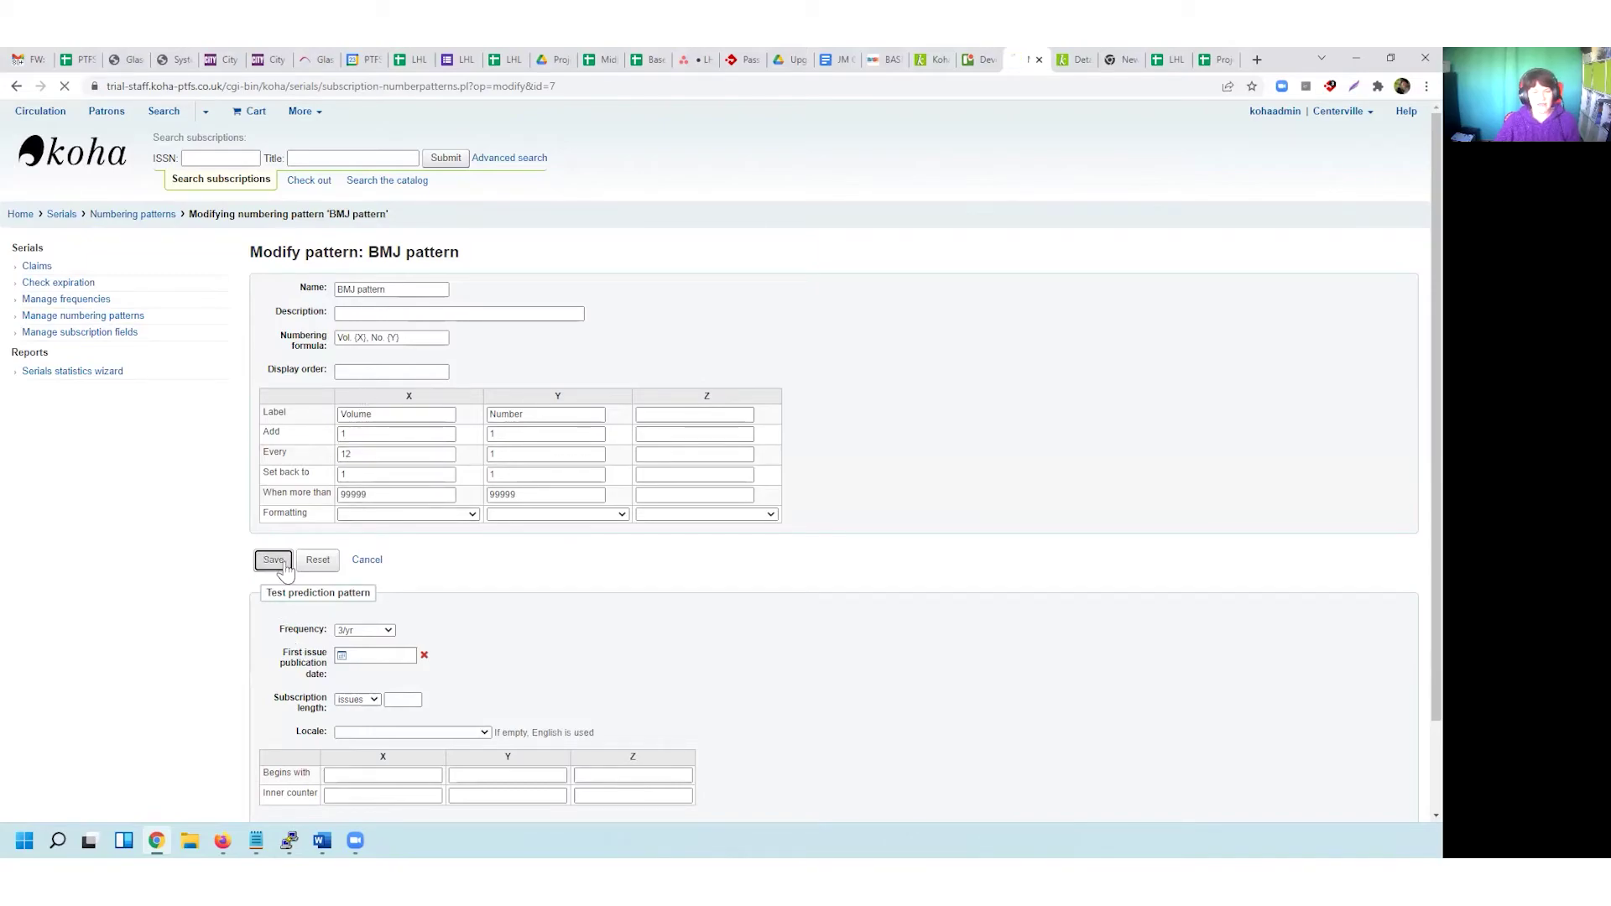
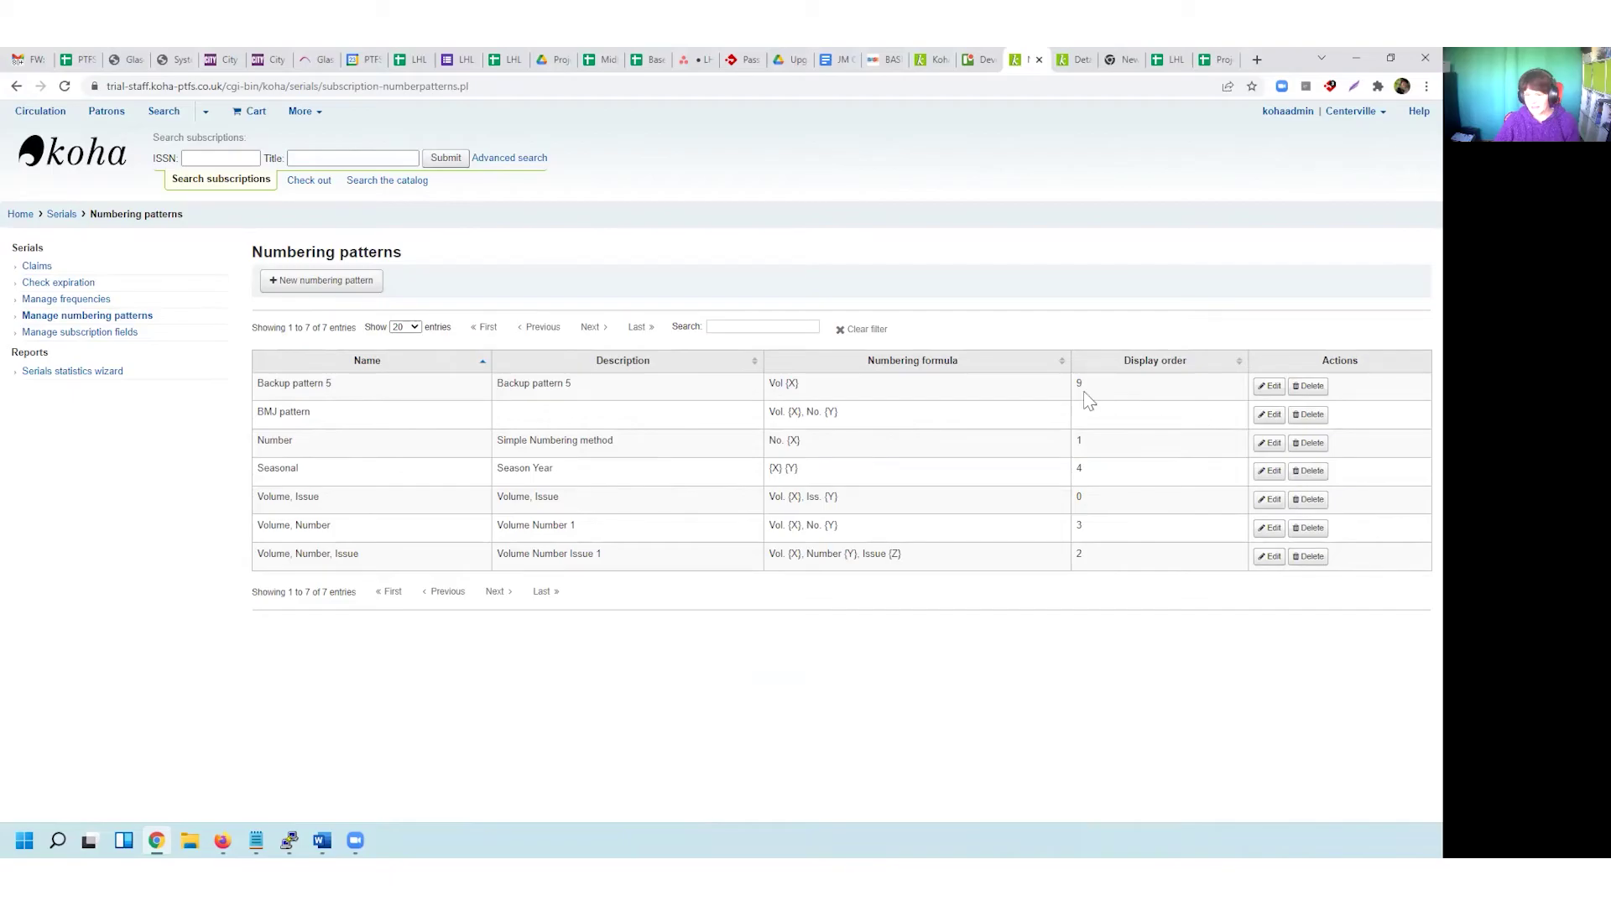
- Set the display order of the BMJ pattern to 8 and save the pattern
{"action": "left_click", "coordinate": [1268, 414]}
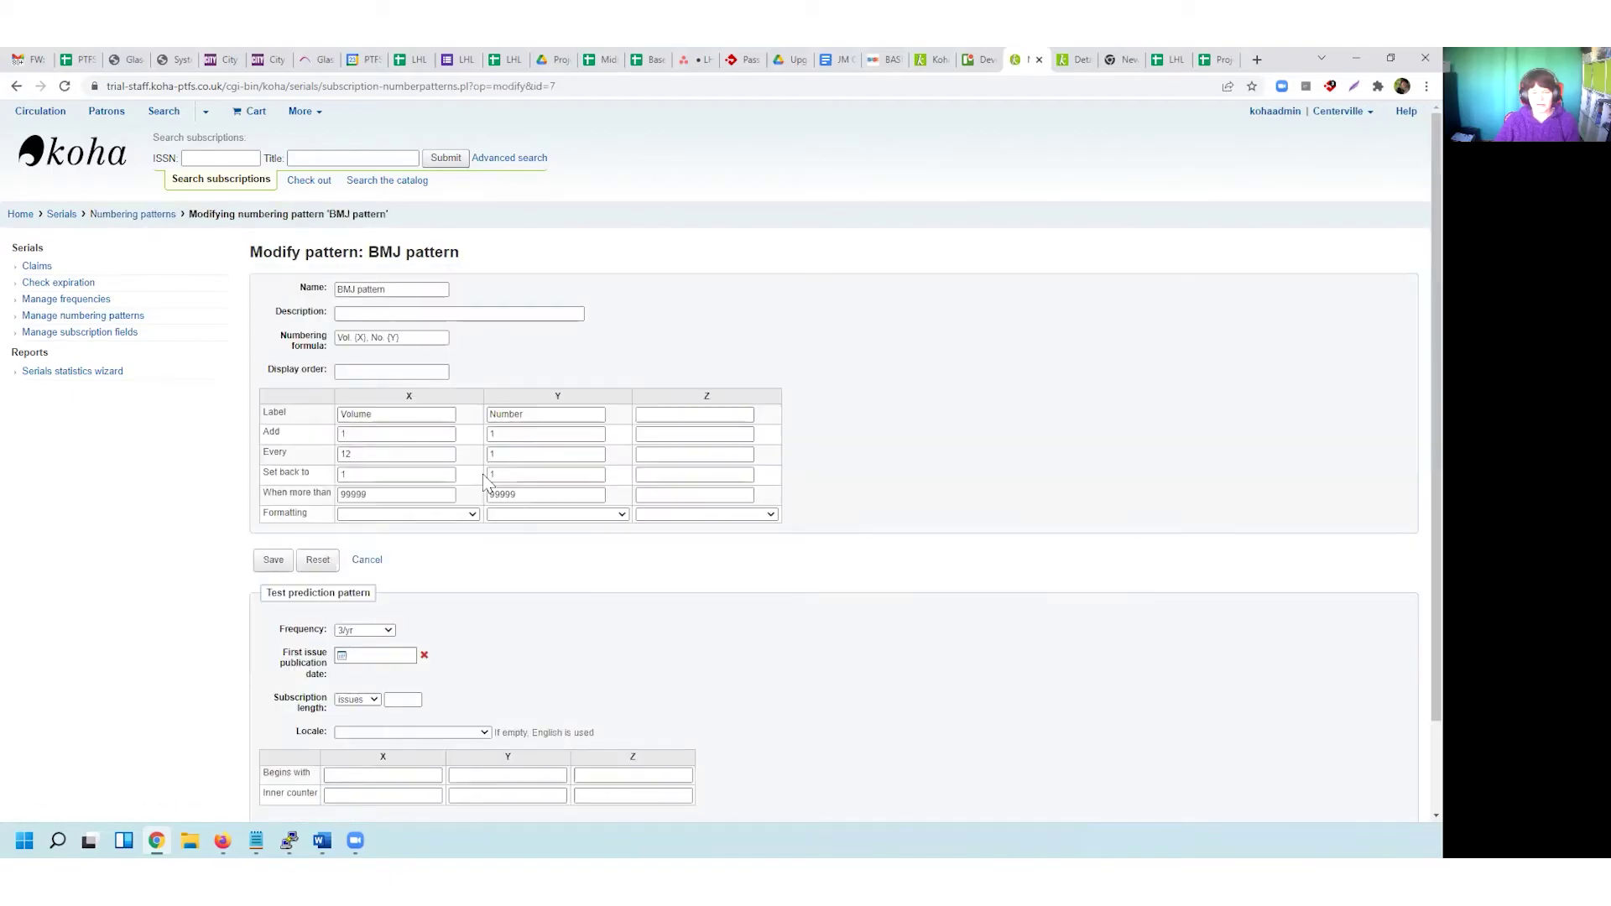
{"action": "left_click", "coordinate": [358, 375]}
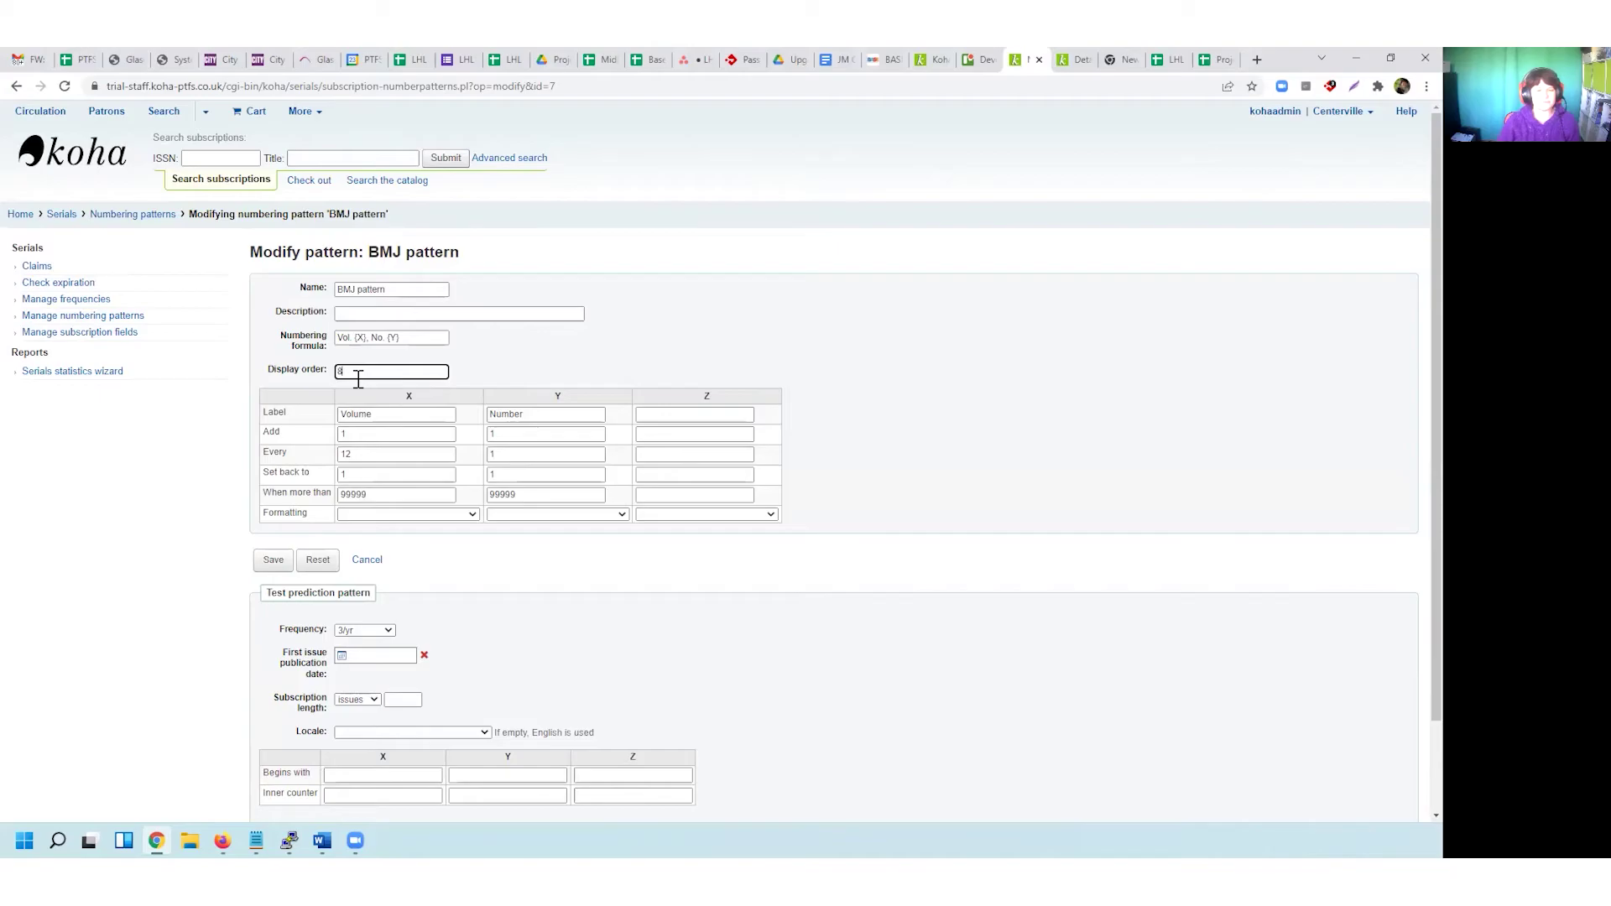
{"action": "scroll", "coordinate": [380, 481], "scroll_direction": "down", "scroll_amount": 2}
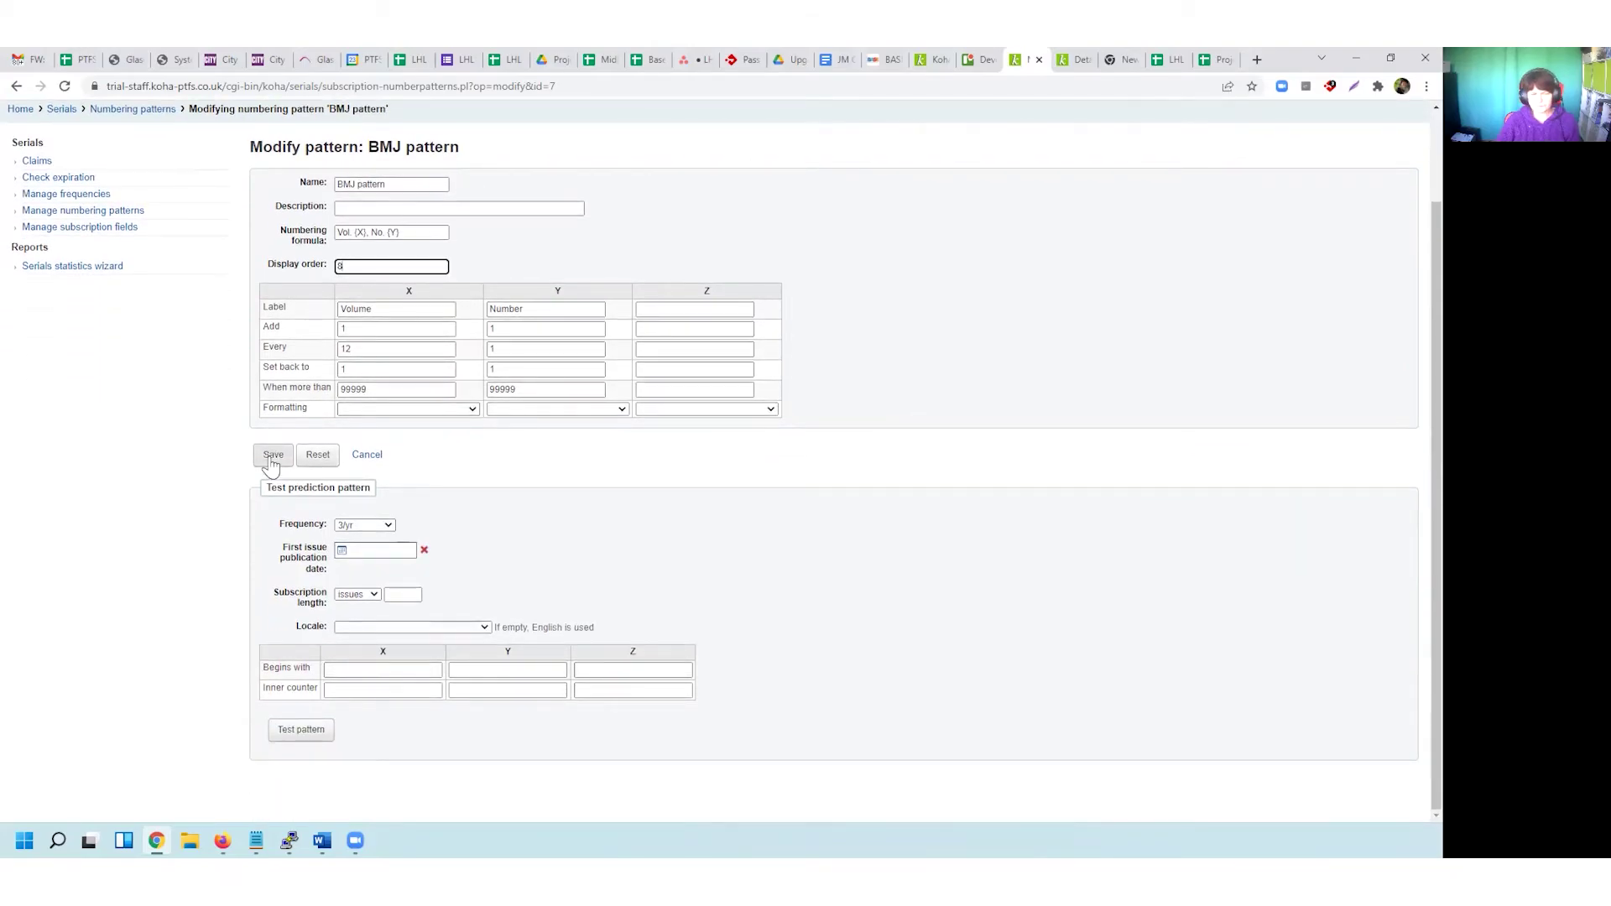
{"action": "left_click", "coordinate": [273, 455]}
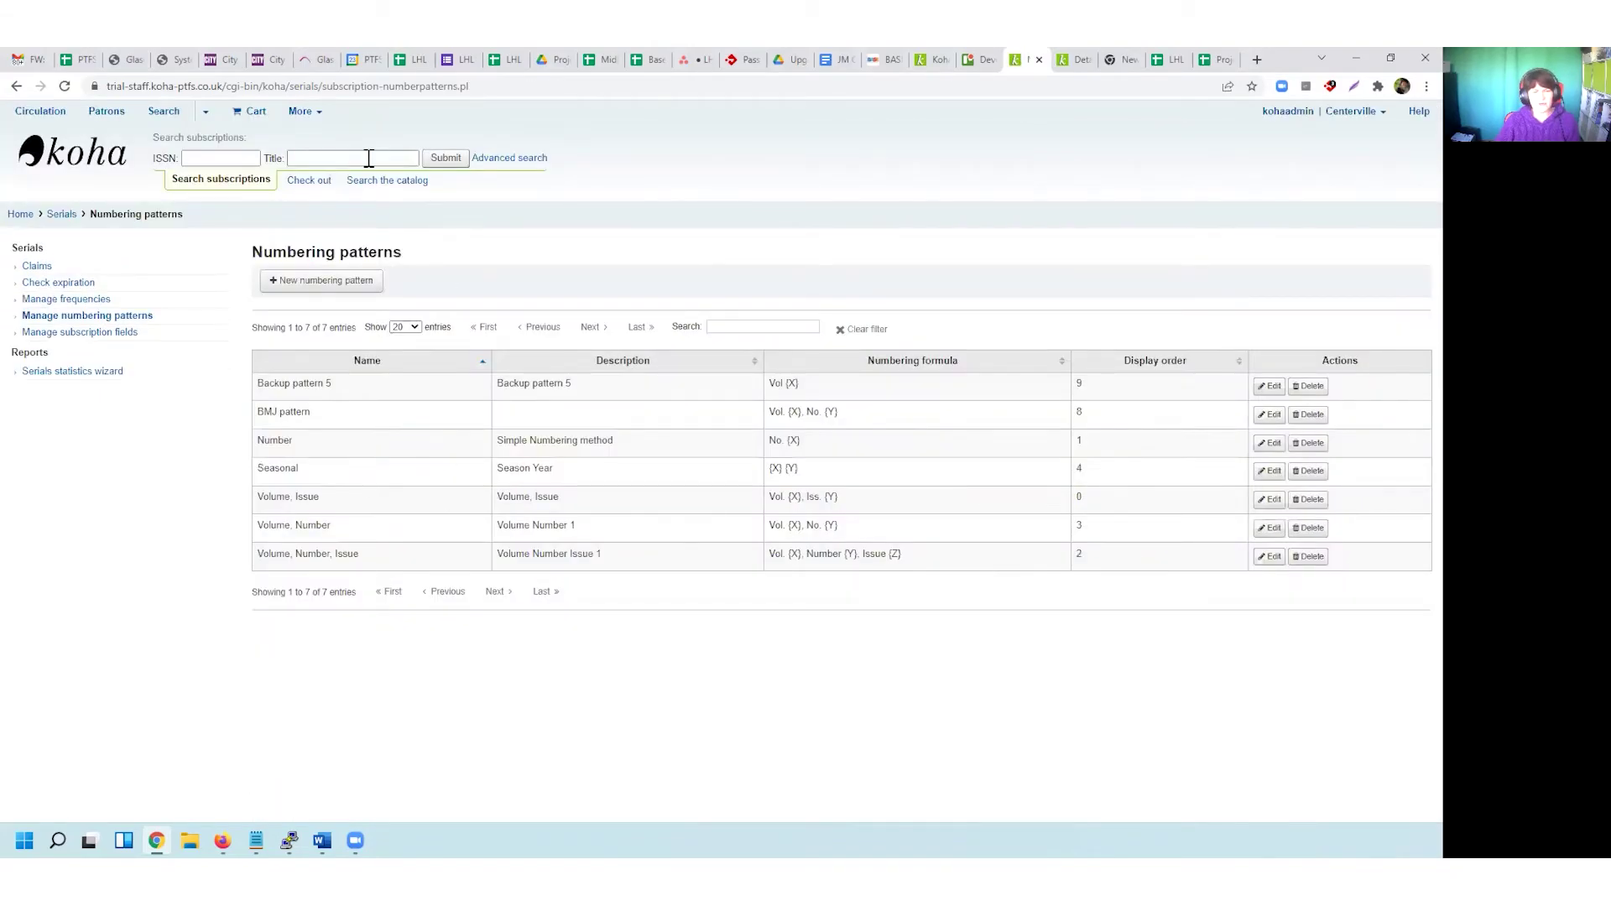
- Search the serial subscriptions by title for bmj, list all subscriptions with a blank search, and open the British Medical Journal subscription
{"action": "left_click", "coordinate": [322, 156]}
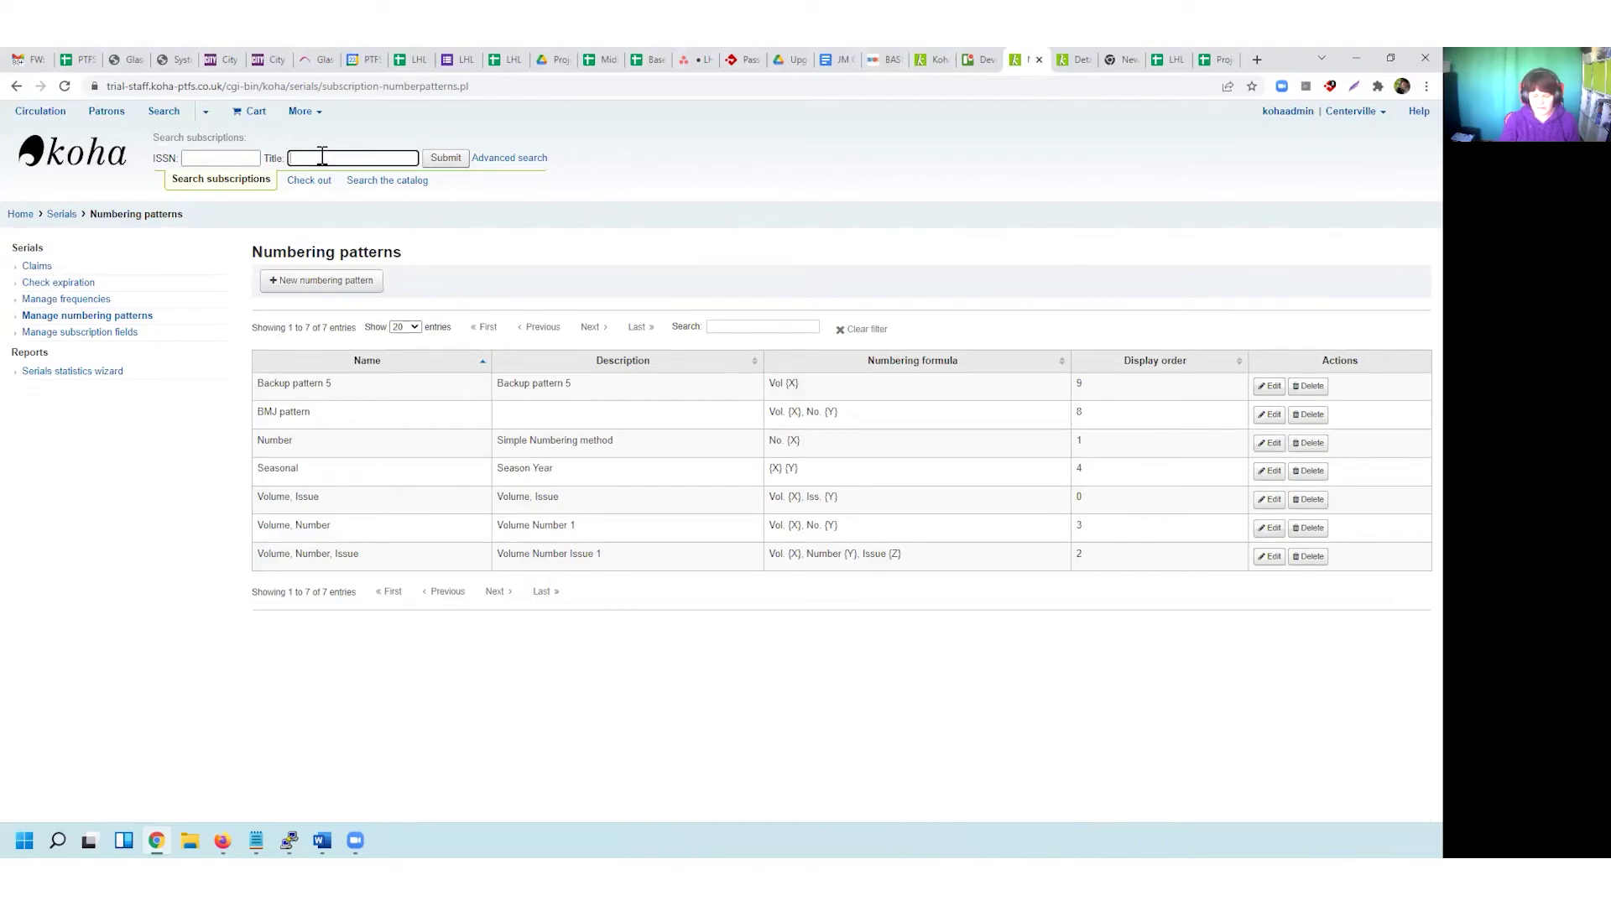
{"action": "type", "text": "bmj"}
{"action": "key", "text": "Return"}
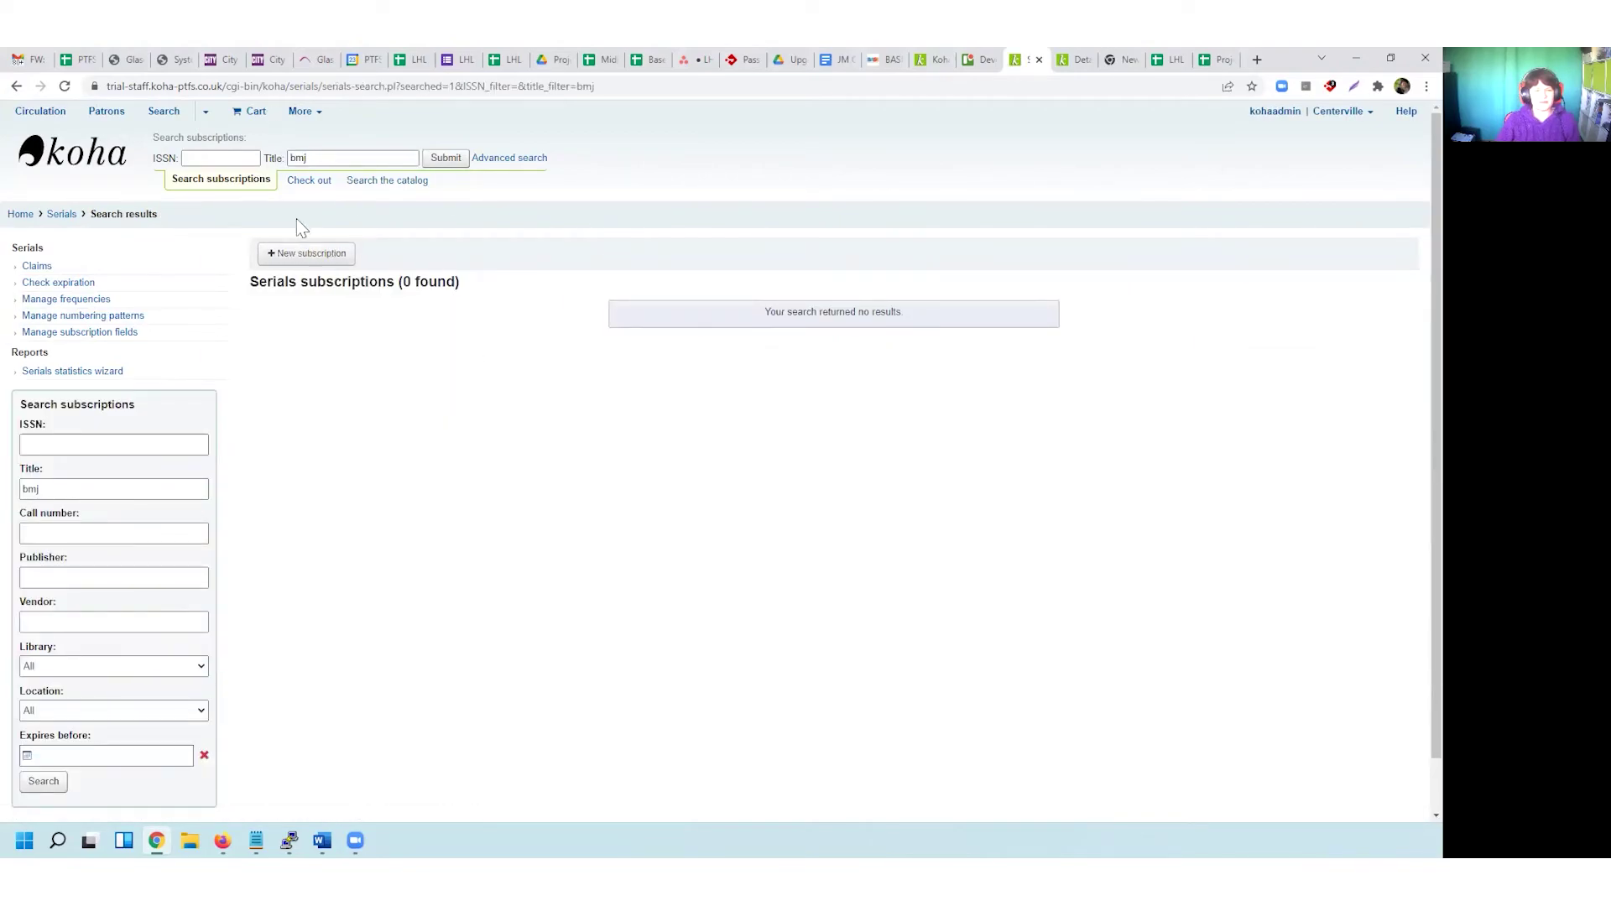
{"action": "double_click", "coordinate": [327, 162]}
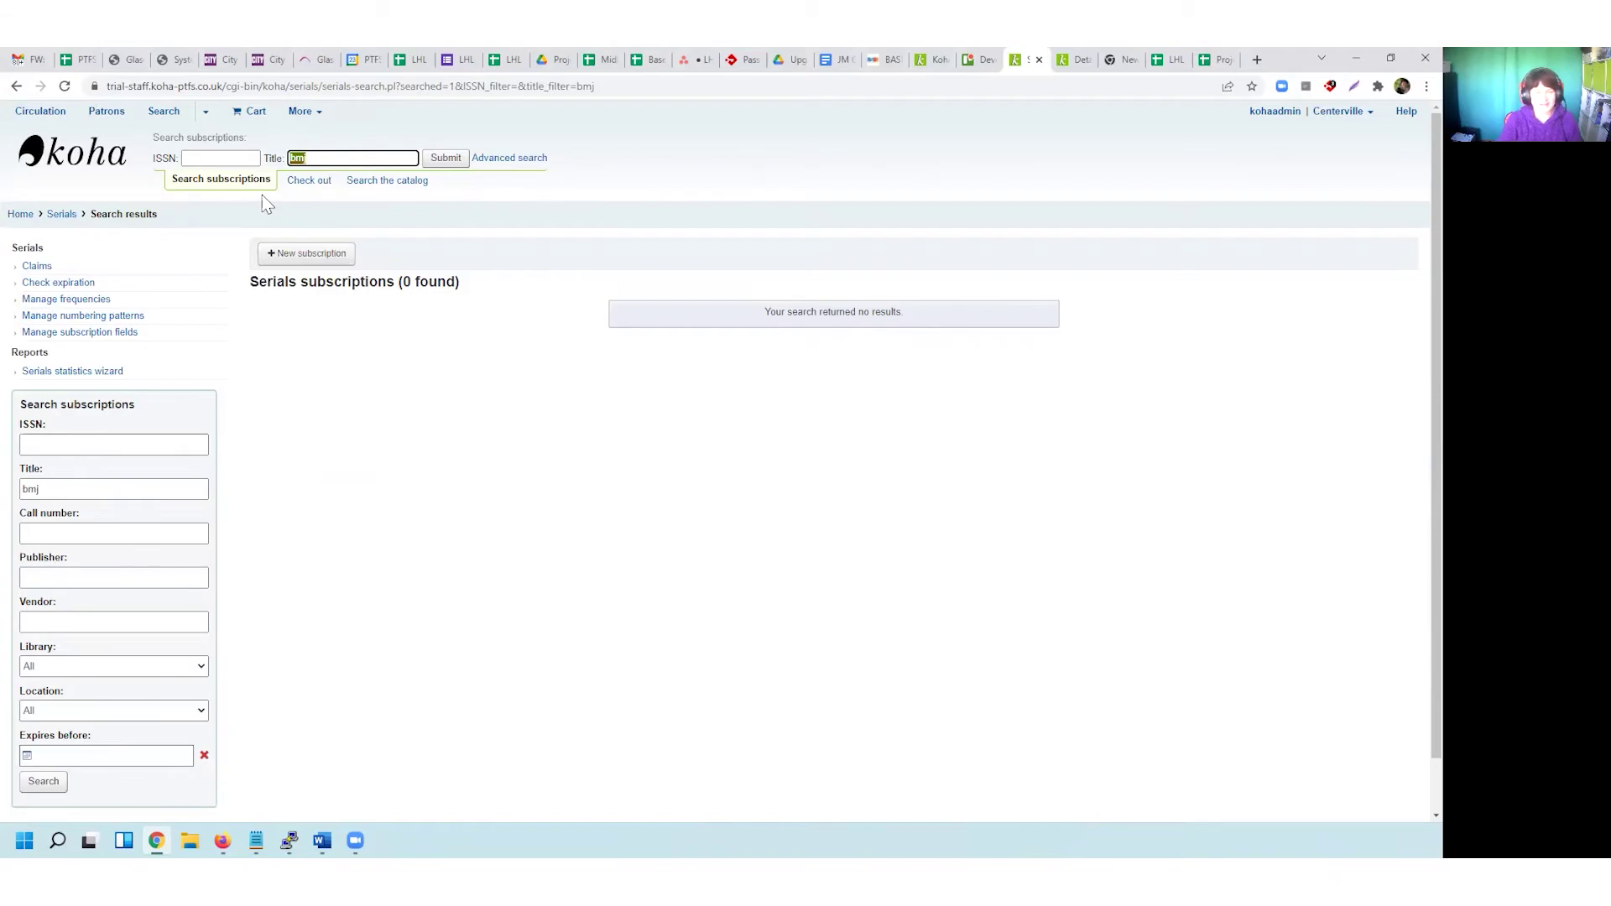
{"action": "key", "text": "BackSpace"}
{"action": "left_click", "coordinate": [445, 158]}
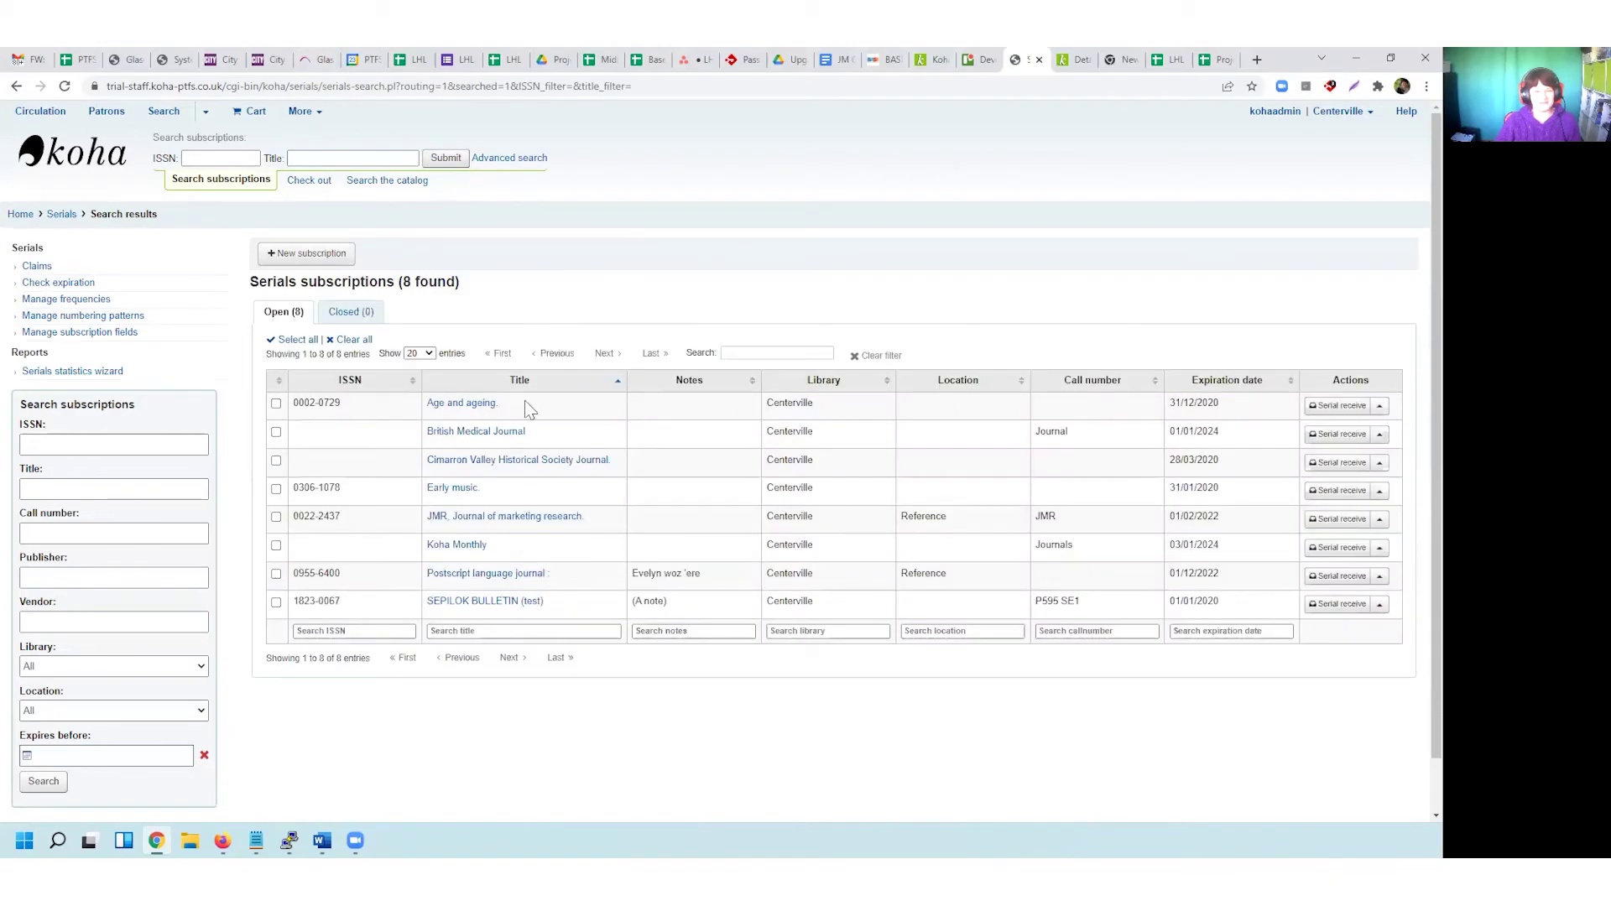
{"action": "left_click", "coordinate": [461, 433]}
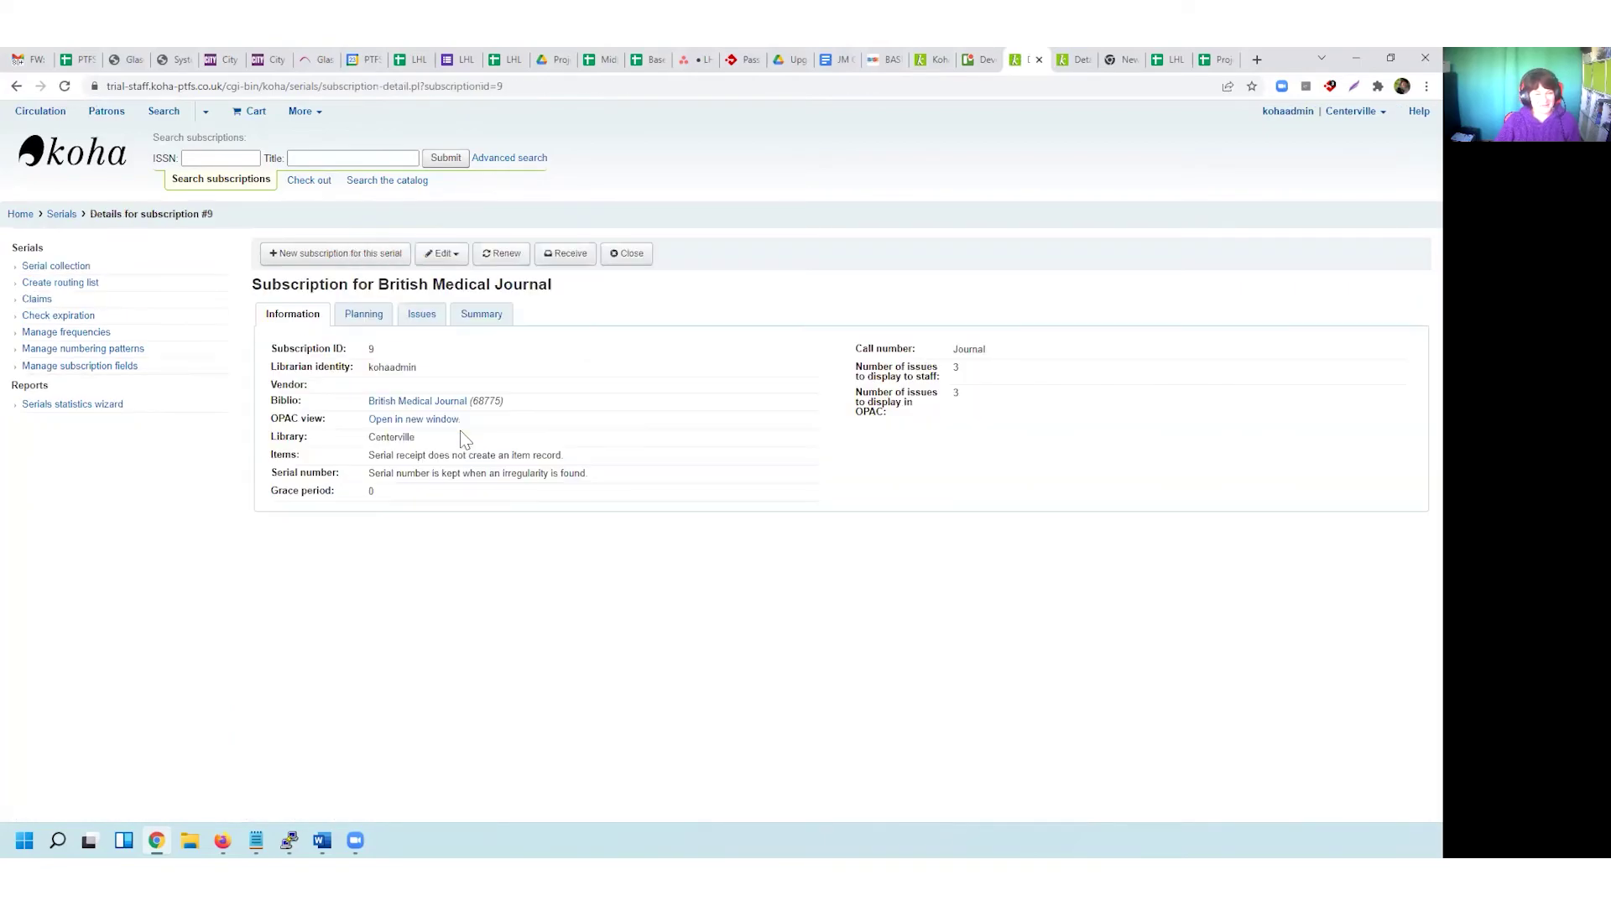
- Open the British Medical Journal subscription for editing and proceed to its serials planning page without linking a vendor
{"action": "left_click", "coordinate": [443, 253]}
{"action": "left_click", "coordinate": [464, 282]}
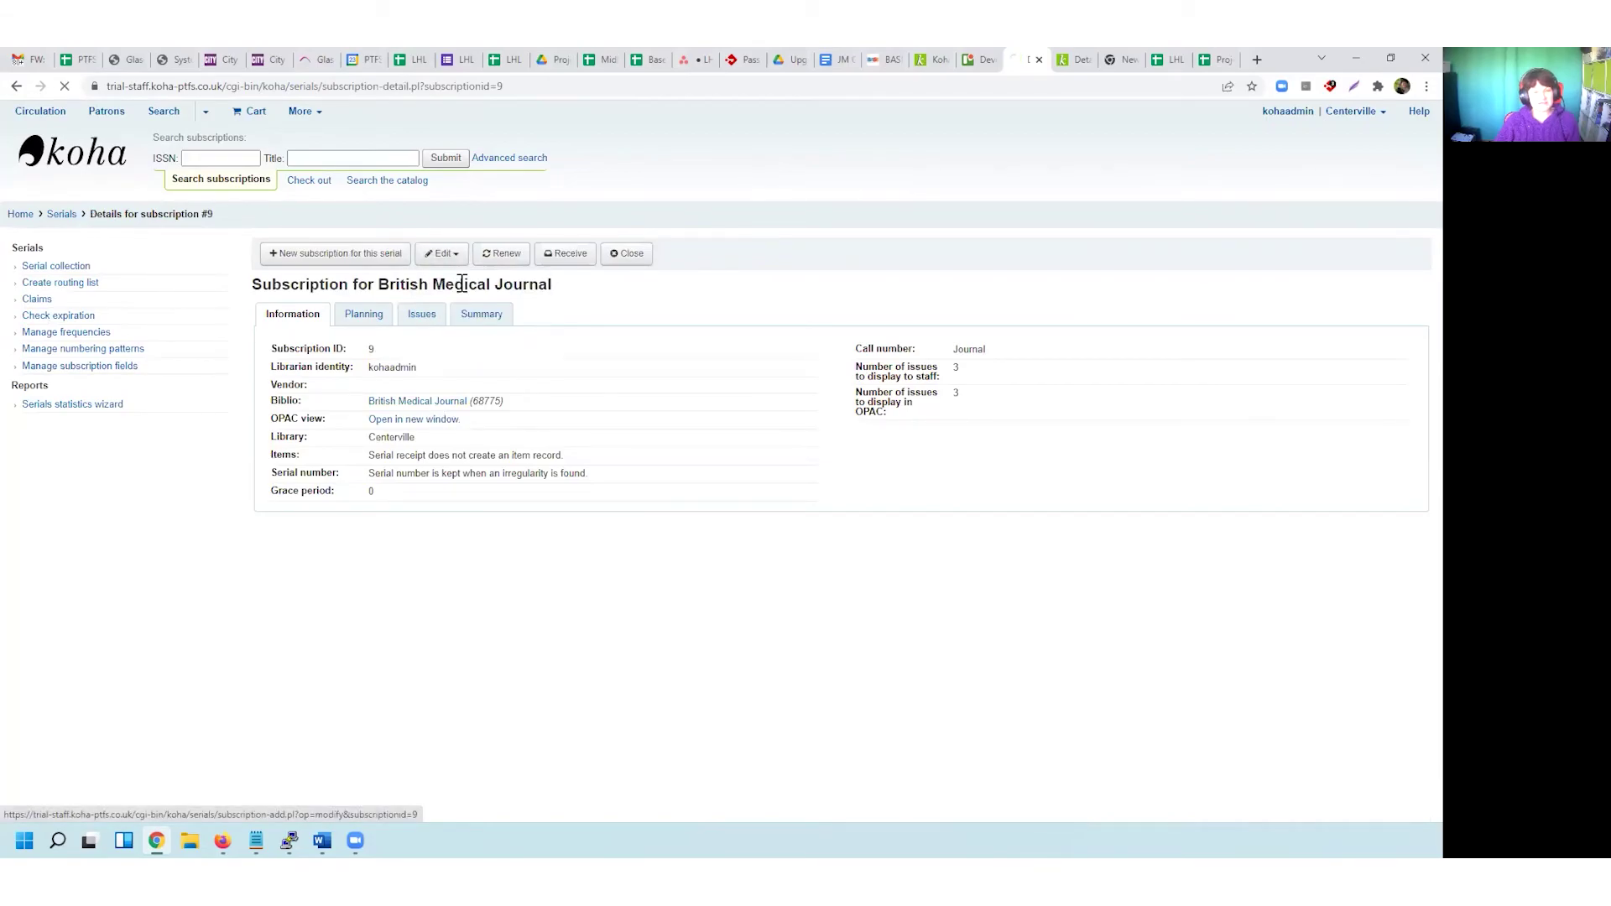
{"action": "scroll", "coordinate": [677, 520], "scroll_direction": "down", "scroll_amount": 3}
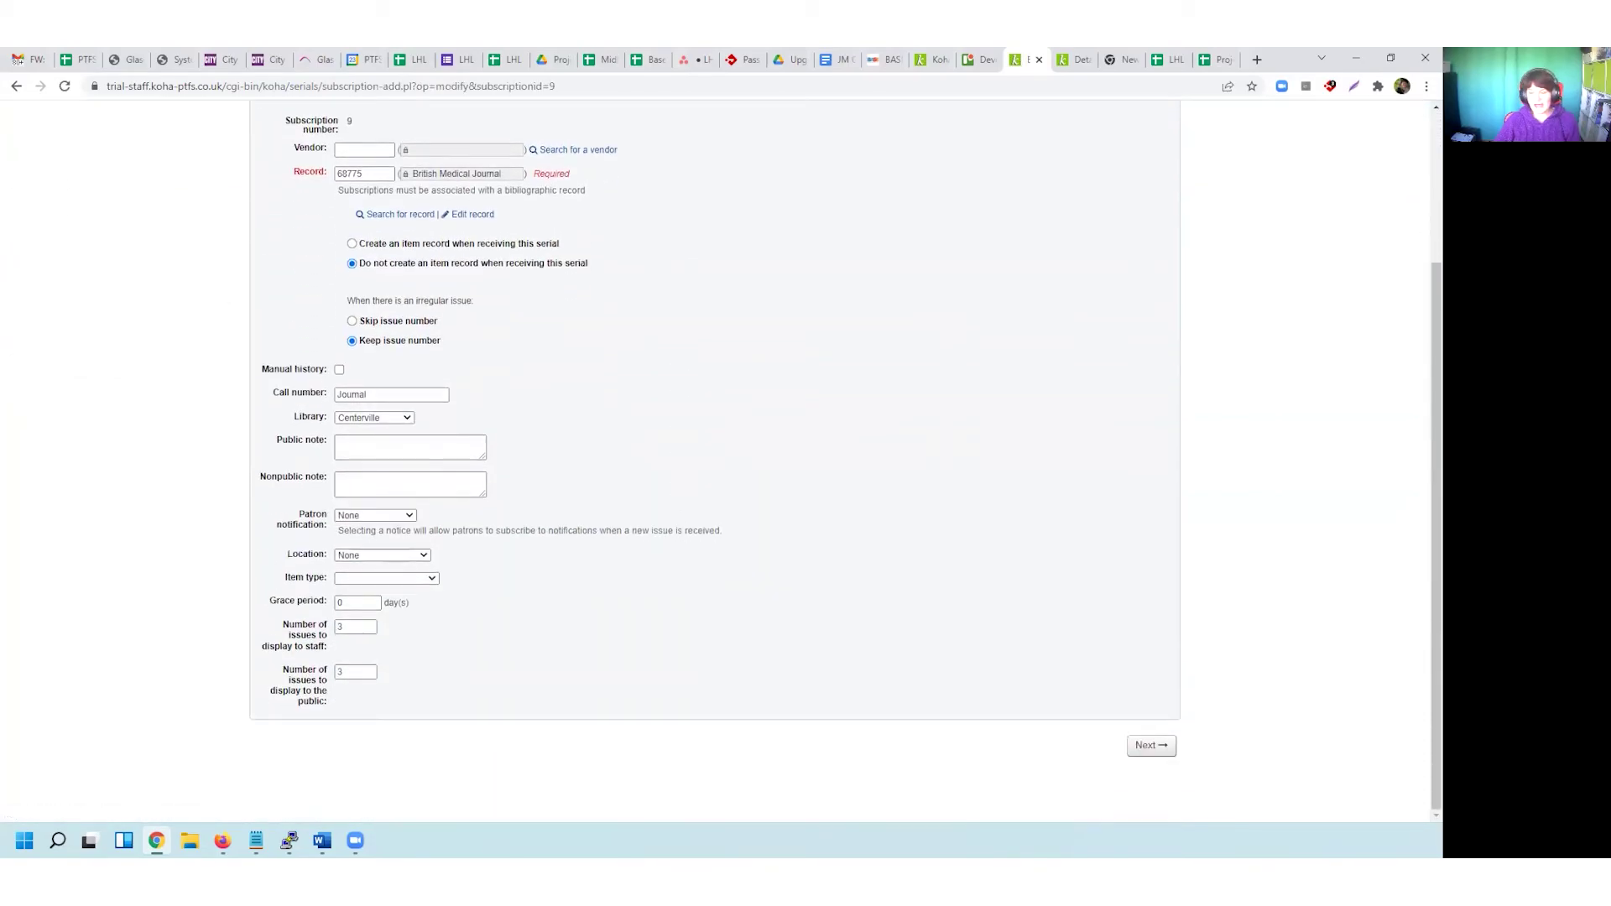
{"action": "left_click", "coordinate": [1148, 746]}
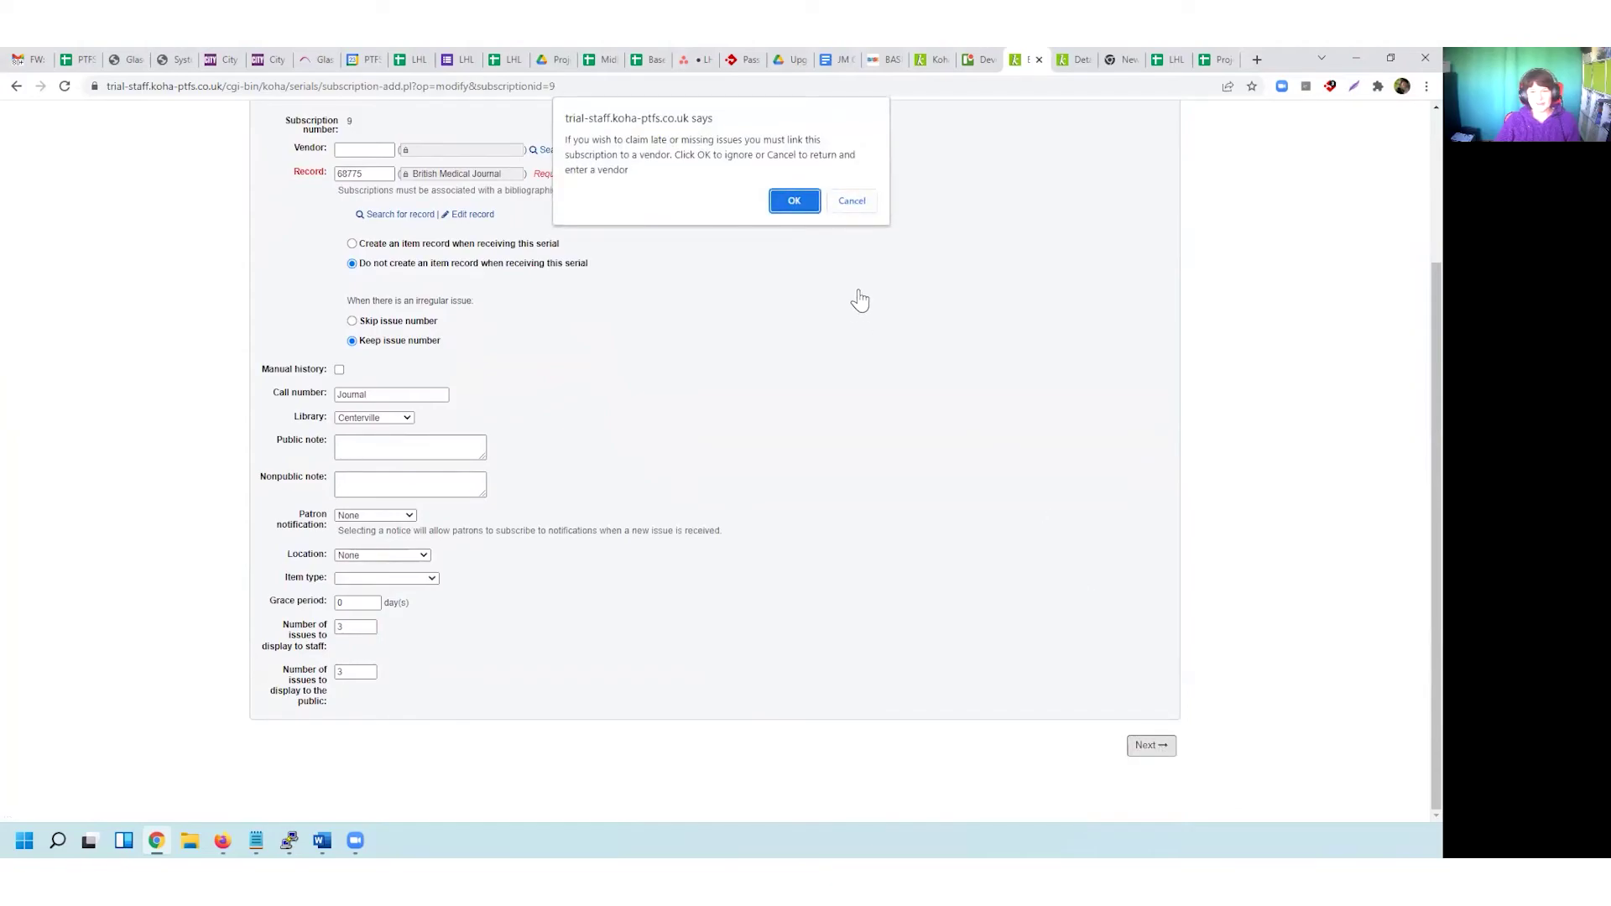
{"action": "left_click", "coordinate": [797, 201]}
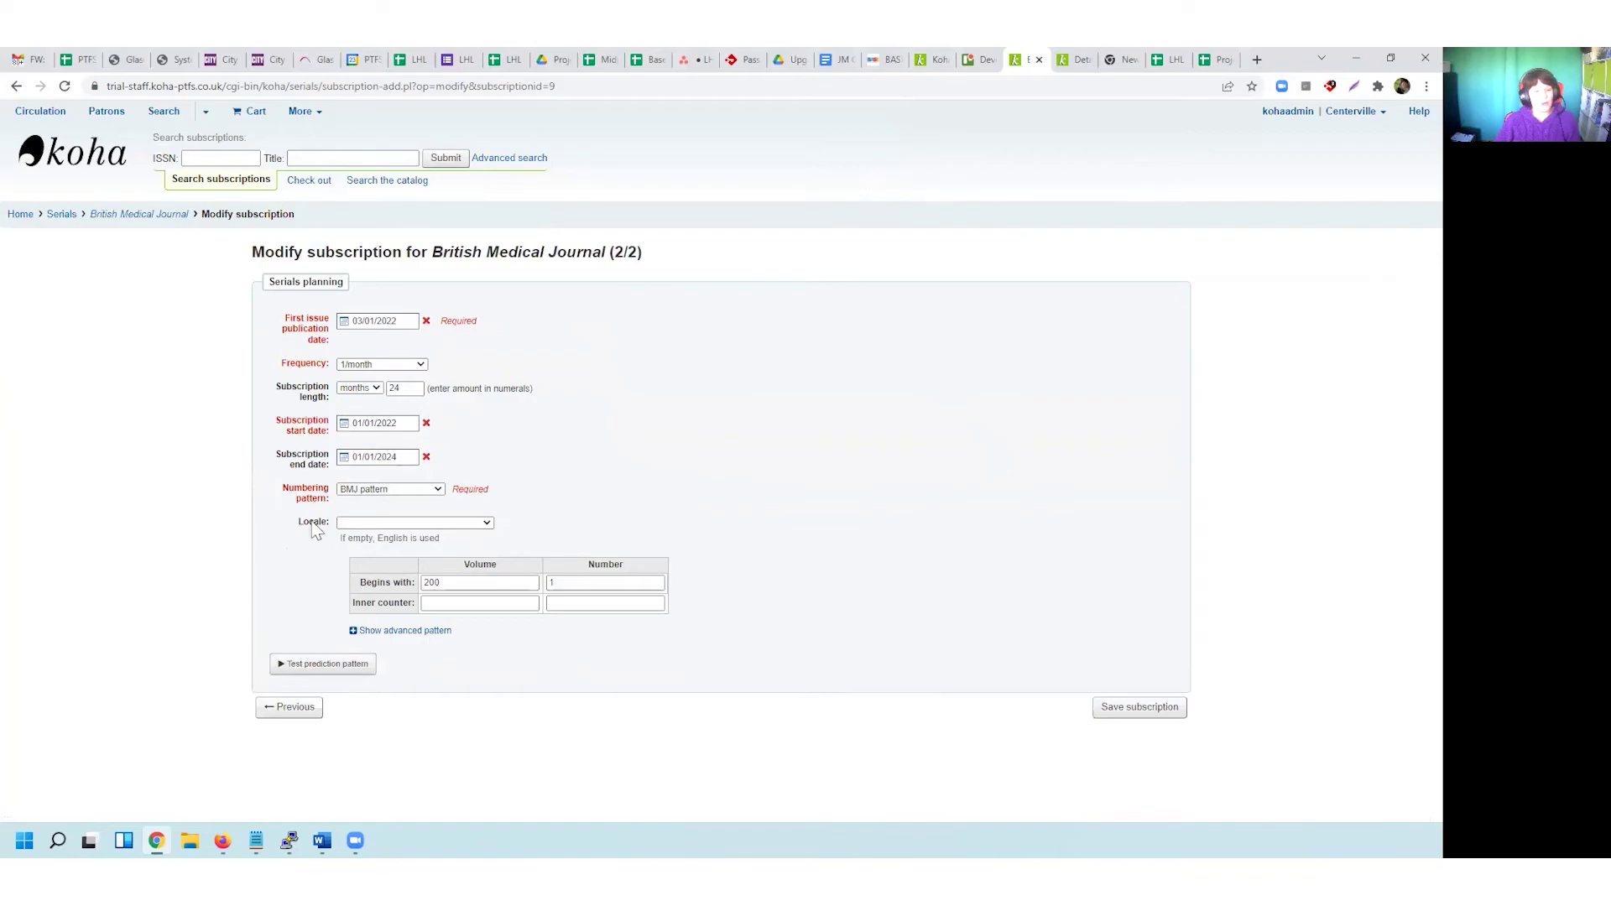
- Look through the available numbering patterns on the planning page to check the order in which they are offered
{"action": "triple_click", "coordinate": [324, 501]}
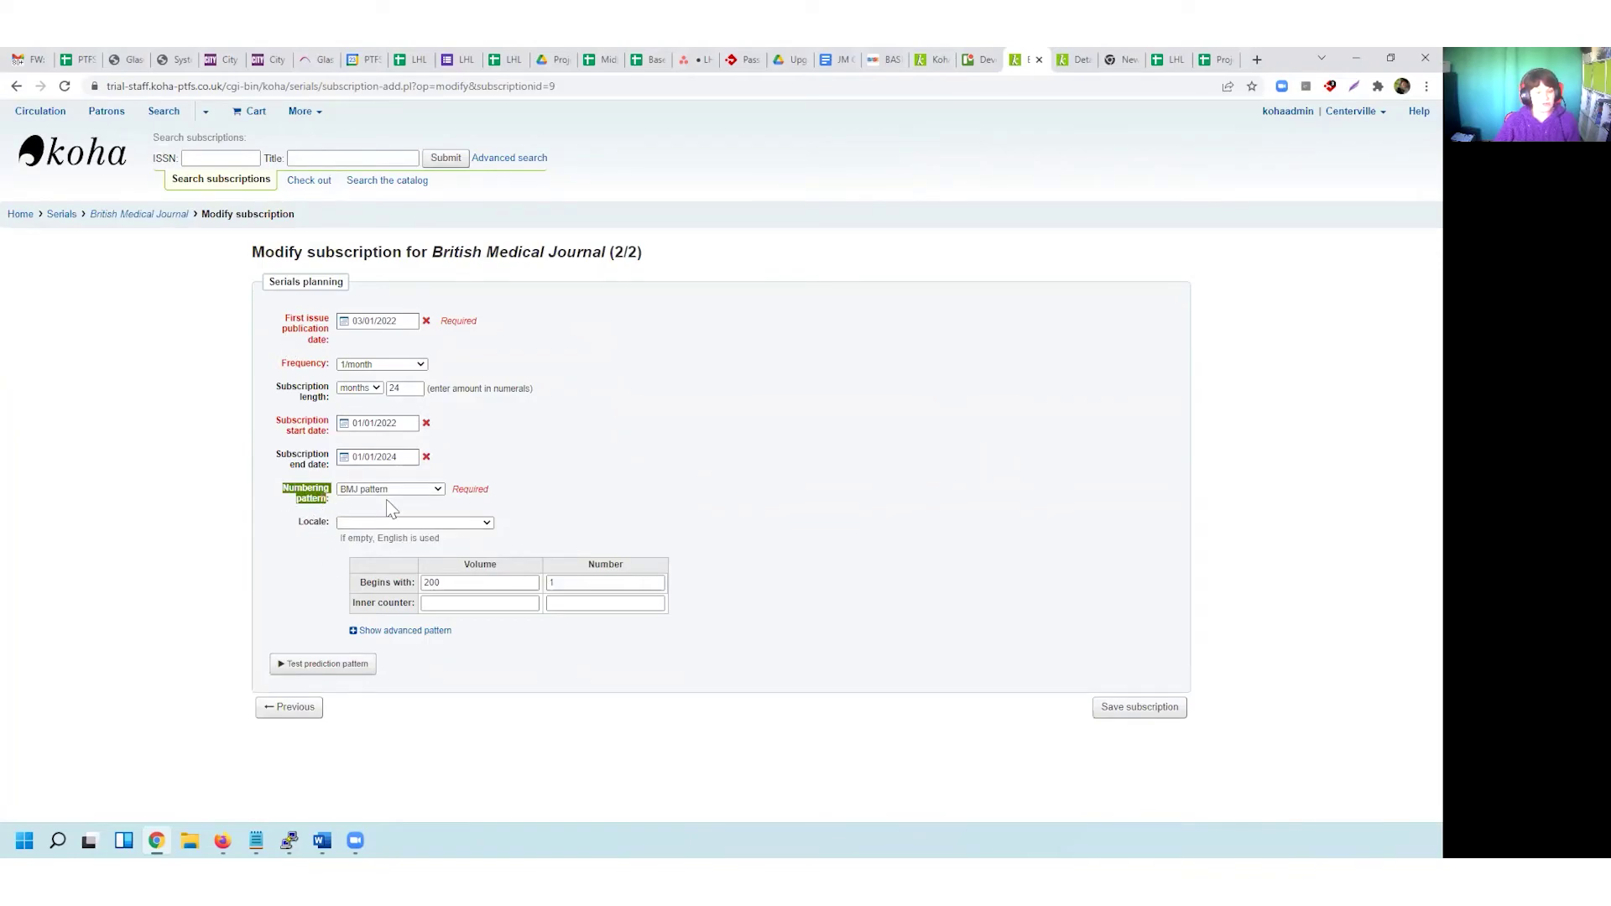
{"action": "left_click", "coordinate": [437, 490]}
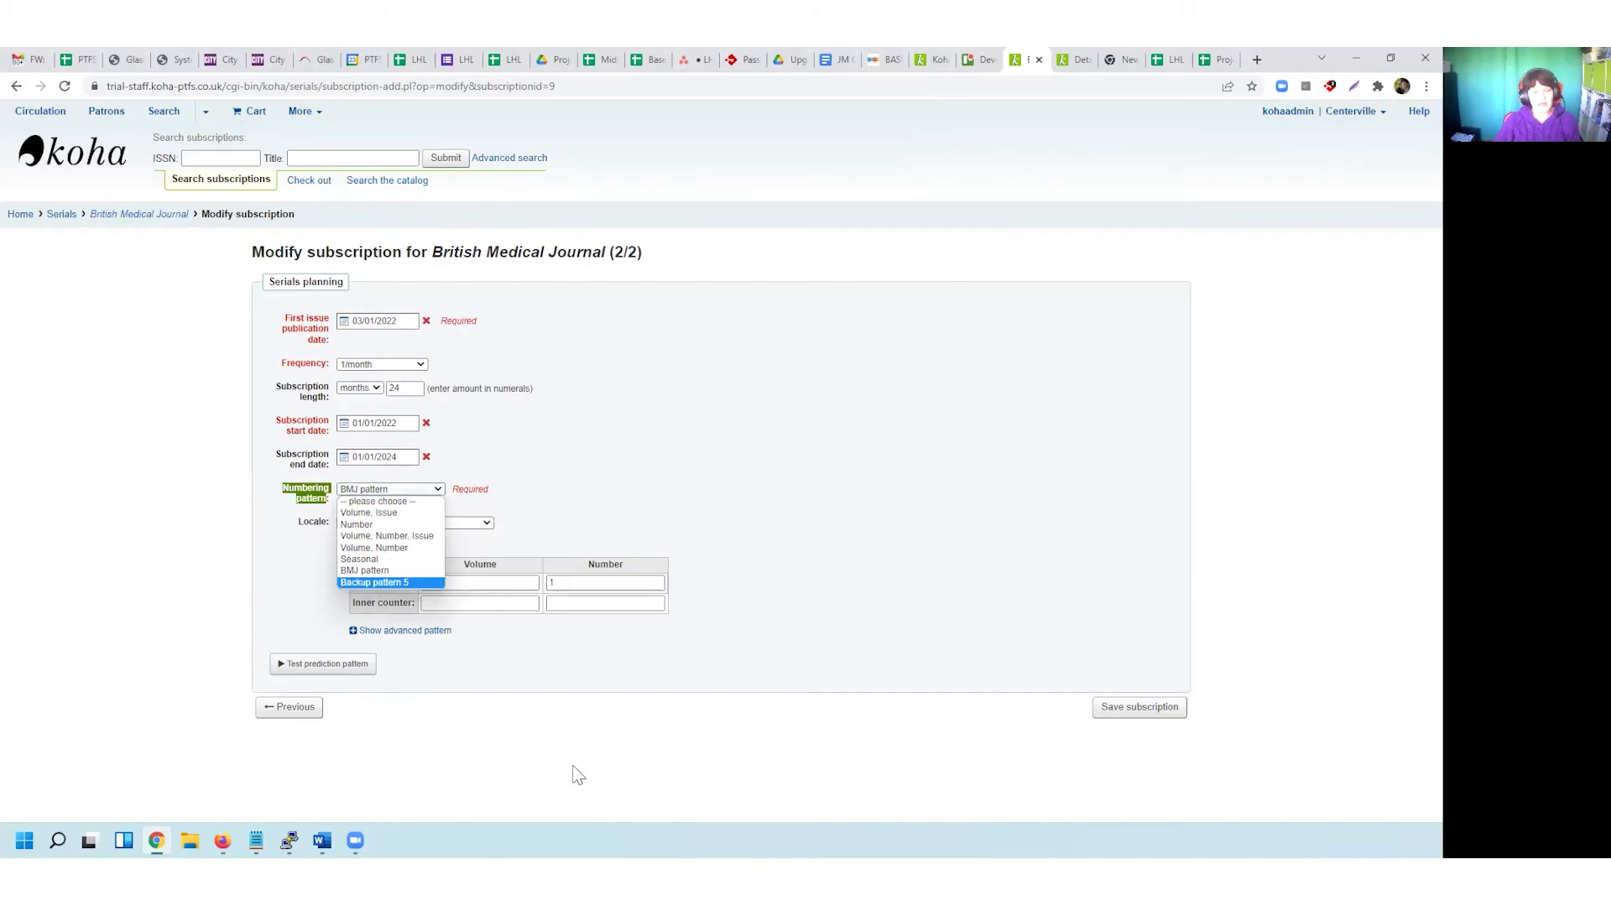
{"action": "key", "text": "Up"}
{"action": "key", "text": "Up"}
{"action": "key", "text": "Up"}
{"action": "key", "text": "Up"}
{"action": "key", "text": "Up"}
{"action": "key", "text": "Up"}
{"action": "key", "text": "Up"}
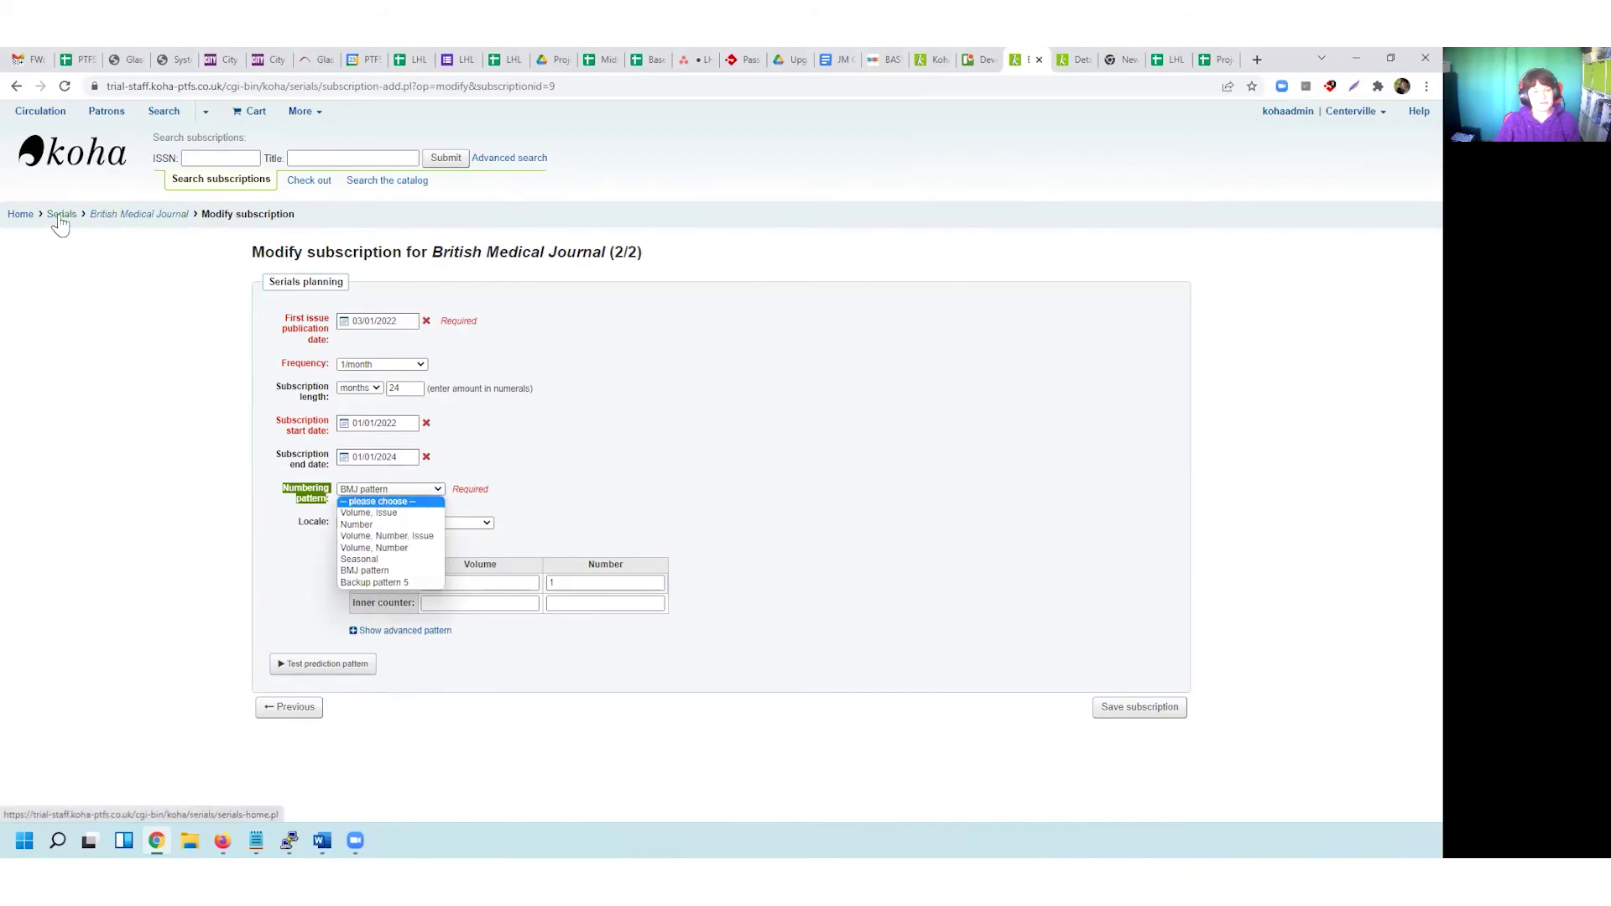
- Leave the subscription form and open the Volume, Number pattern for editing from the Serials numbering patterns list
{"action": "left_click", "coordinate": [59, 216]}
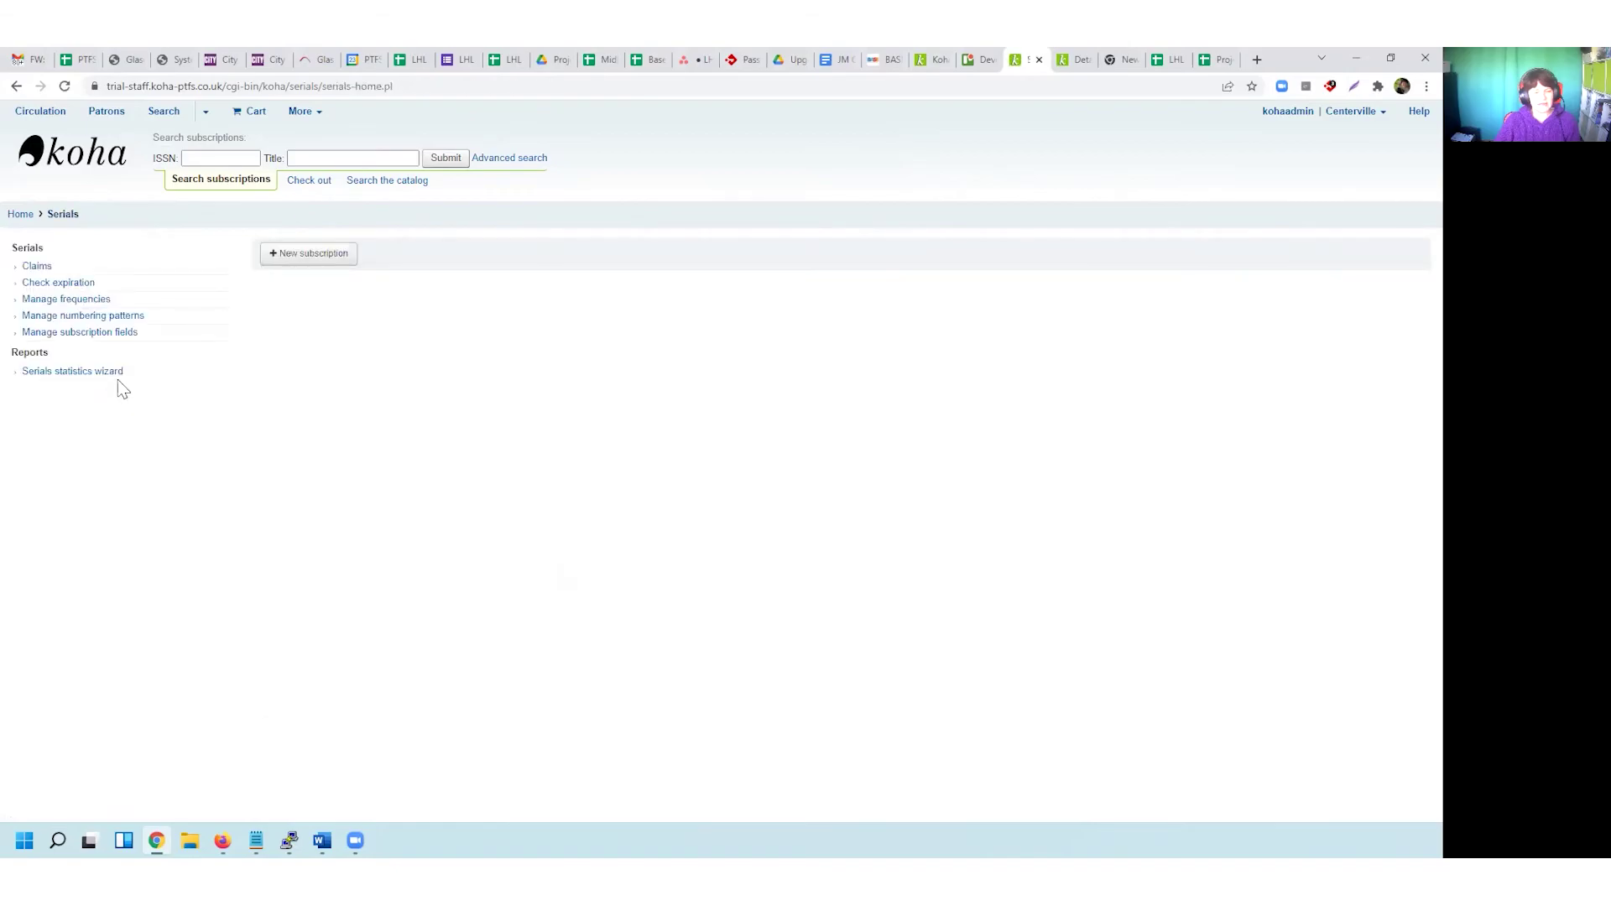
{"action": "left_click", "coordinate": [84, 318]}
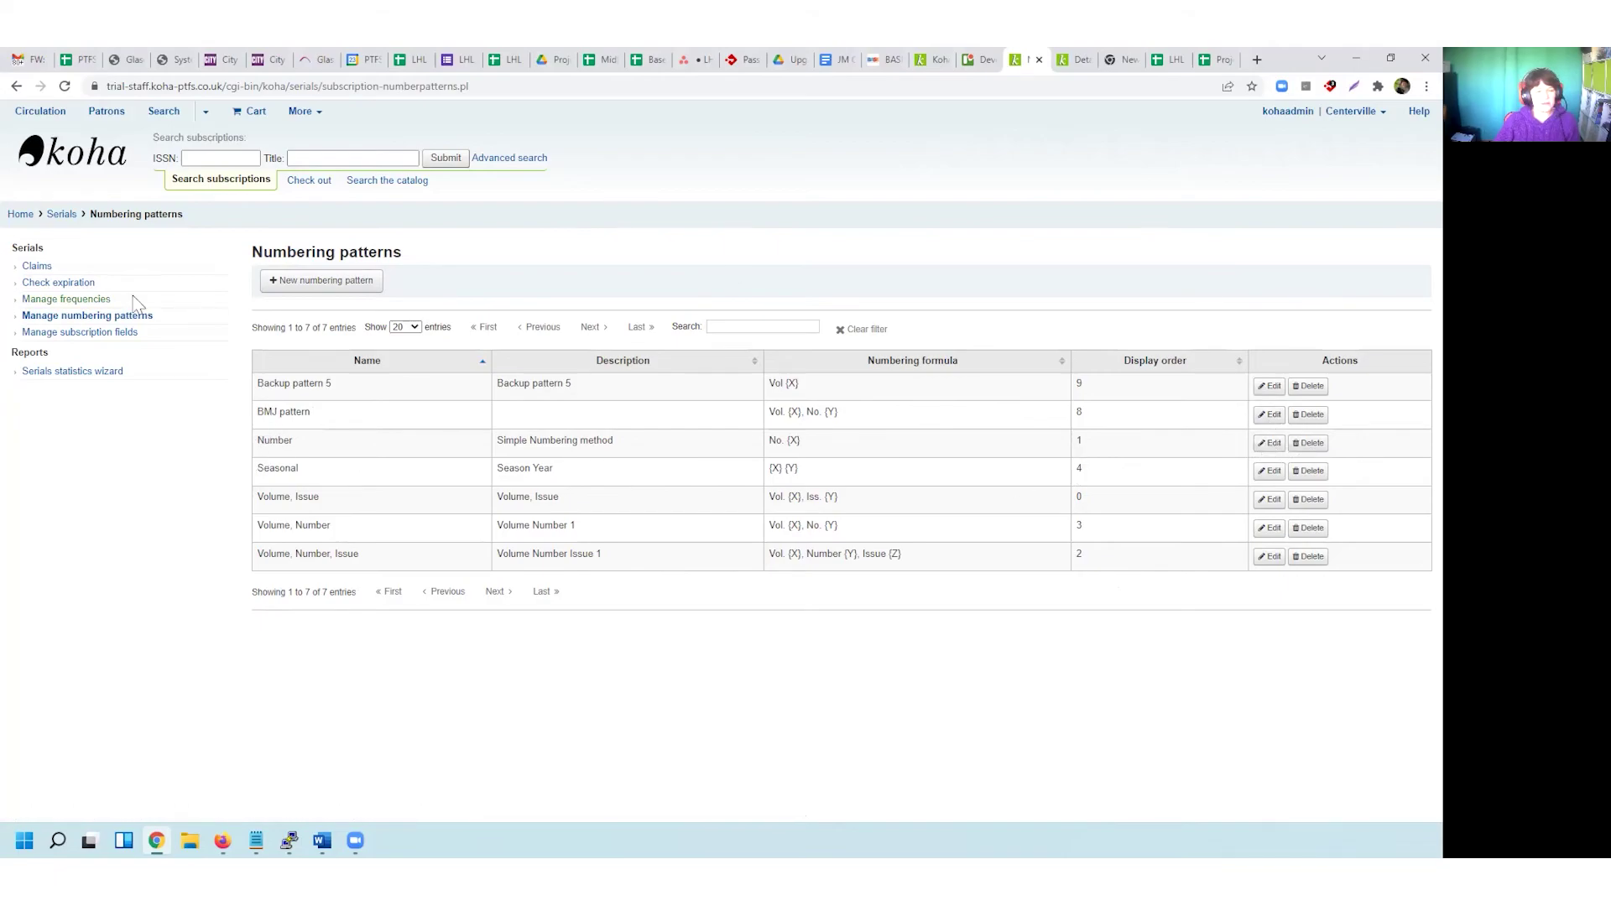
{"action": "left_click_drag", "start_coordinate": [156, 324], "coordinate": [41, 323]}
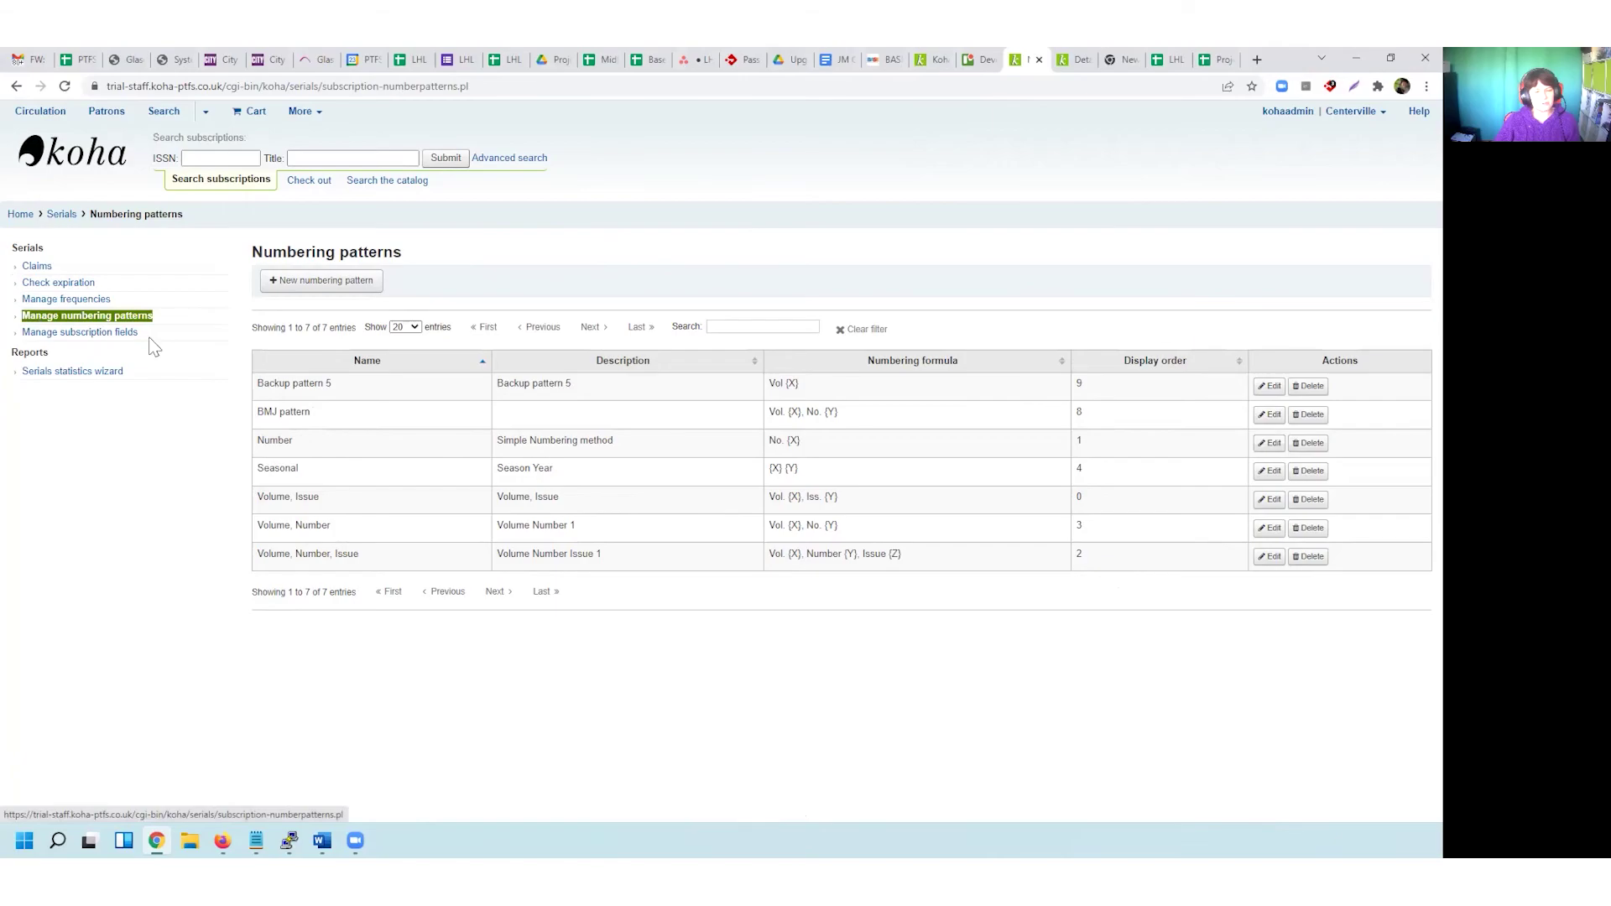
{"action": "left_click", "coordinate": [469, 288]}
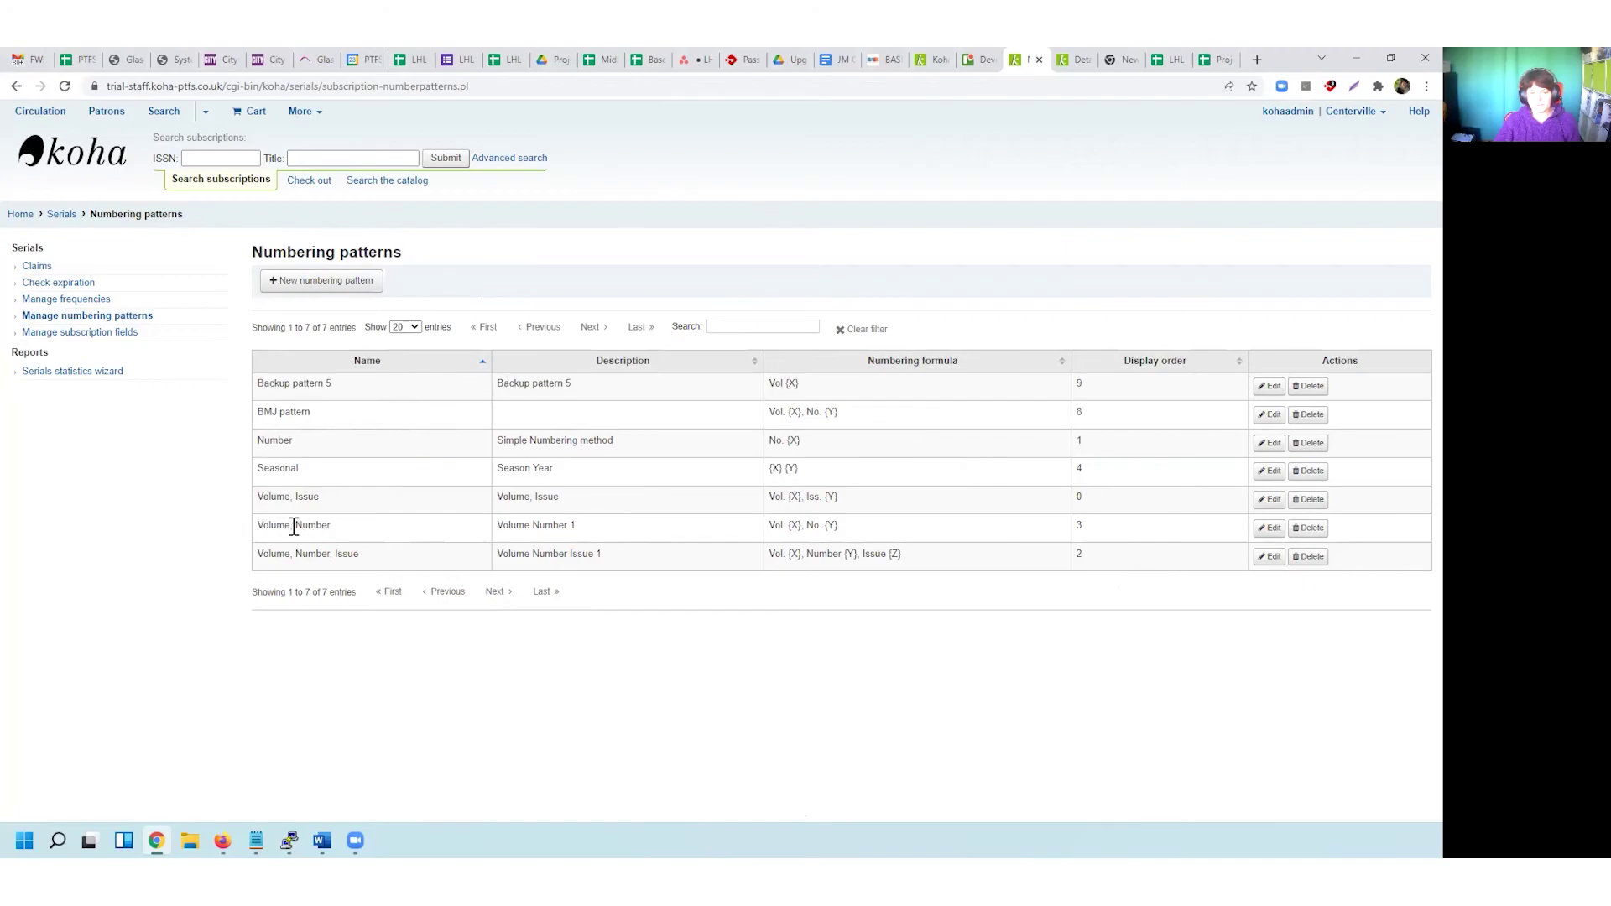
{"action": "left_click", "coordinate": [1270, 530]}
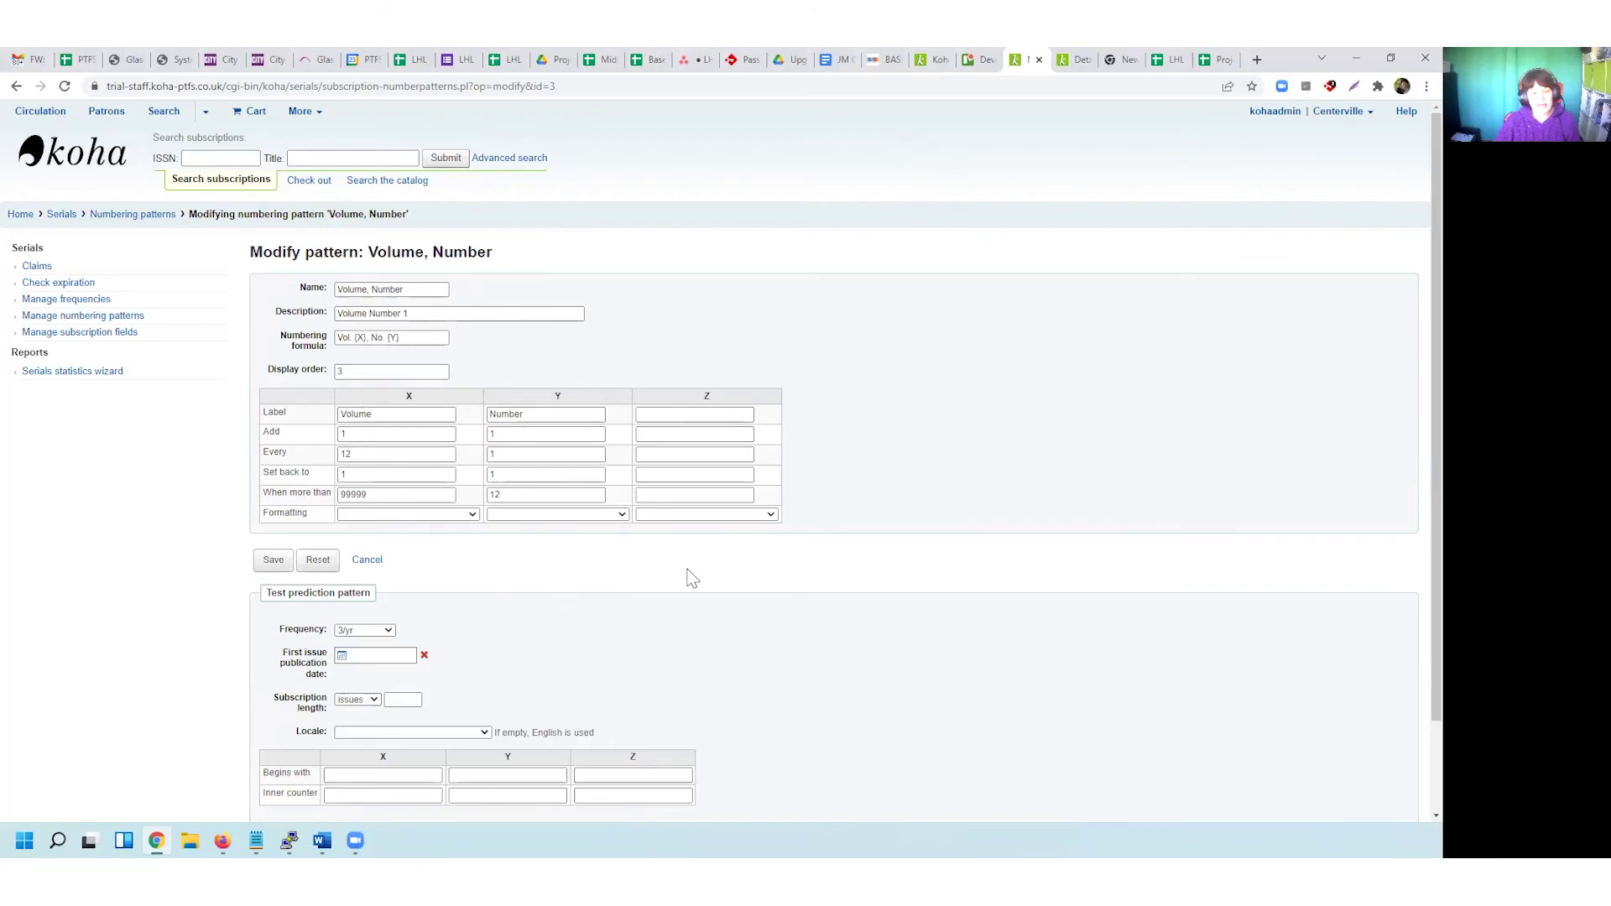
- Set the pattern's prediction test to a frequency of 1/month and a first issue publication date of 07/02/2022
{"action": "scroll", "coordinate": [690, 577], "scroll_direction": "down", "scroll_amount": 2}
{"action": "scroll", "coordinate": [690, 577], "scroll_direction": "down", "scroll_amount": 1}
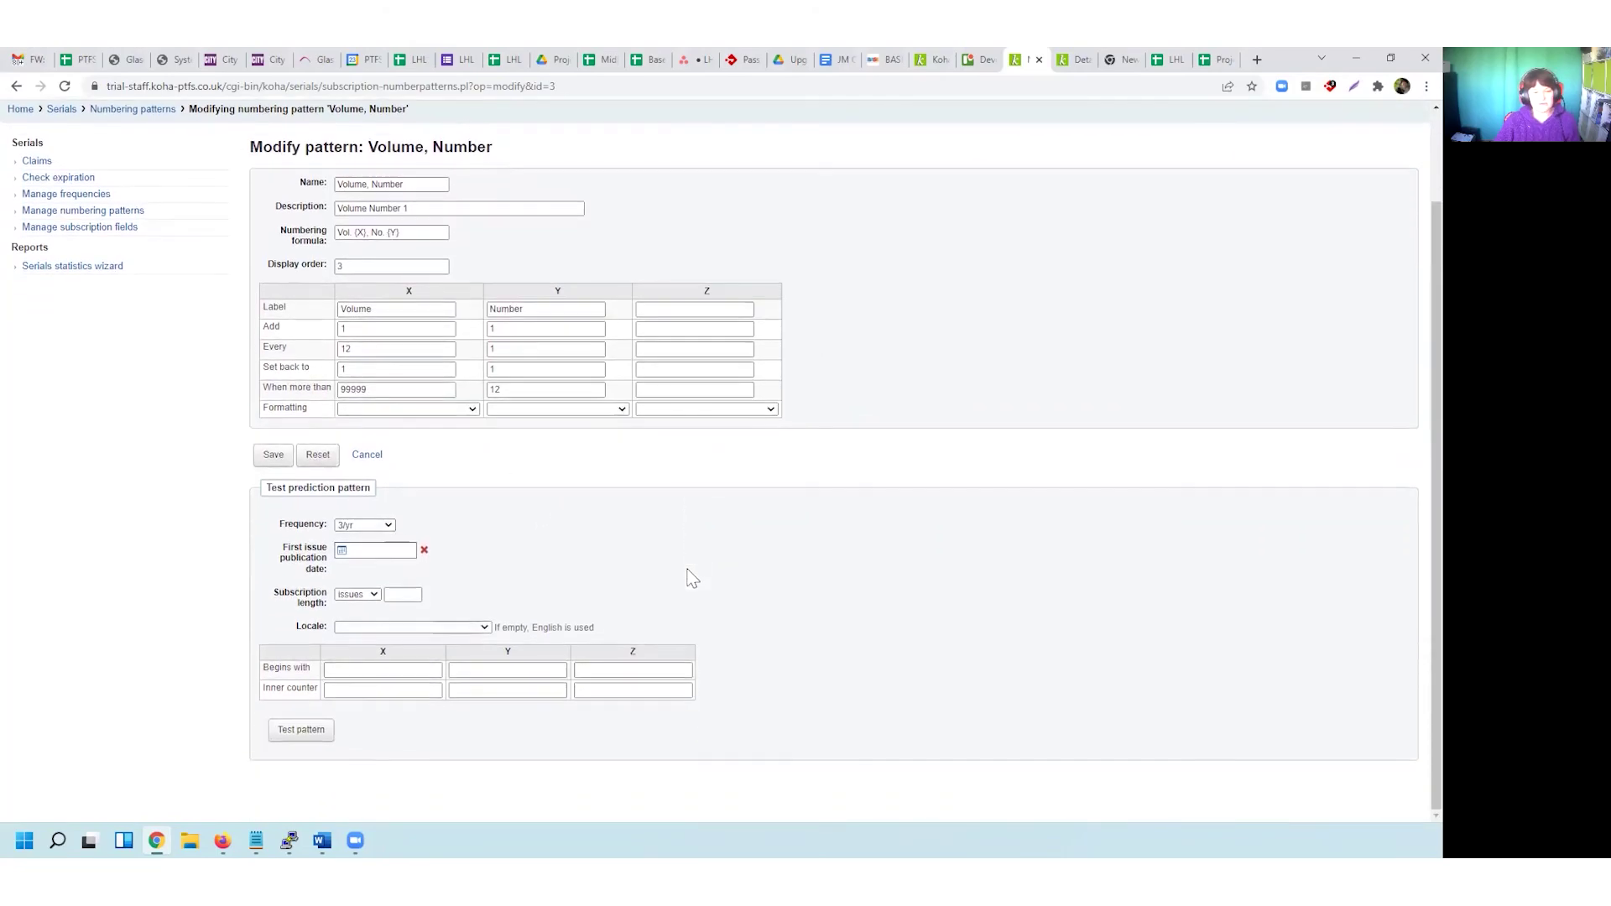
{"action": "left_click_drag", "start_coordinate": [263, 487], "coordinate": [330, 491]}
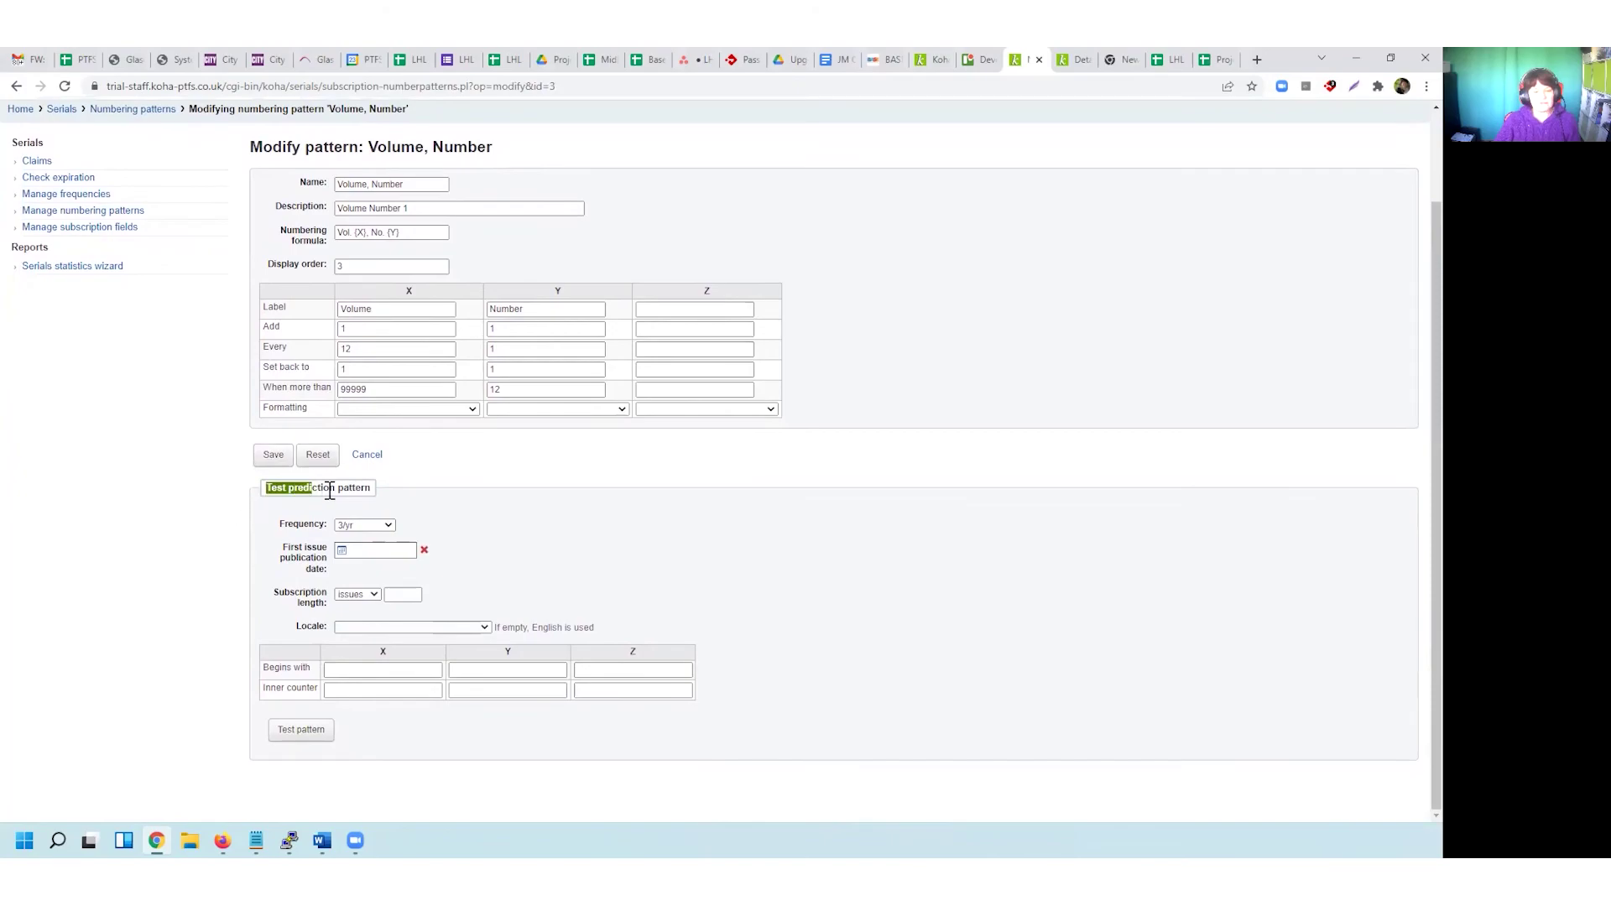
{"action": "left_click", "coordinate": [442, 499]}
{"action": "left_click", "coordinate": [386, 528]}
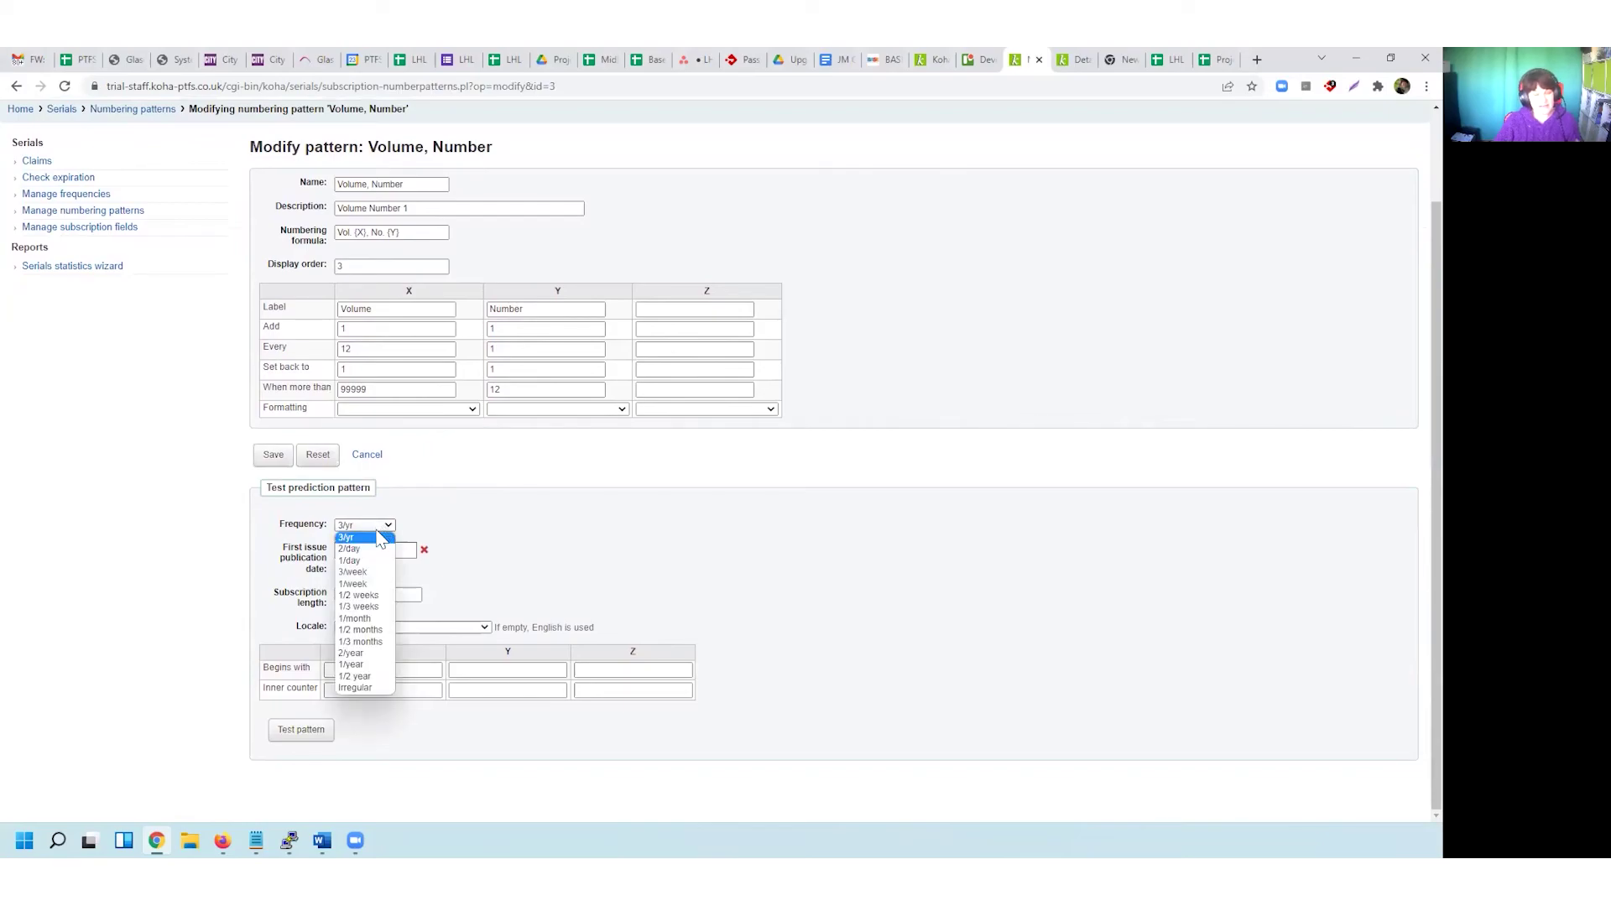
{"action": "left_click", "coordinate": [360, 623]}
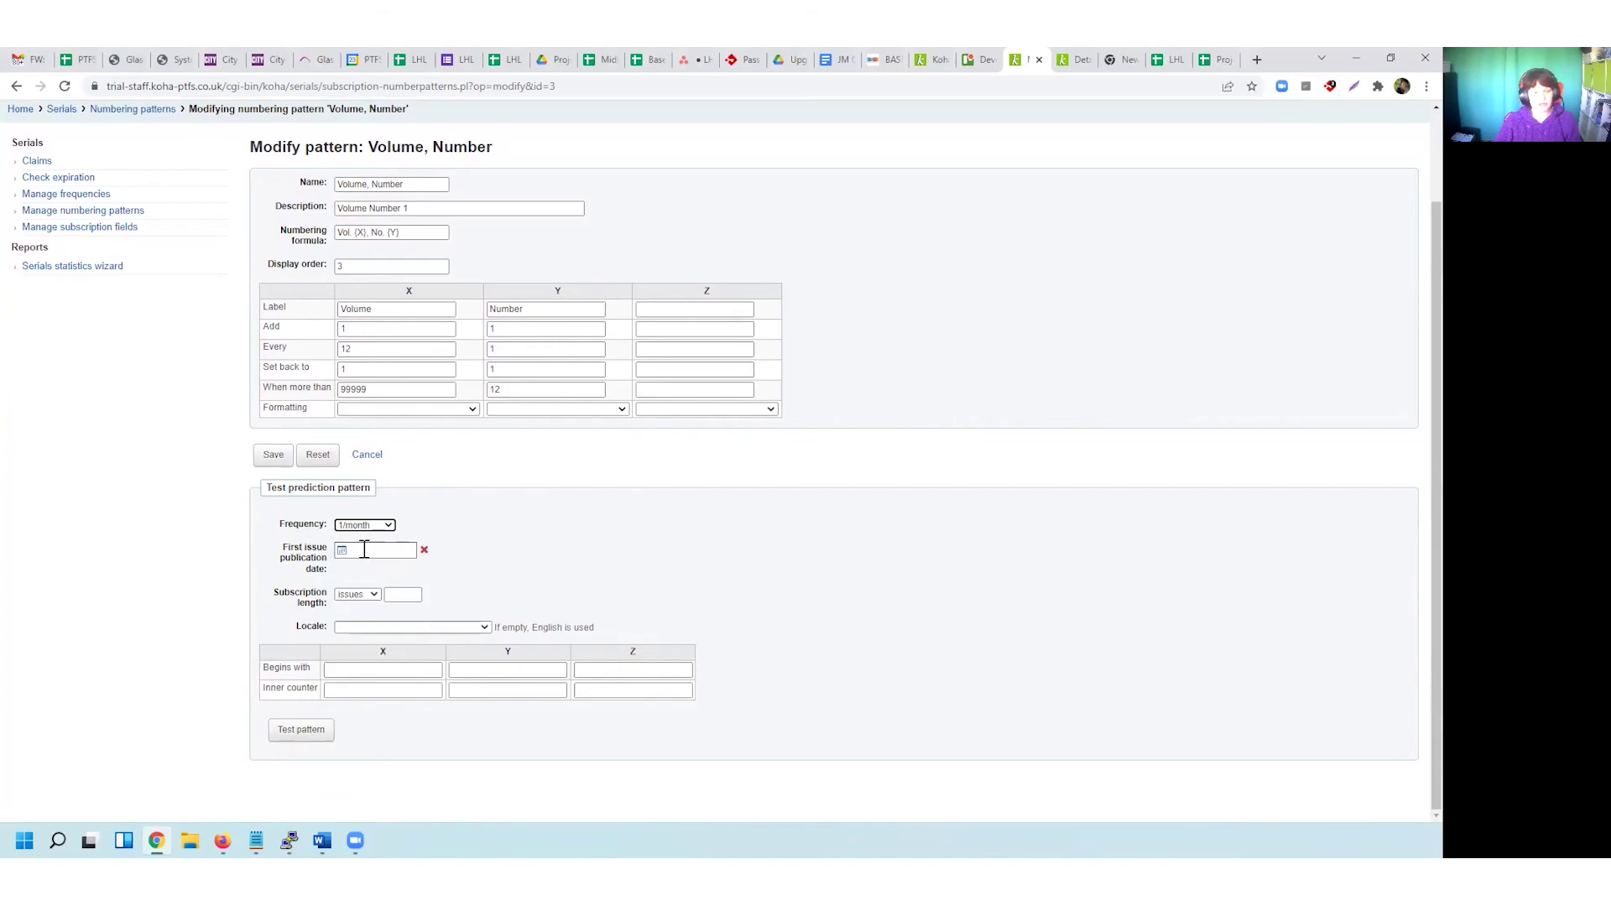
{"action": "left_click", "coordinate": [365, 550]}
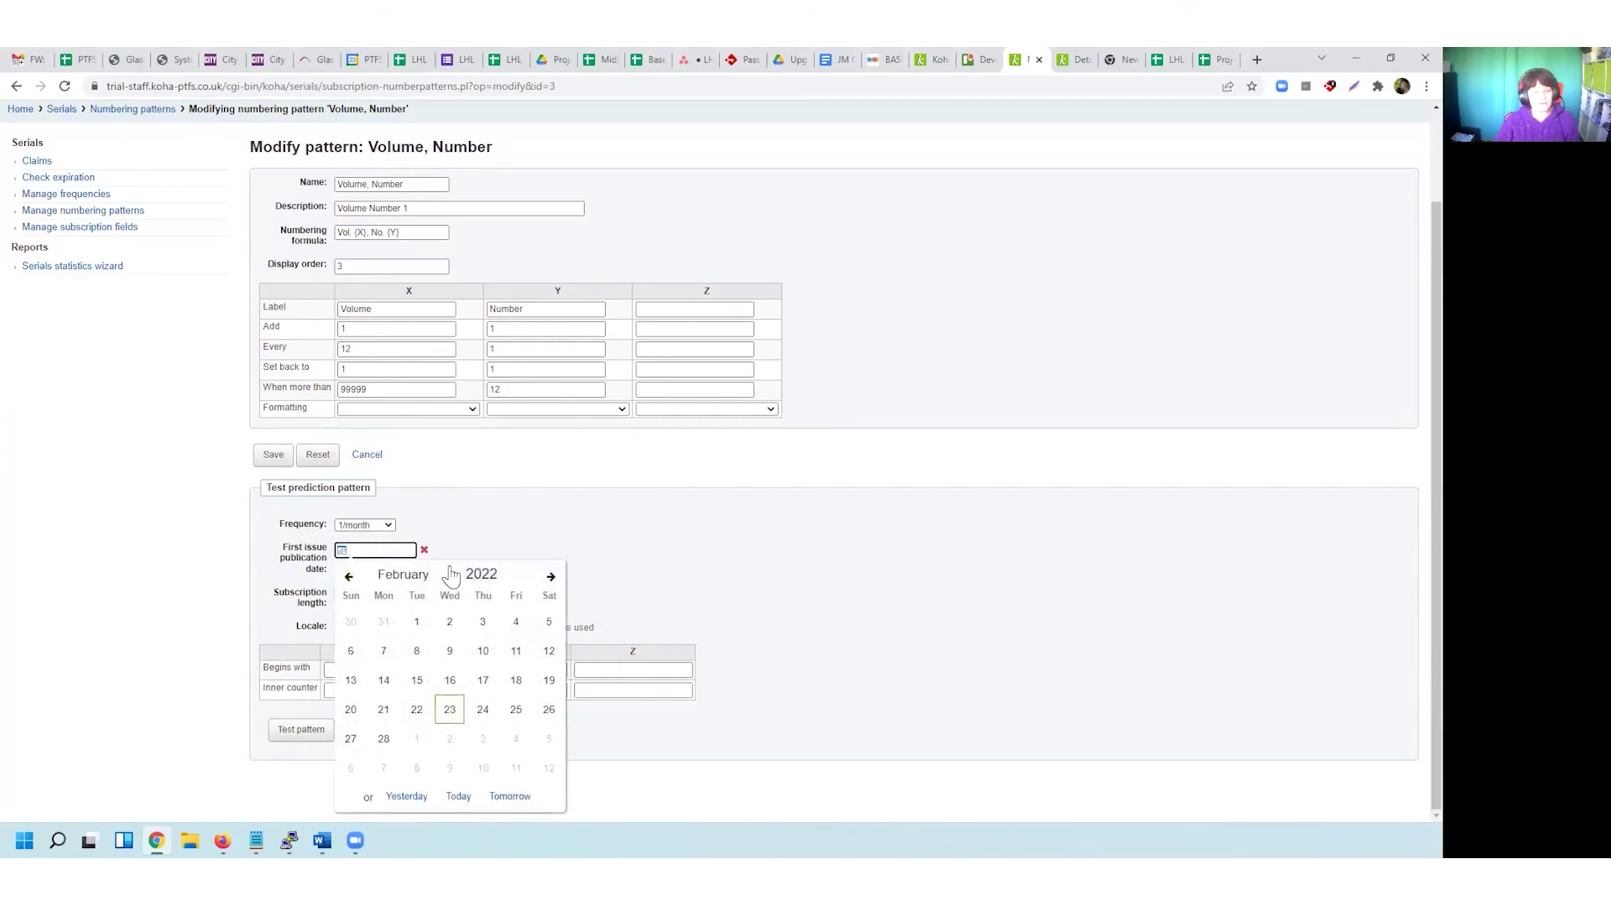
{"action": "left_click", "coordinate": [385, 653]}
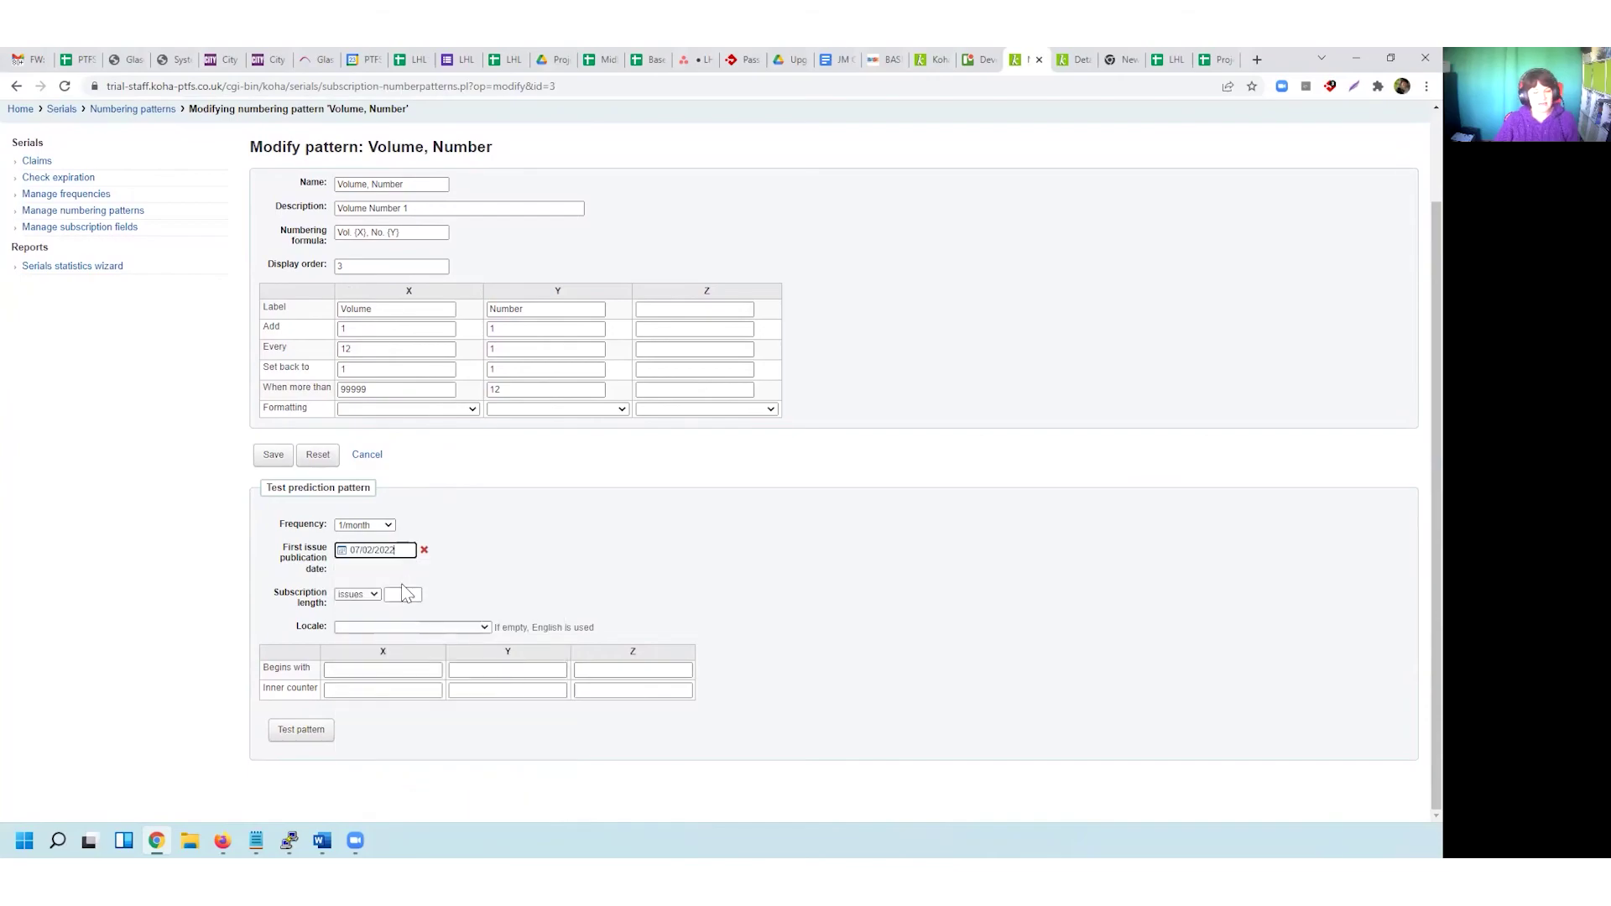
- Test the Volume, Number pattern with X beginning at 21 and Y at 2, and check the predicted issue numbers around the year change
{"action": "left_click", "coordinate": [355, 667]}
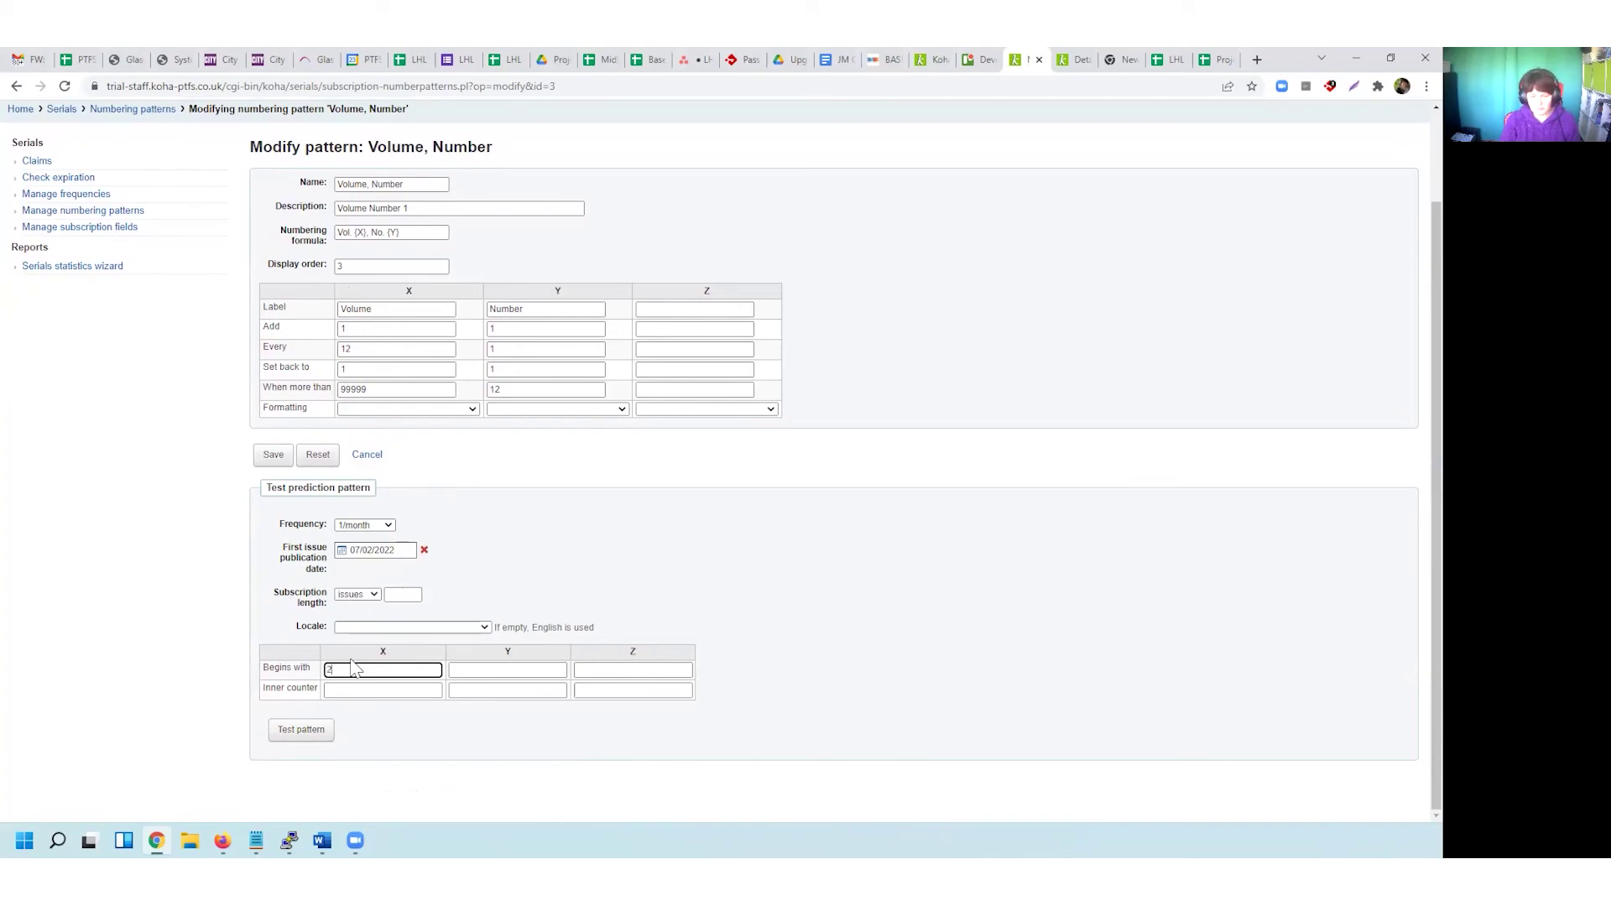
{"action": "left_click", "coordinate": [472, 669]}
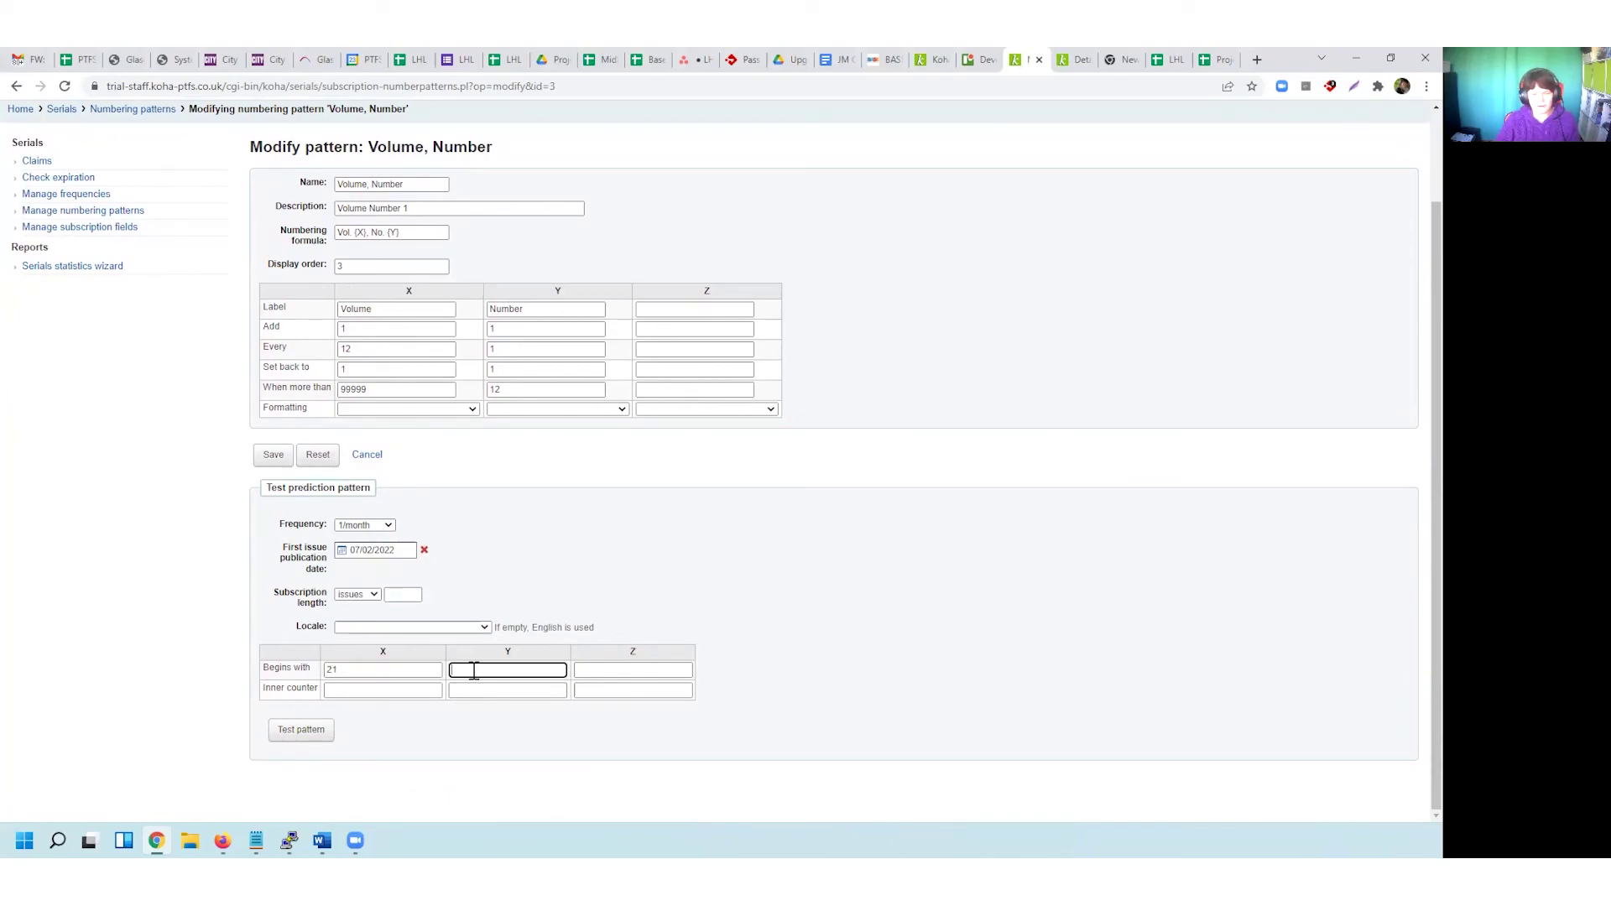
{"action": "type", "text": "2"}
{"action": "left_click", "coordinate": [281, 729]}
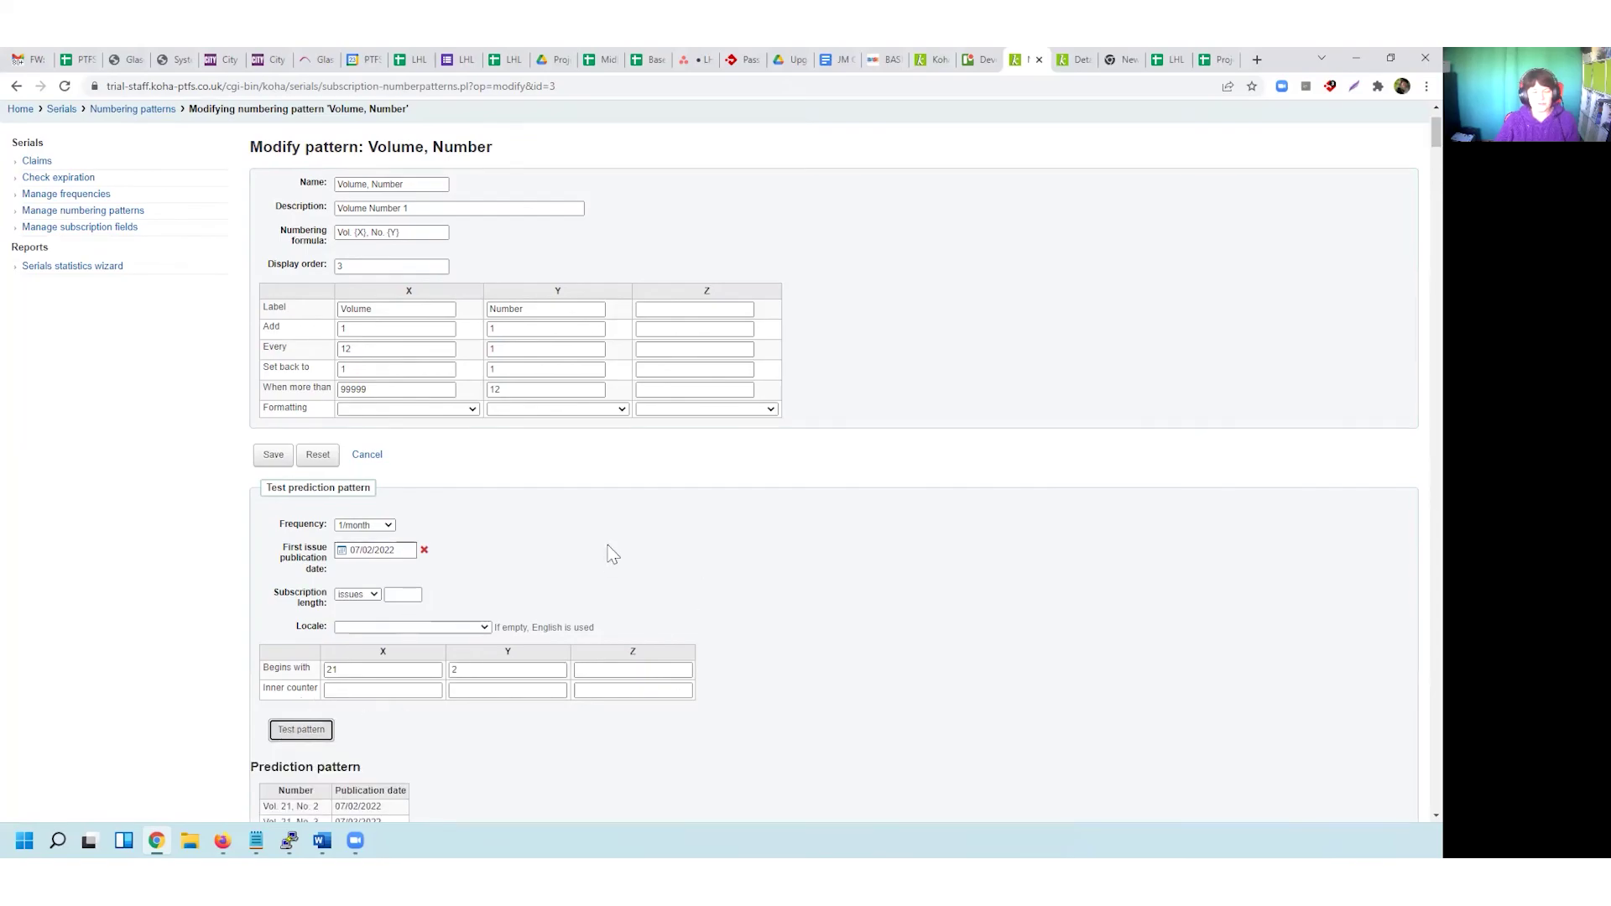
{"action": "scroll", "coordinate": [612, 551], "scroll_direction": "down", "scroll_amount": 5}
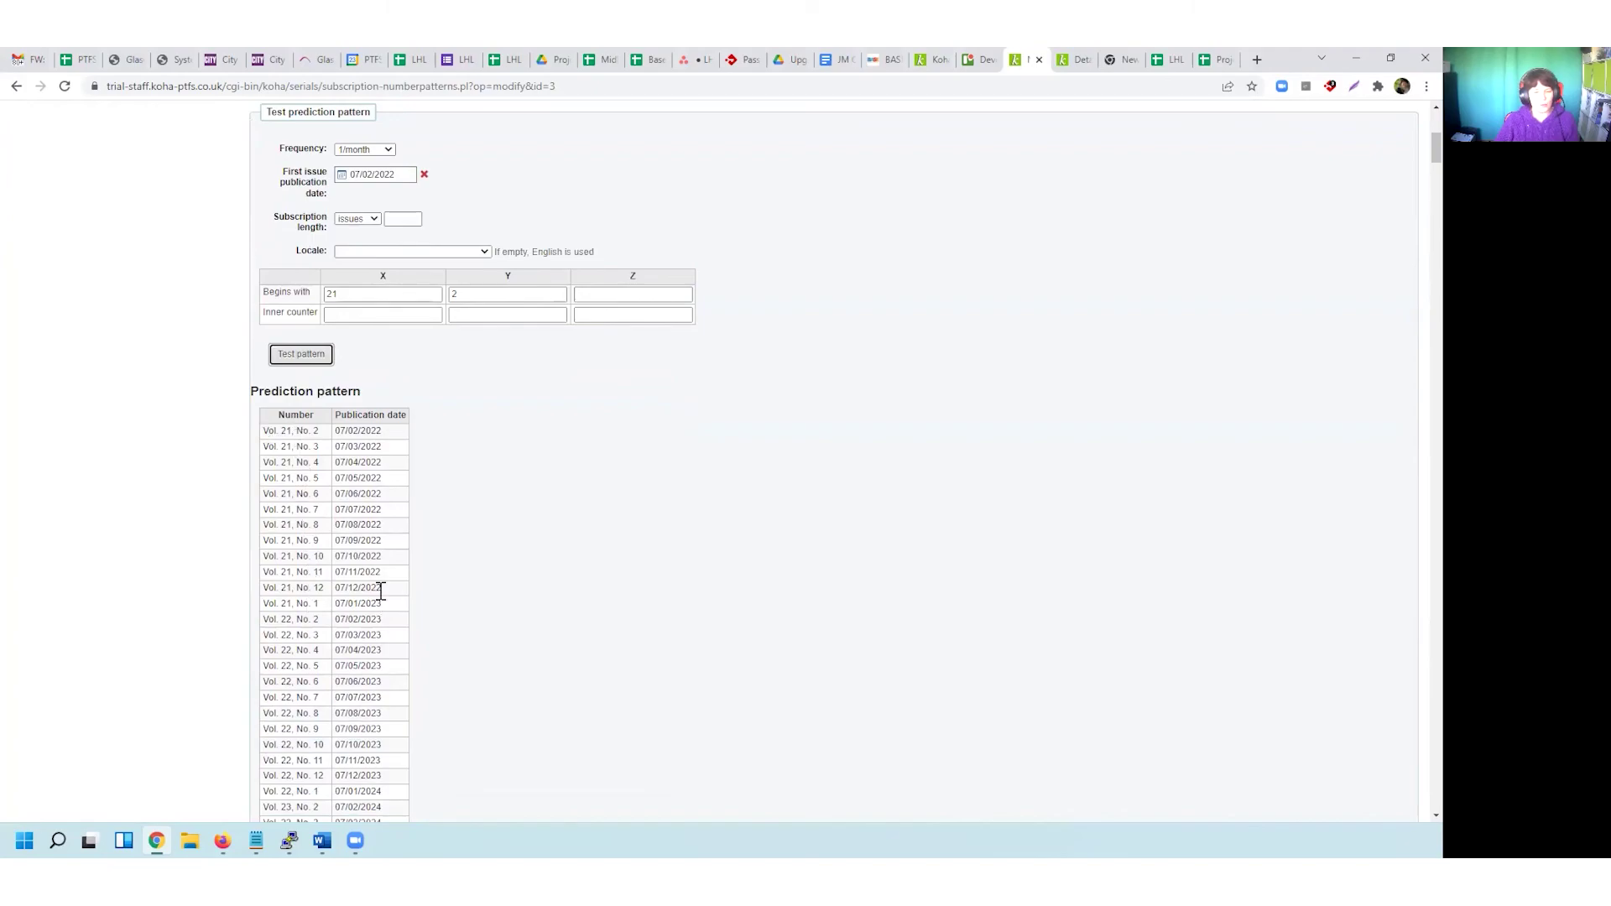
{"action": "left_click_drag", "start_coordinate": [386, 587], "coordinate": [258, 507]}
{"action": "left_click", "coordinate": [324, 522]}
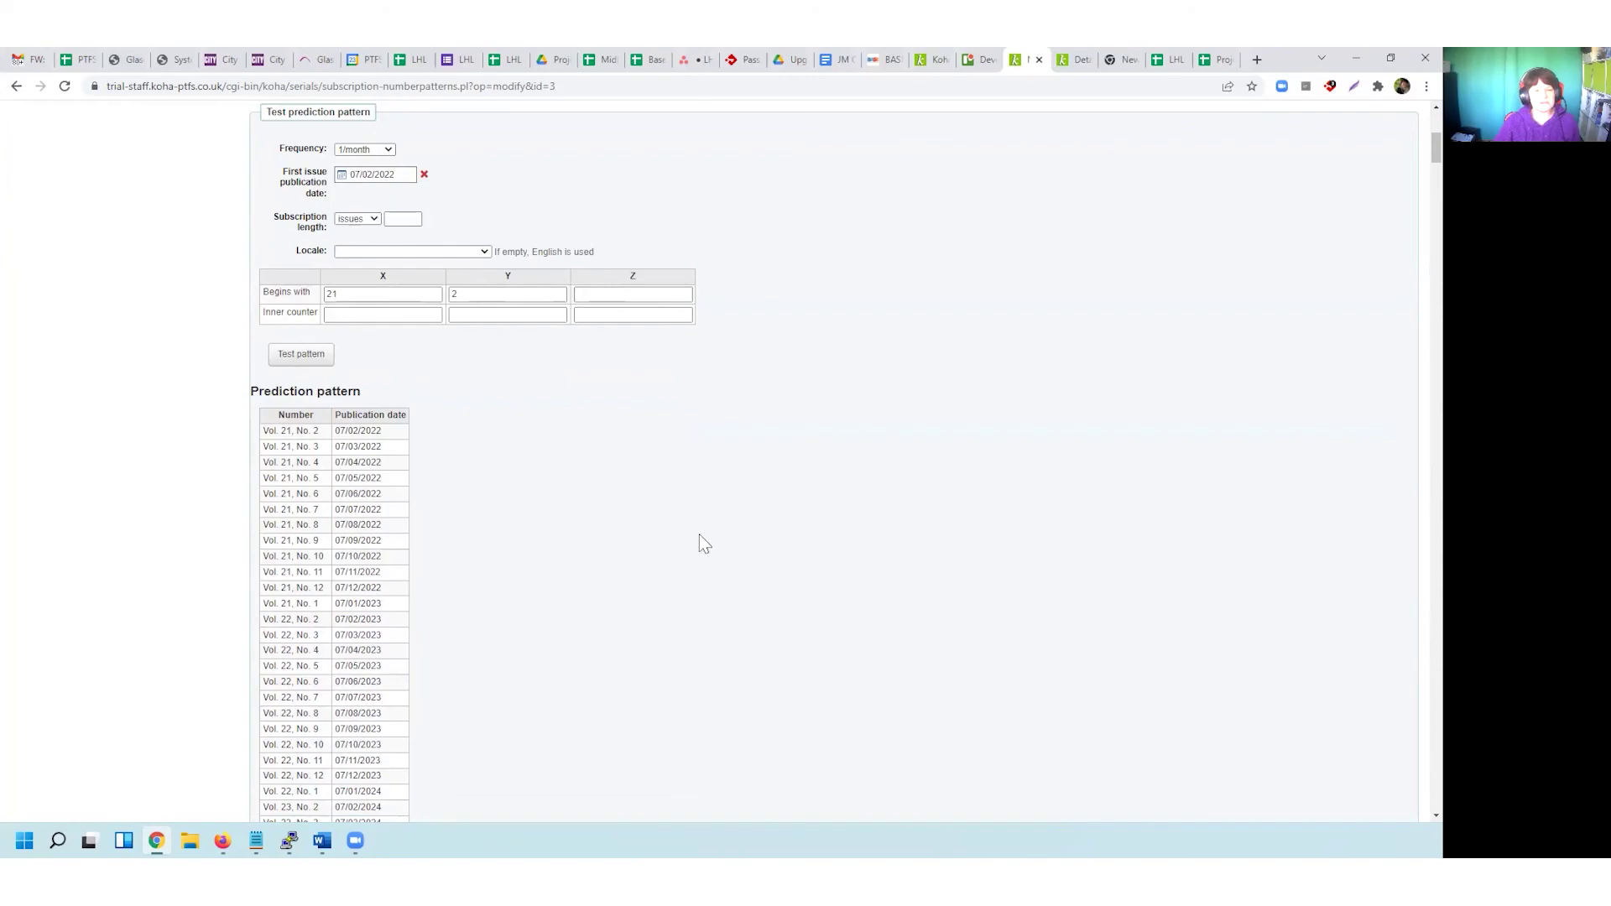
- Return to the numbering patterns list, view the blank form for a new numbering pattern, and go back to the list without saving
{"action": "scroll", "coordinate": [702, 541], "scroll_direction": "up", "scroll_amount": 5}
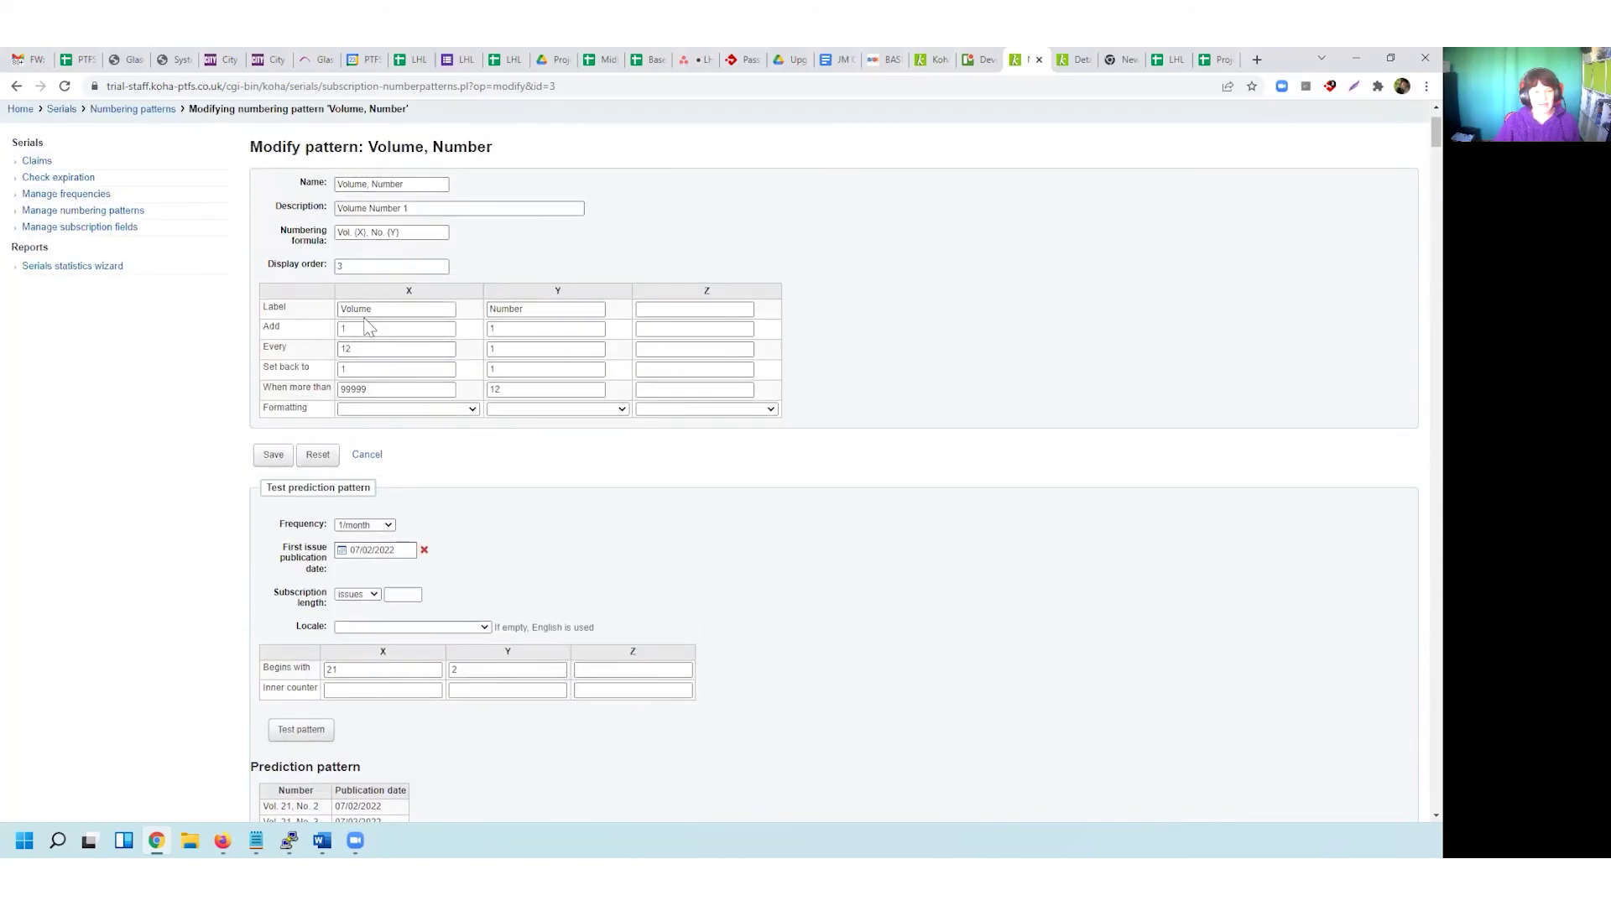
{"action": "scroll", "coordinate": [265, 311], "scroll_direction": "up", "scroll_amount": 2}
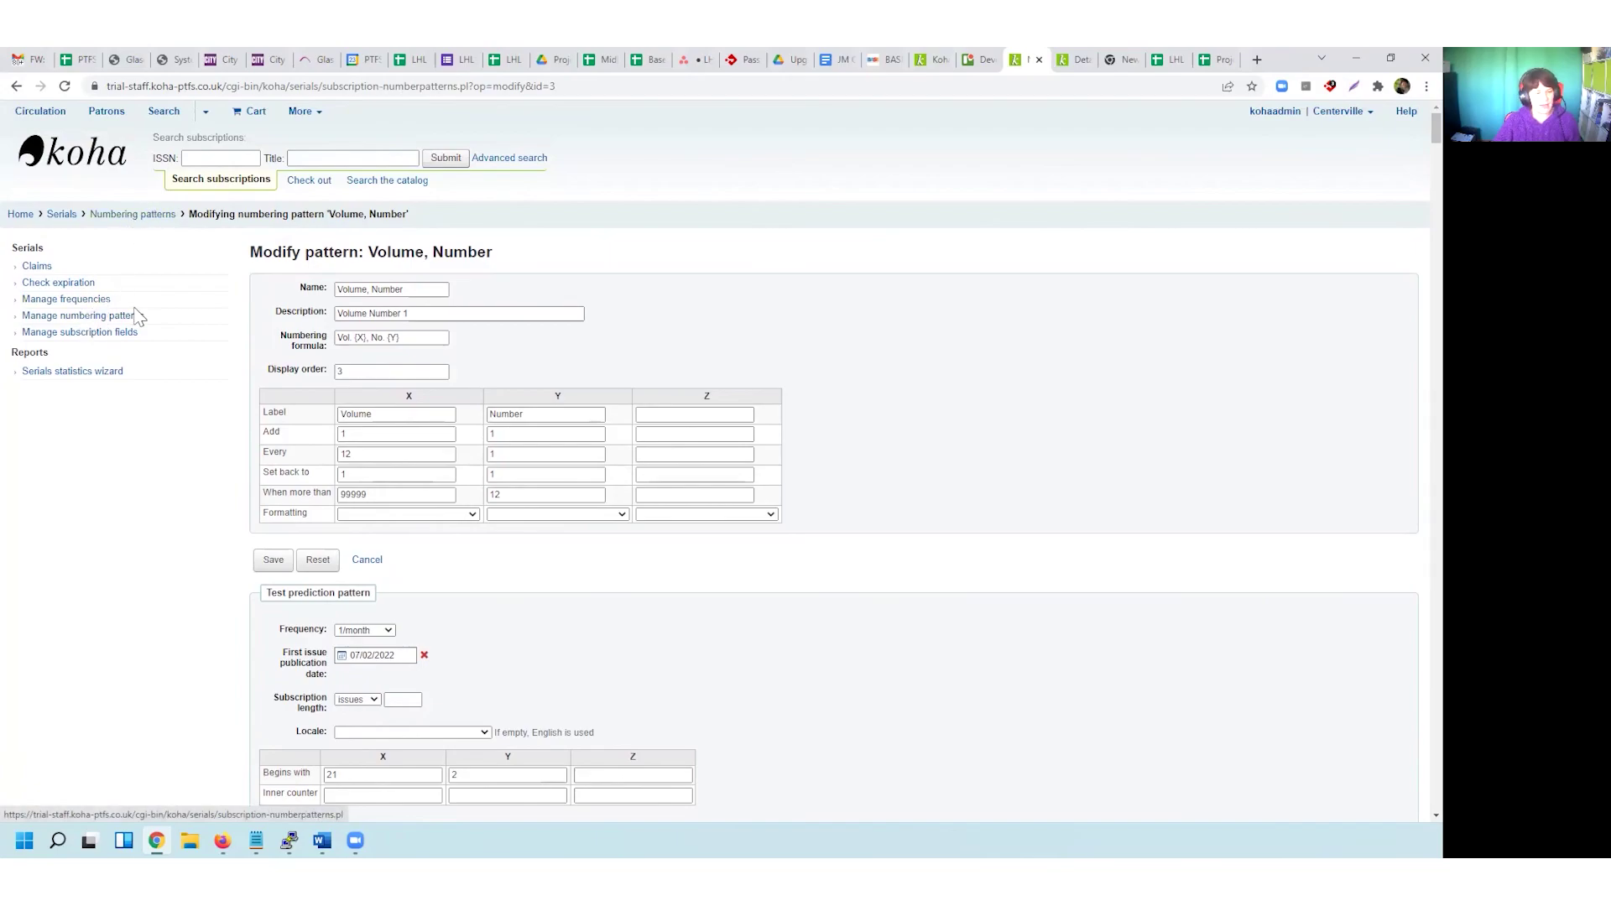
{"action": "left_click", "coordinate": [137, 216]}
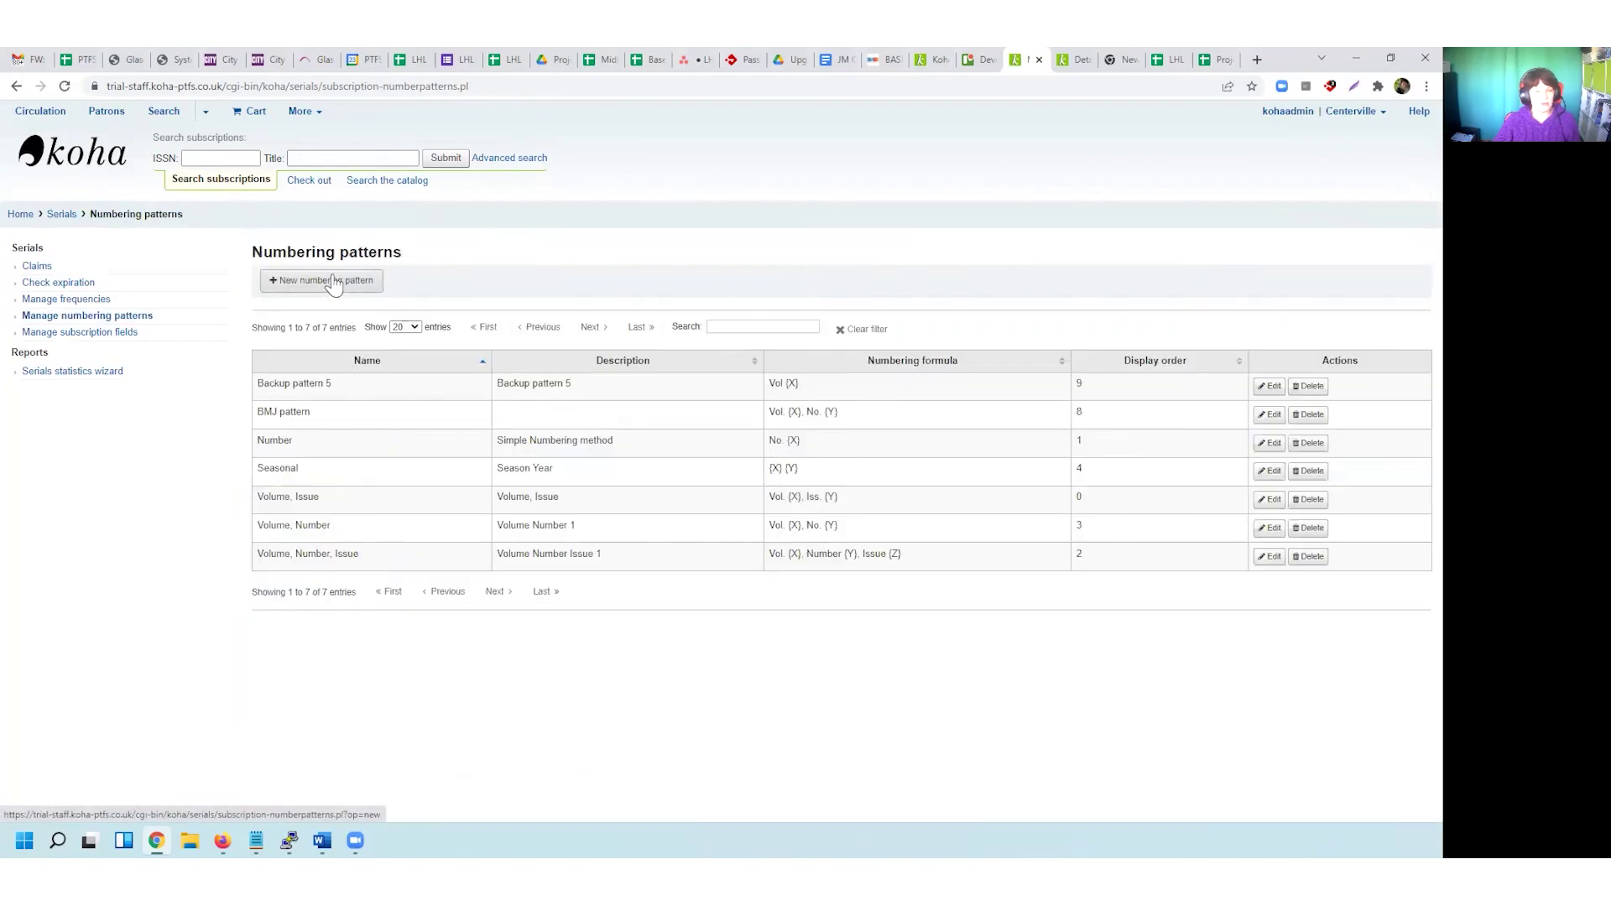
{"action": "left_click", "coordinate": [334, 281]}
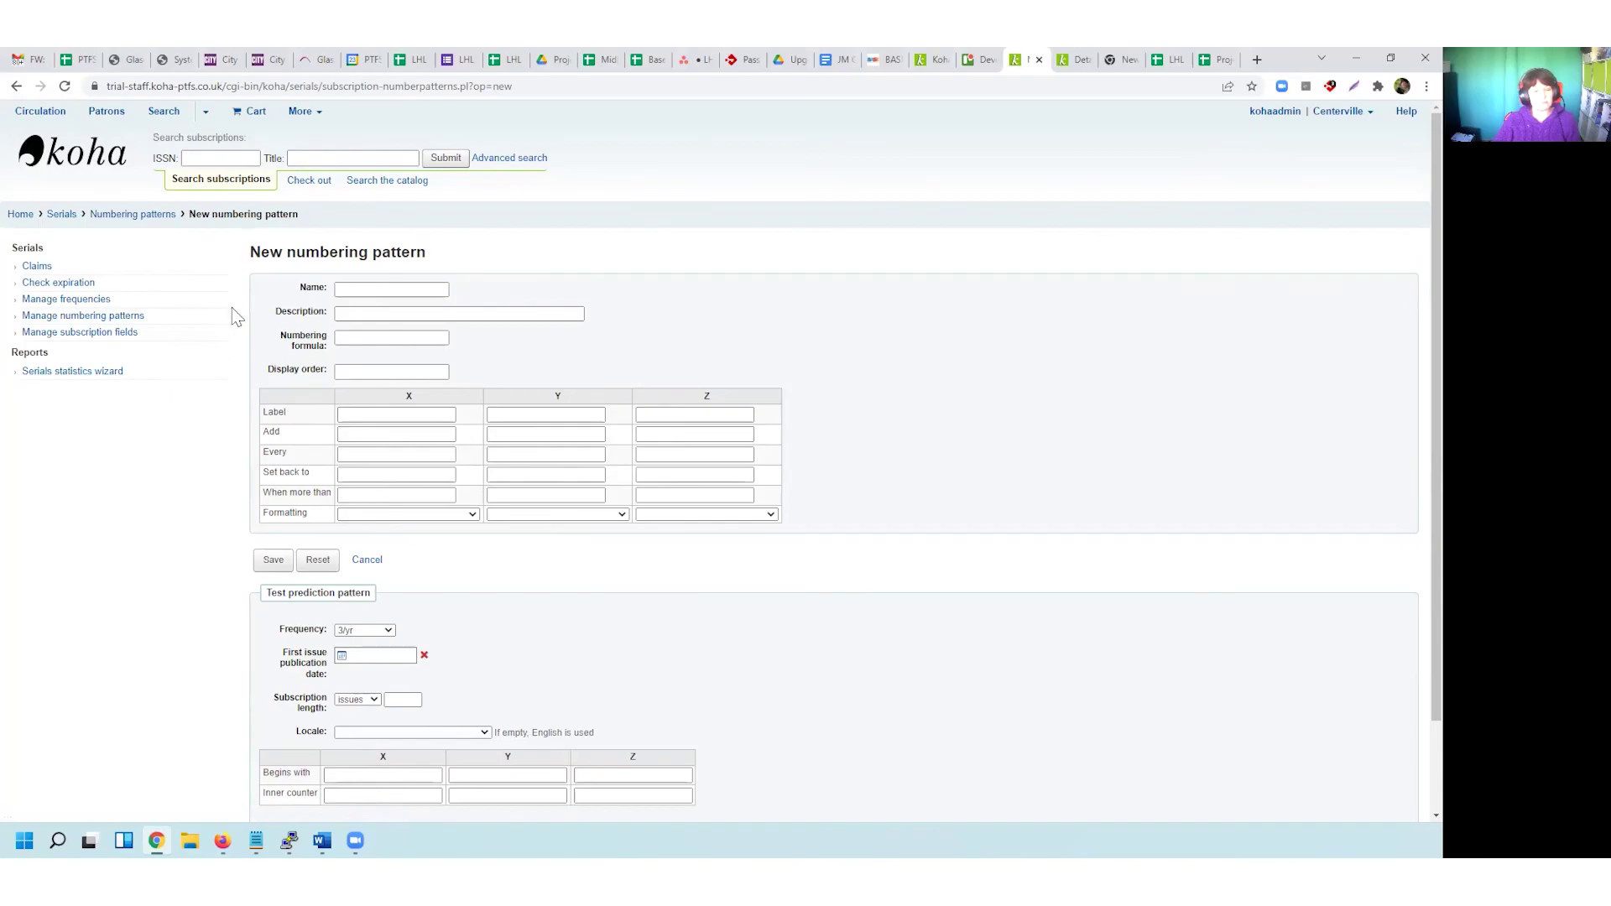
{"action": "left_click", "coordinate": [84, 316]}
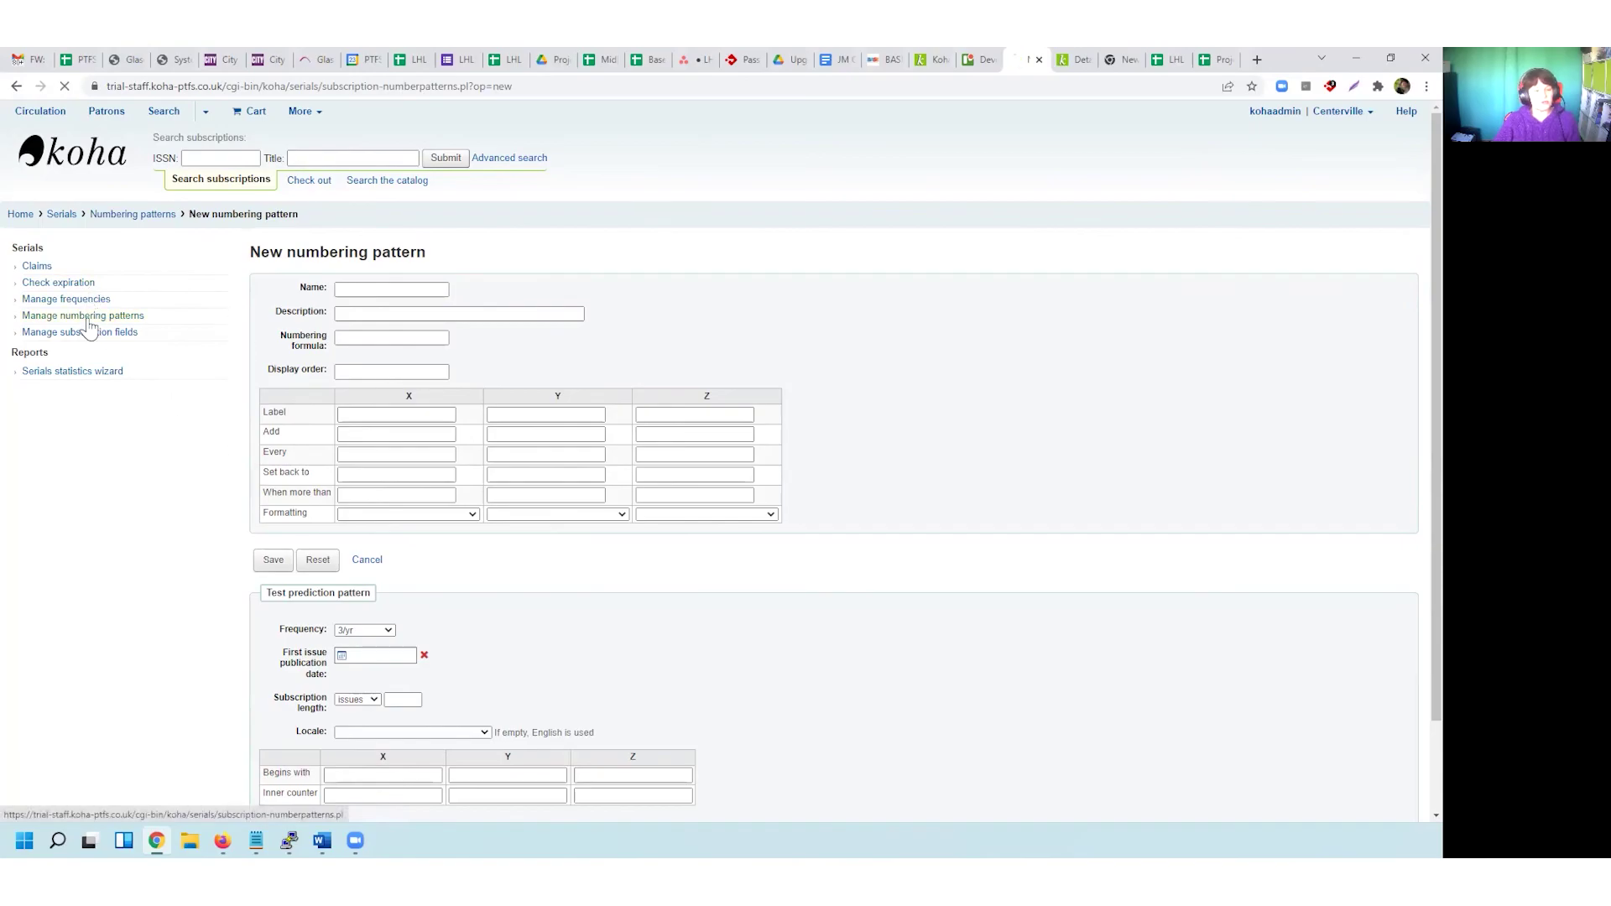